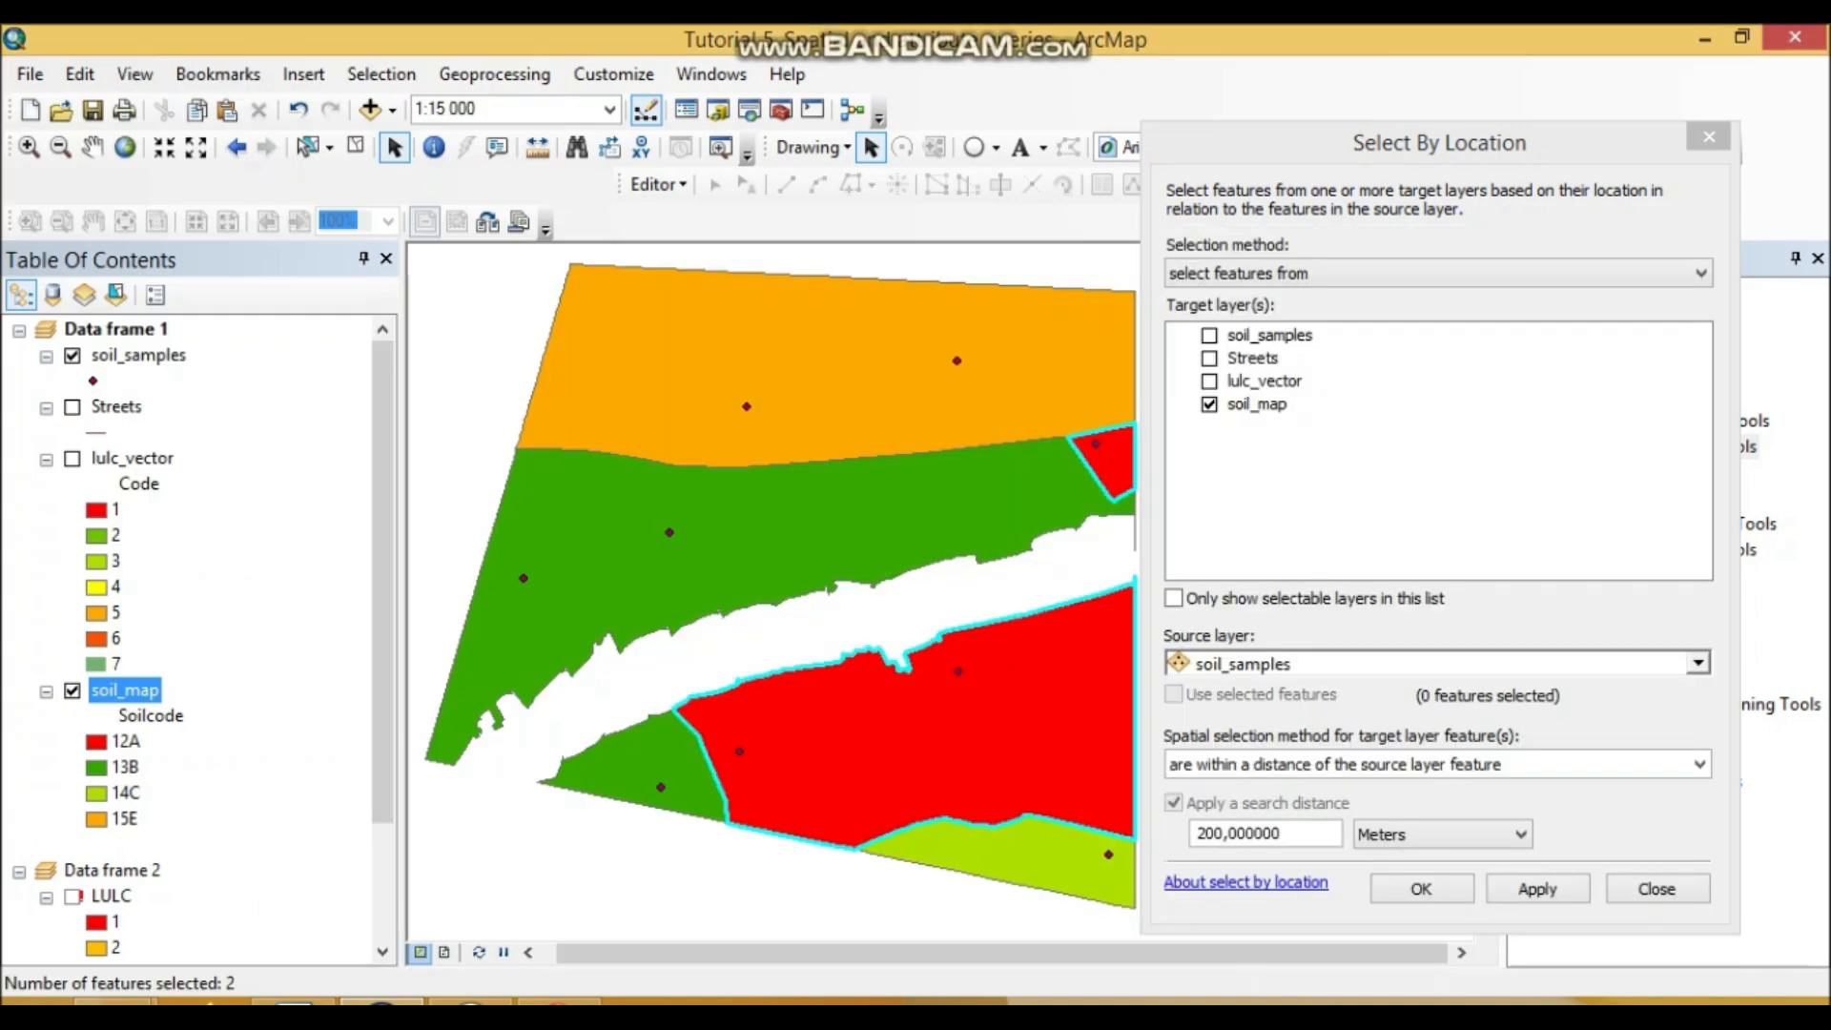
# Step: Set Select By Location to use selected soil_map features as source with a 0 meter search distance
pyautogui.click(1680, 246)
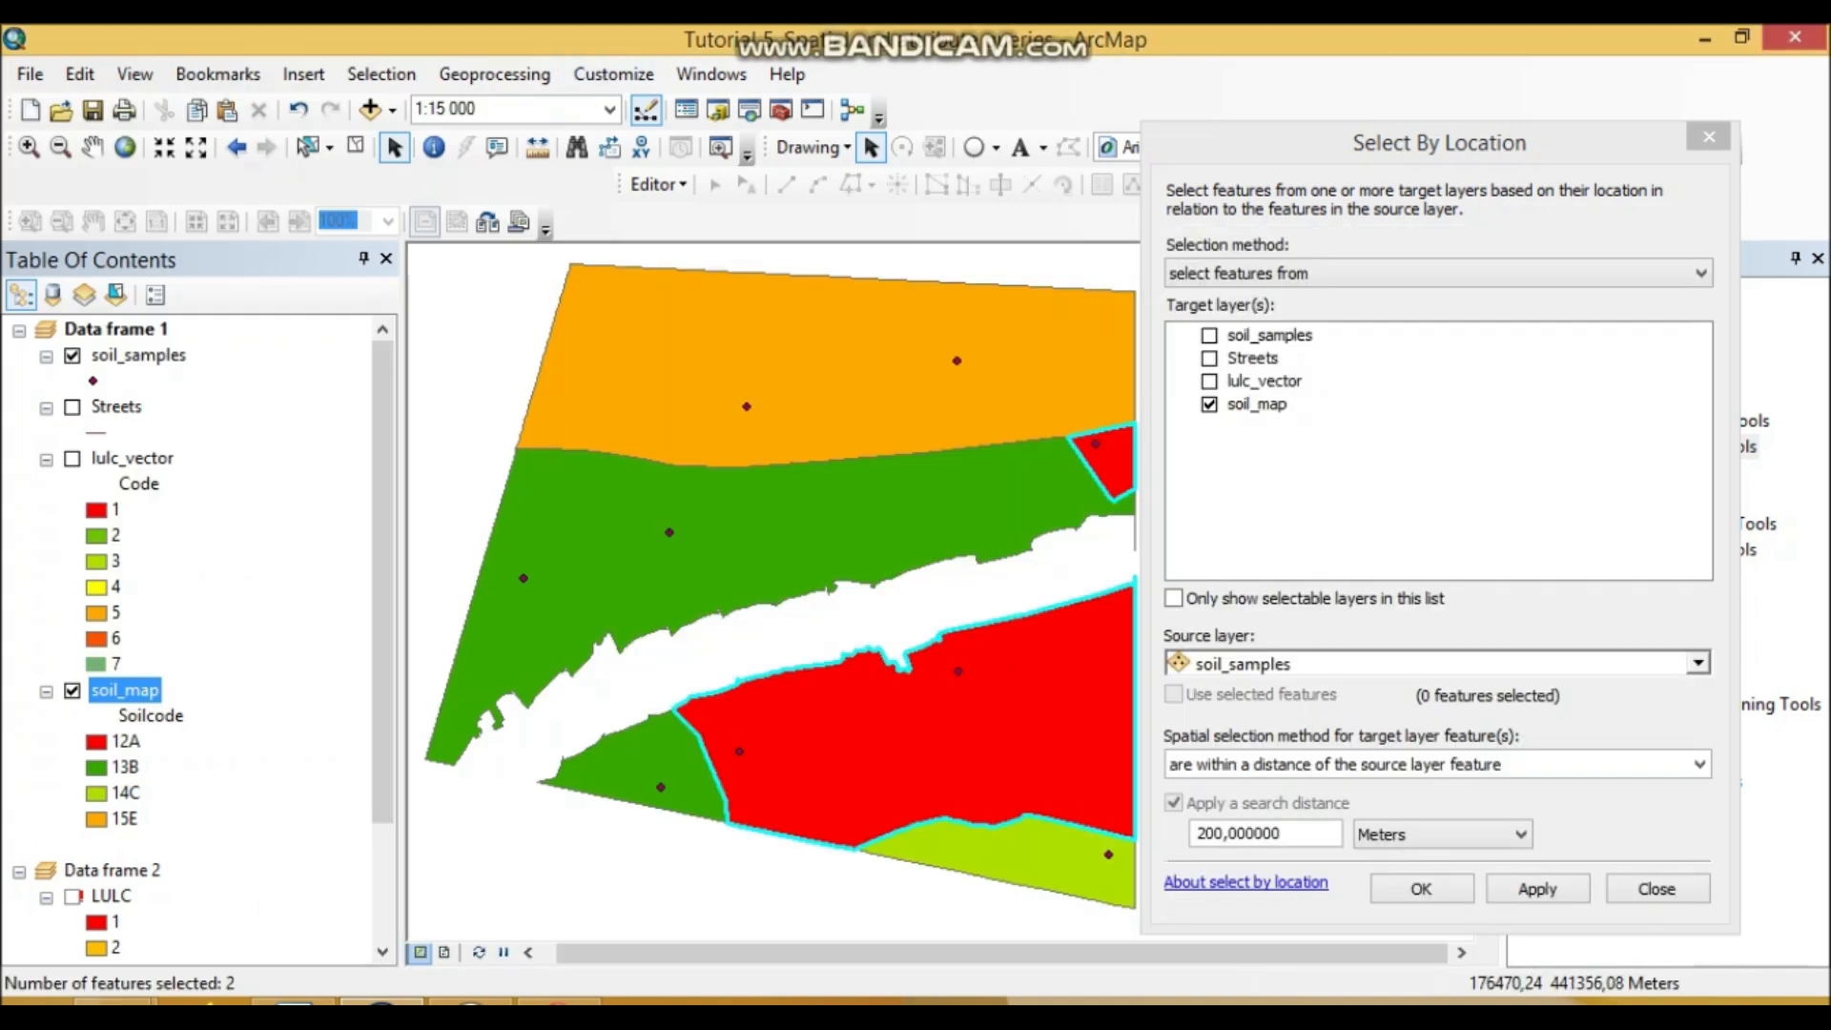
pyautogui.moveTo(1290, 834); pyautogui.dragTo(1144, 835)
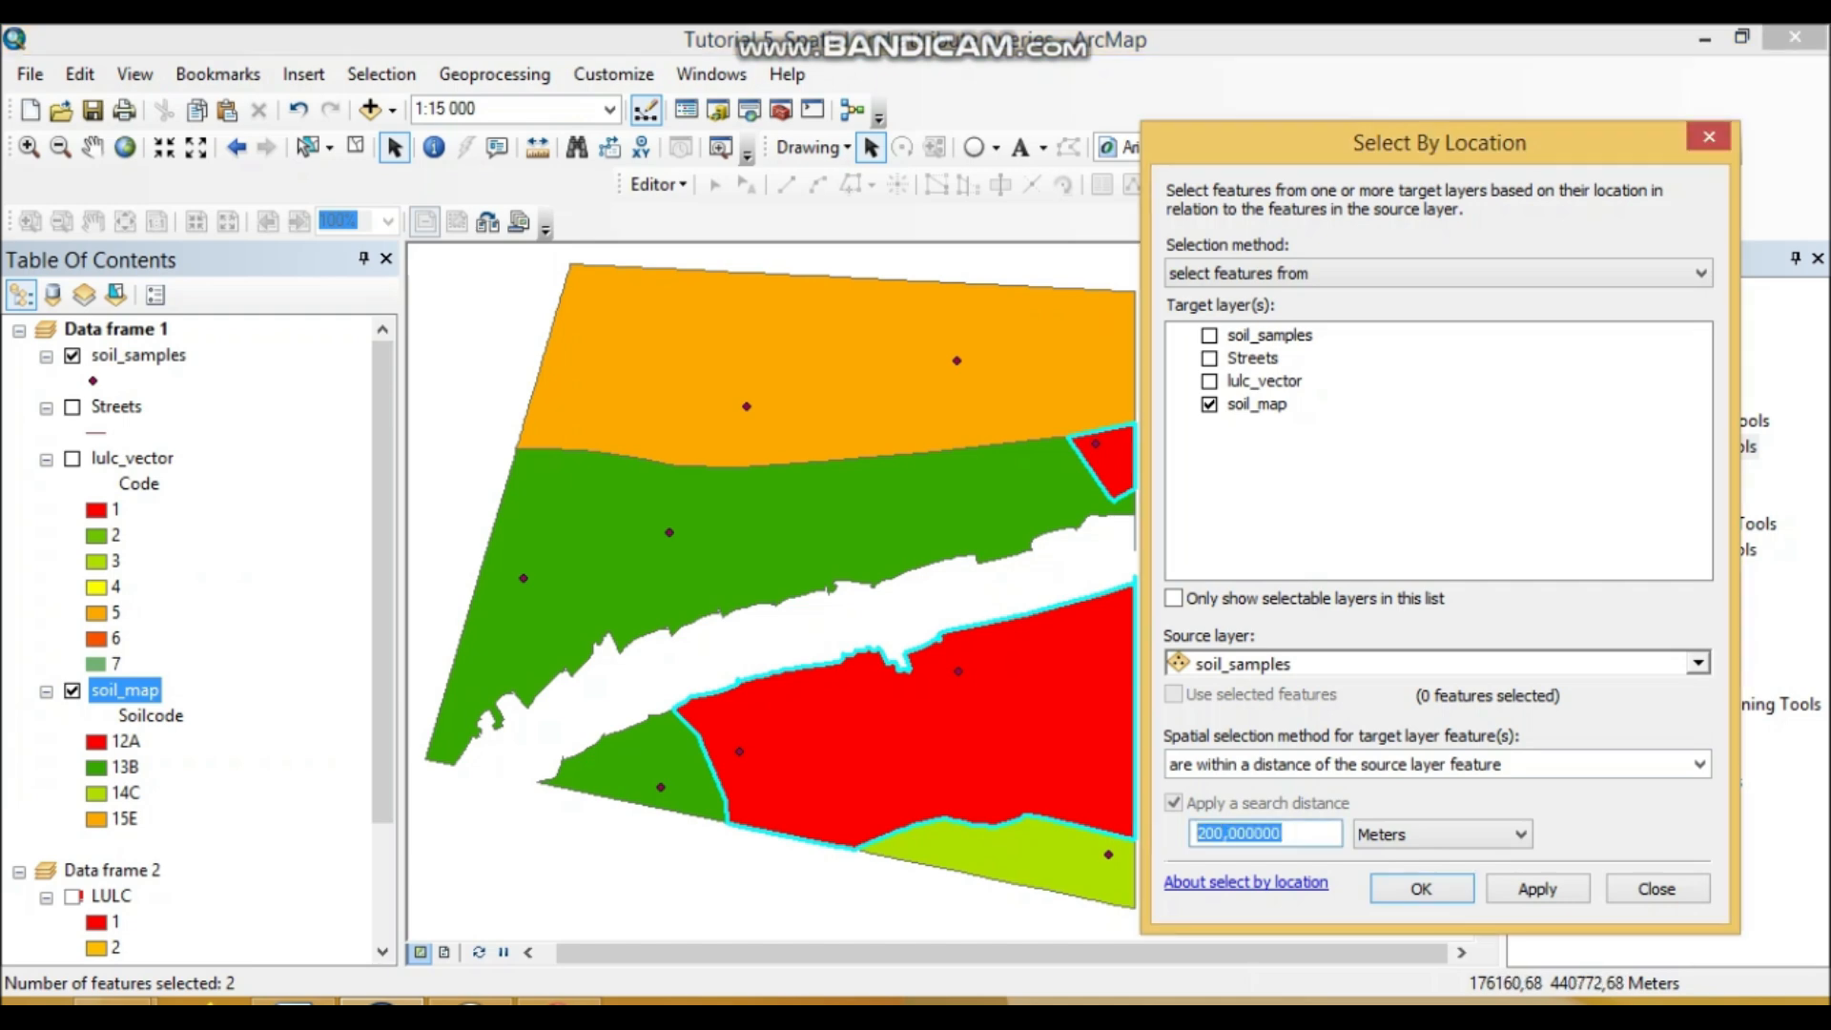
pyautogui.write('0')
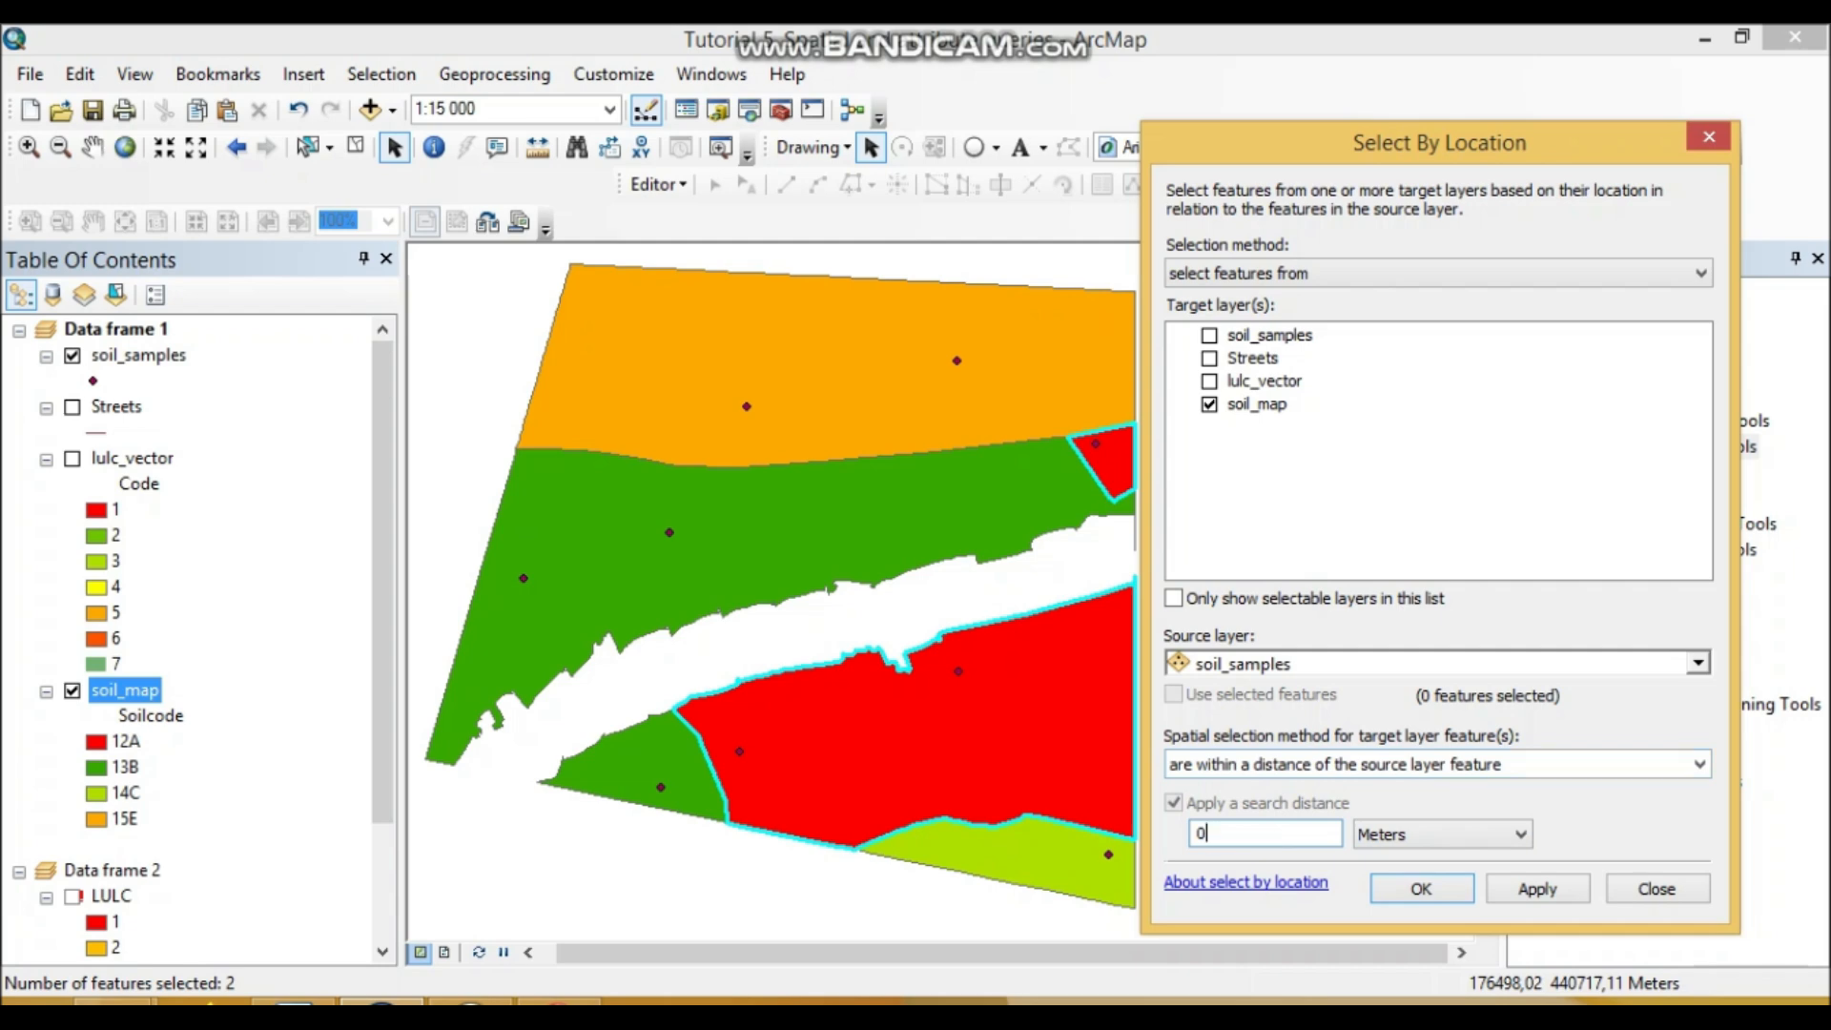
pyautogui.click(1698, 664)
pyautogui.click(1259, 393)
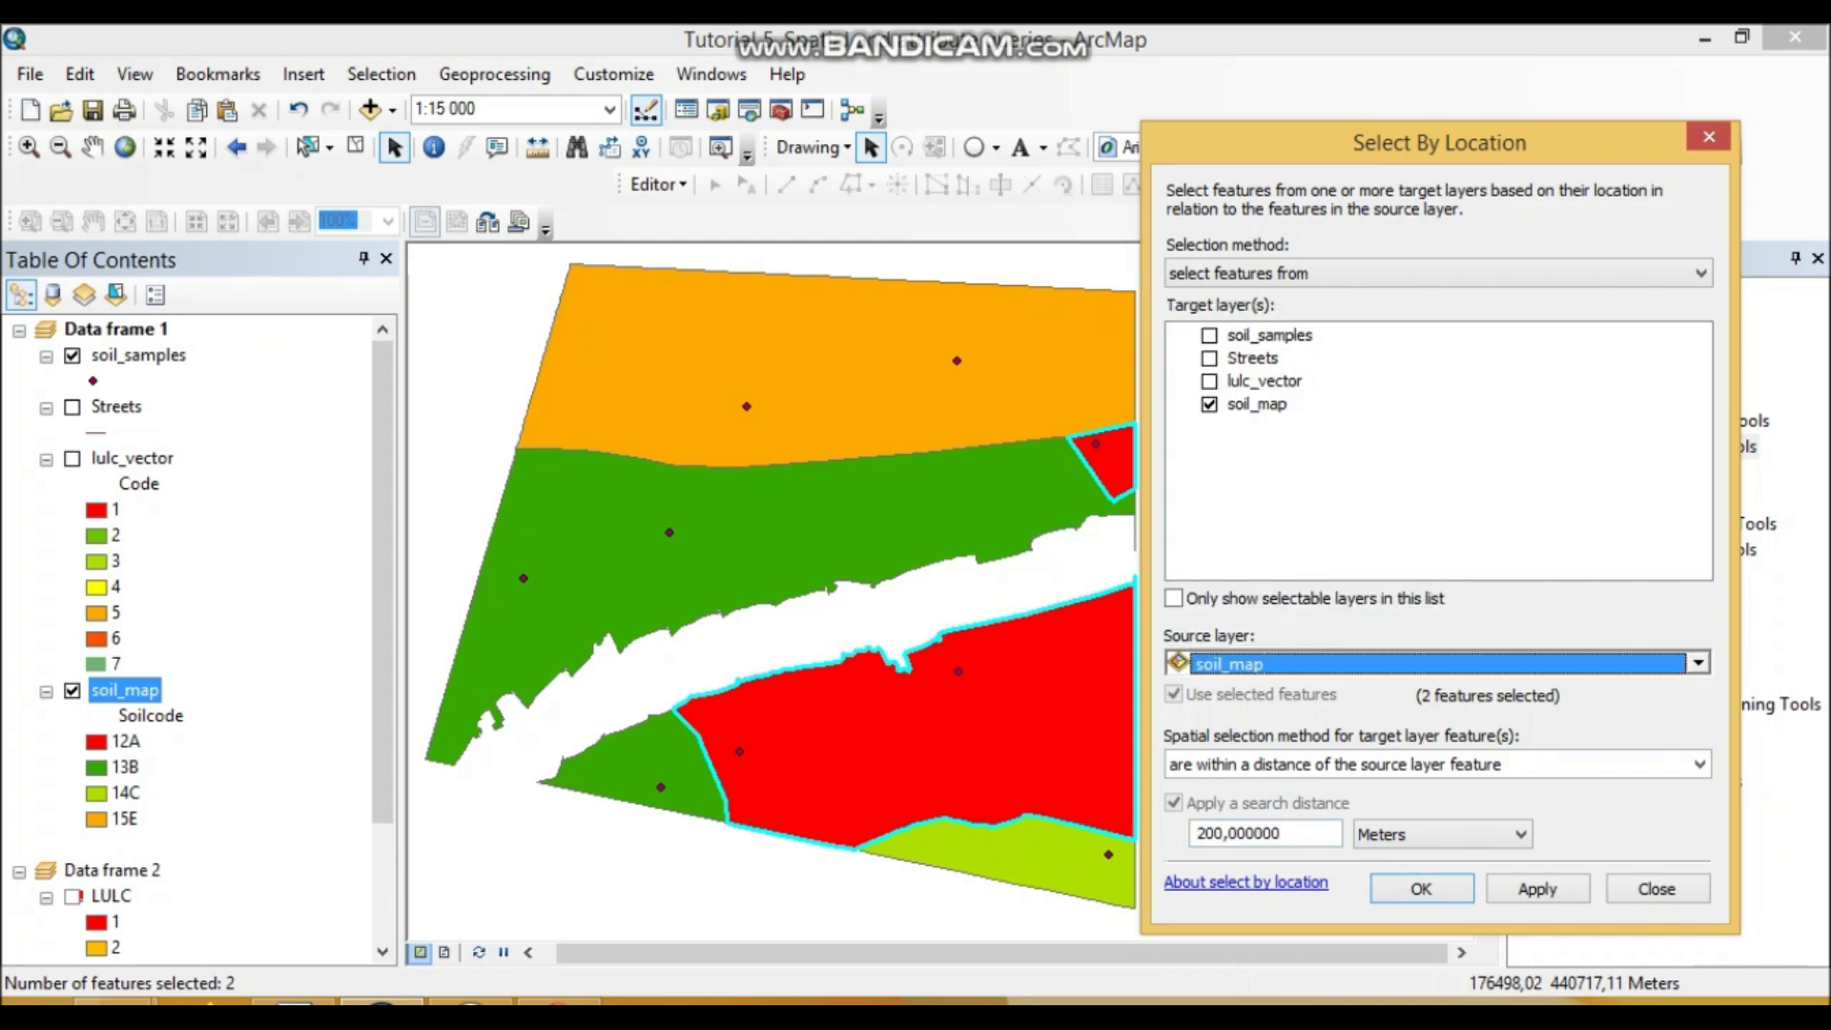
pyautogui.moveTo(1289, 834); pyautogui.dragTo(1183, 835)
pyautogui.write('0')
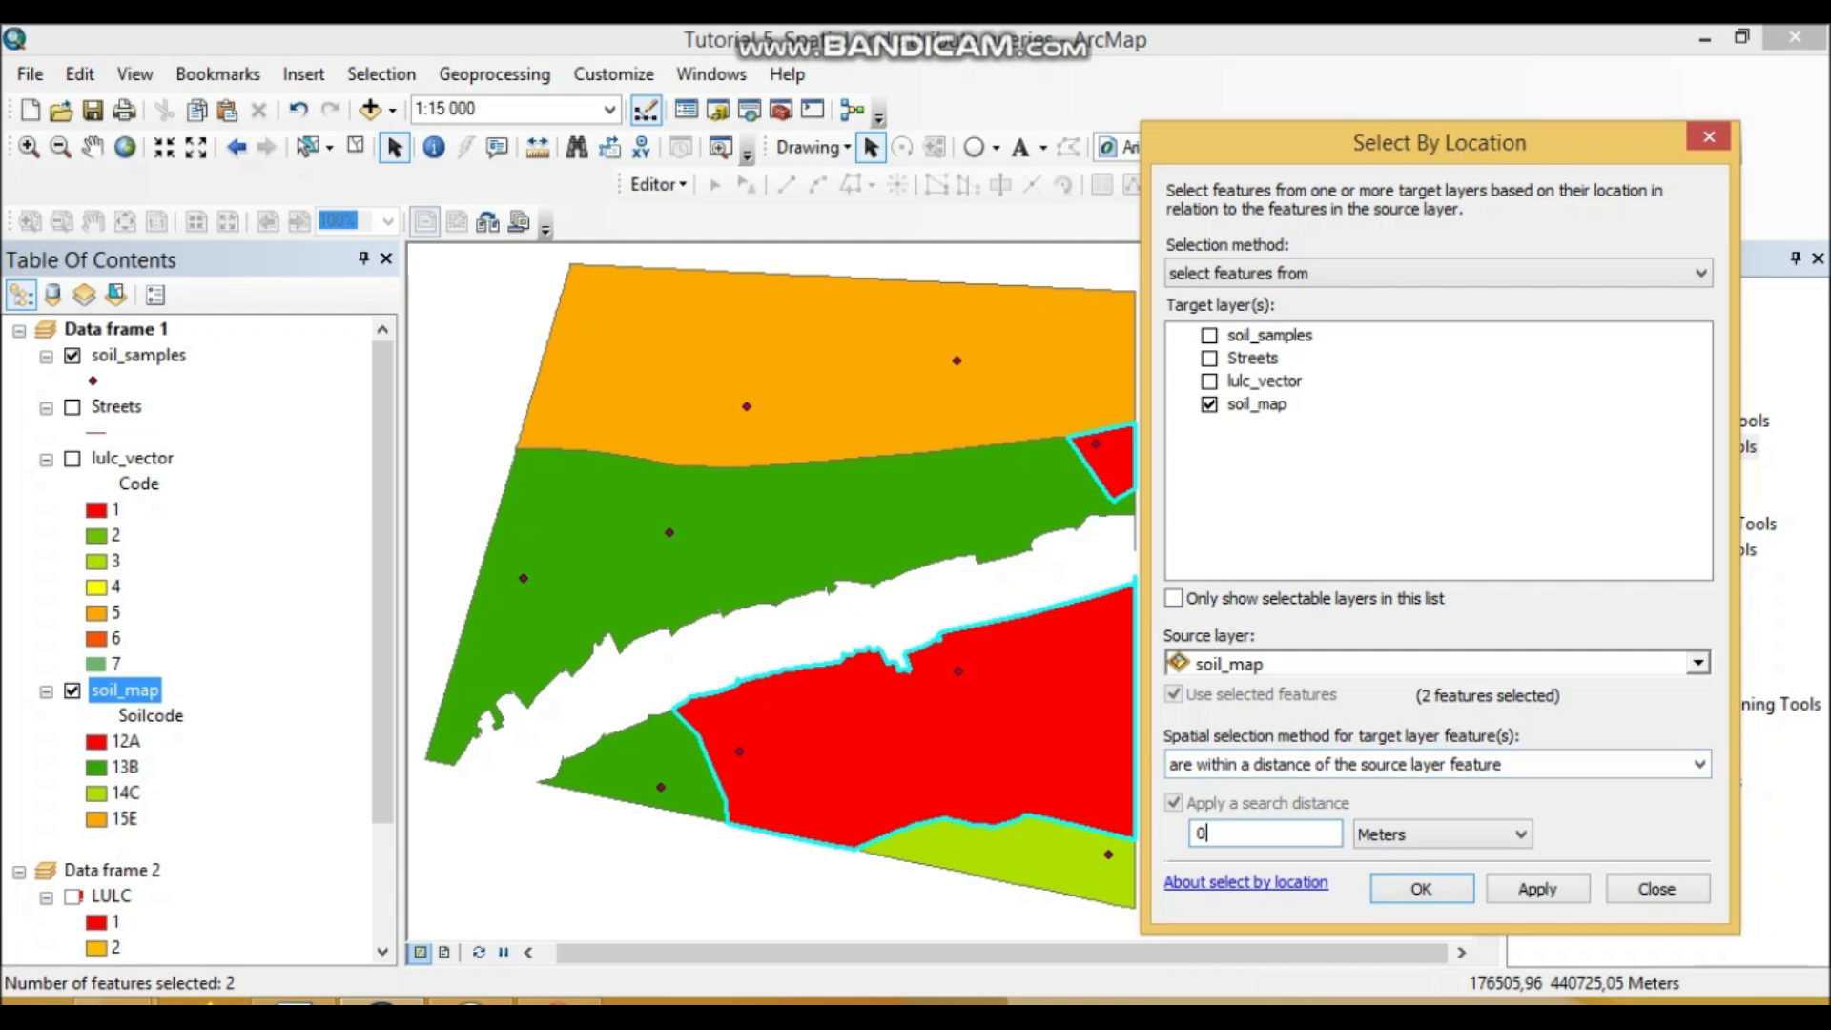
pyautogui.doubleClick(1202, 833)
# Step: Run the location selection, selecting six soil_map features, and reopen the Select By Location settings
pyautogui.click(1421, 888)
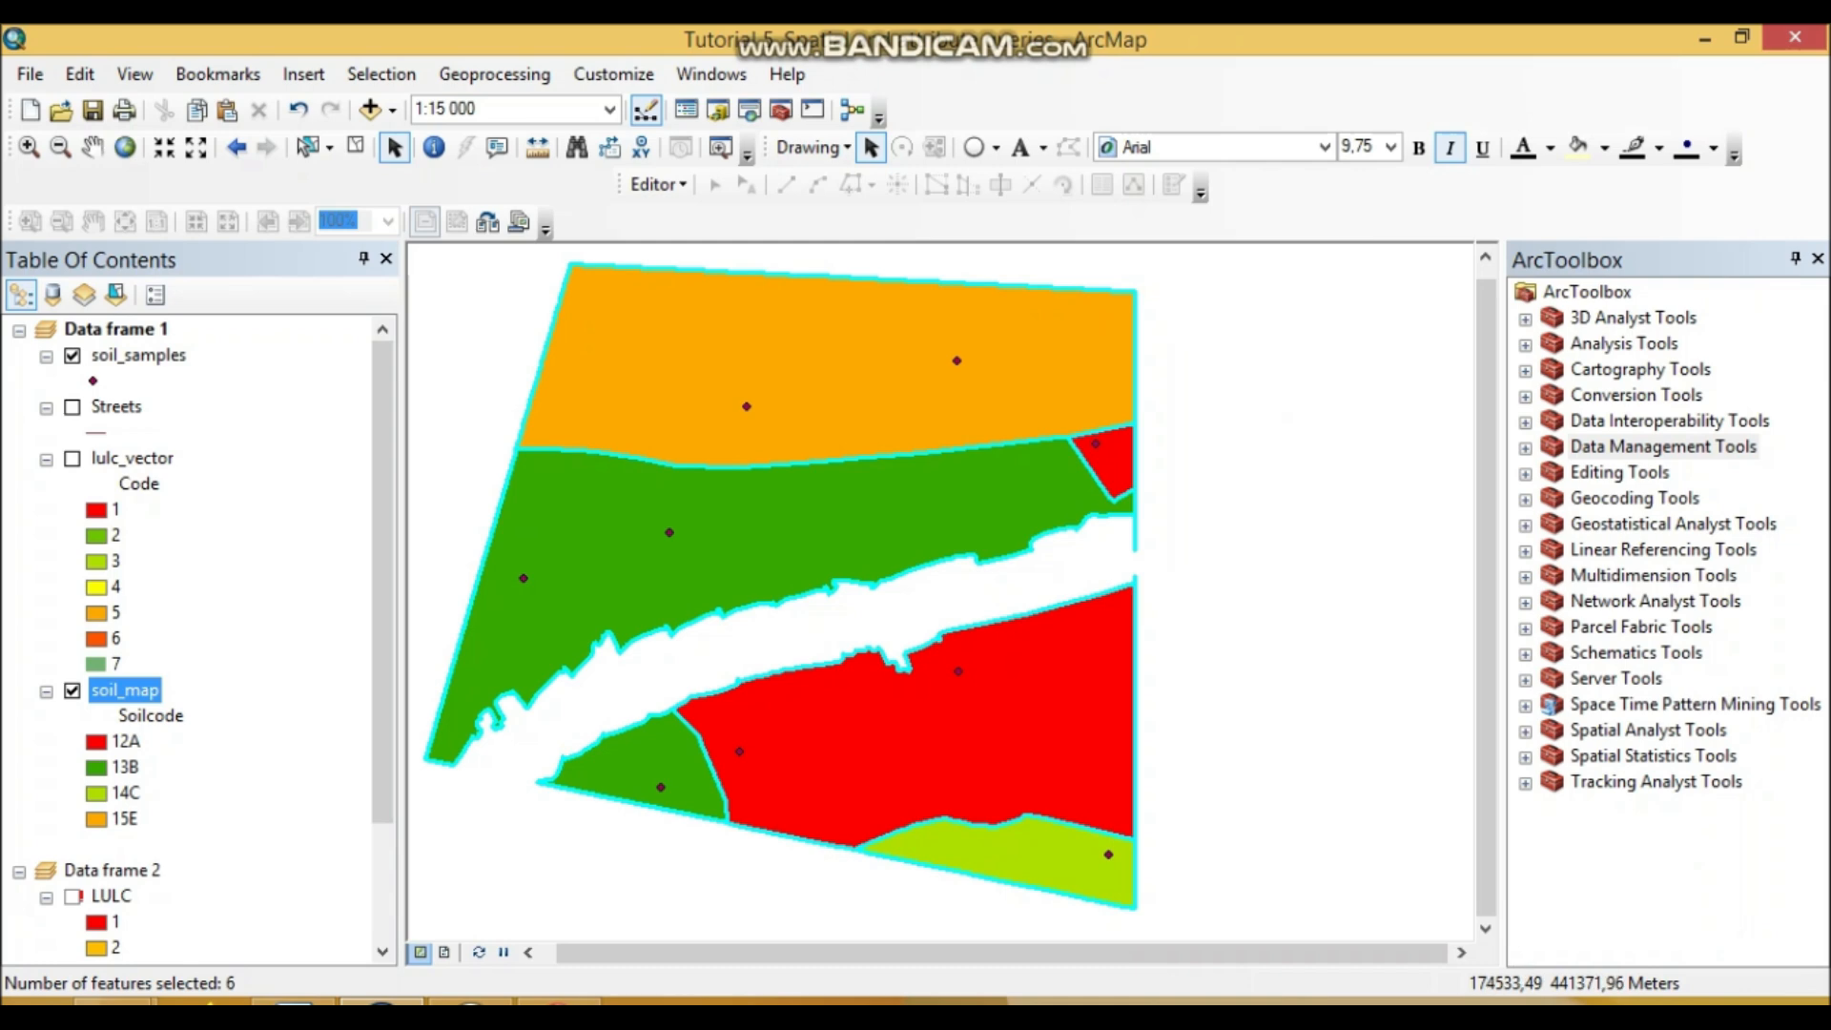
pyautogui.click(380, 73)
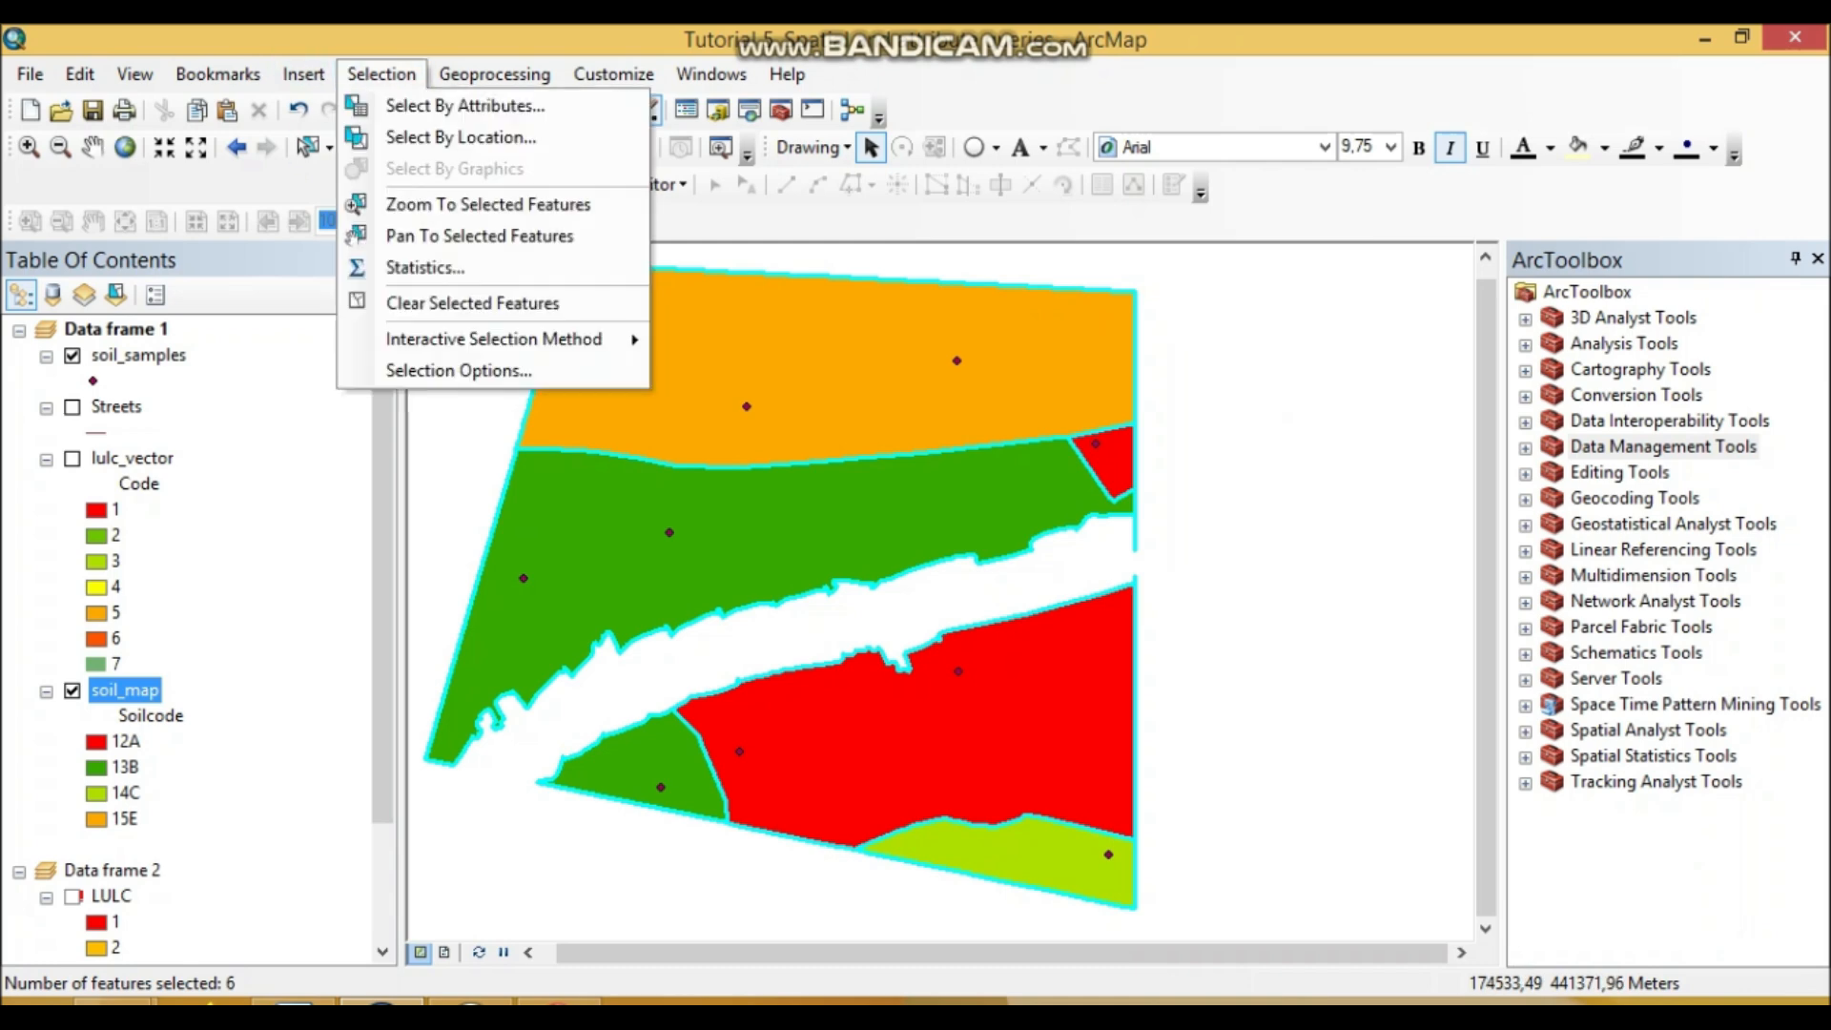
pyautogui.click(449, 137)
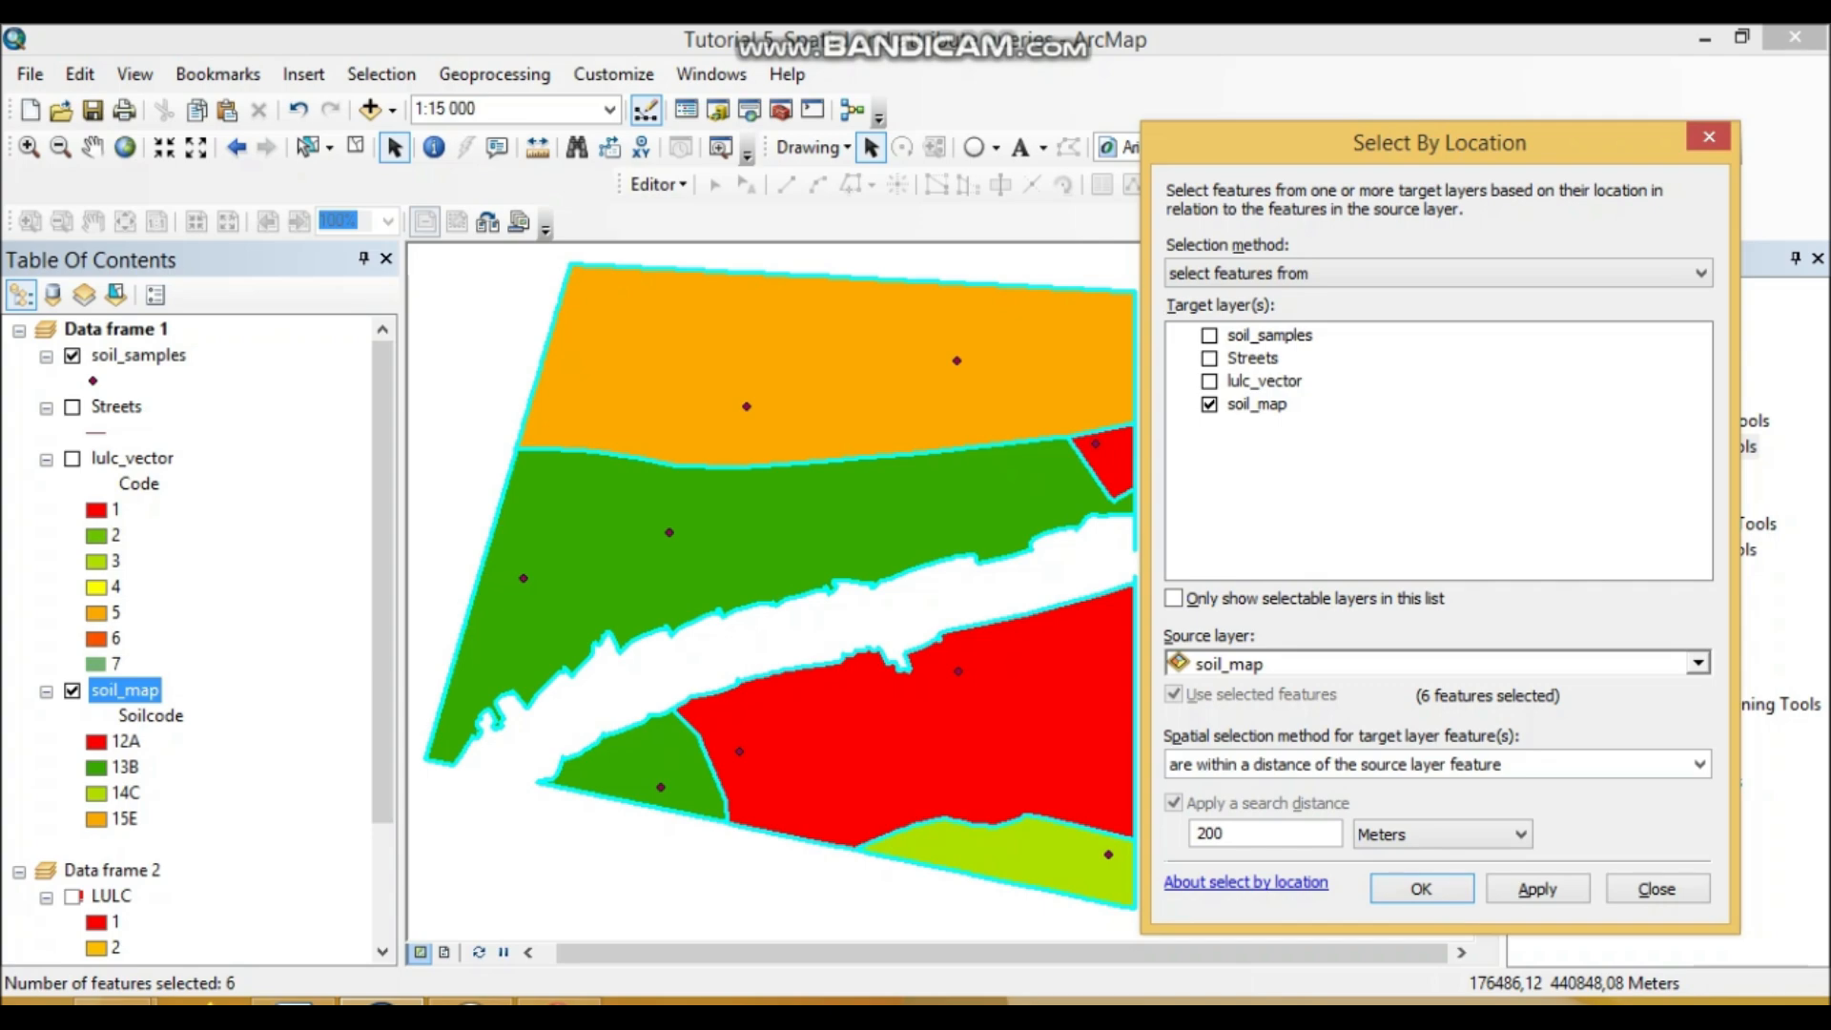
pyautogui.click(294, 1003)
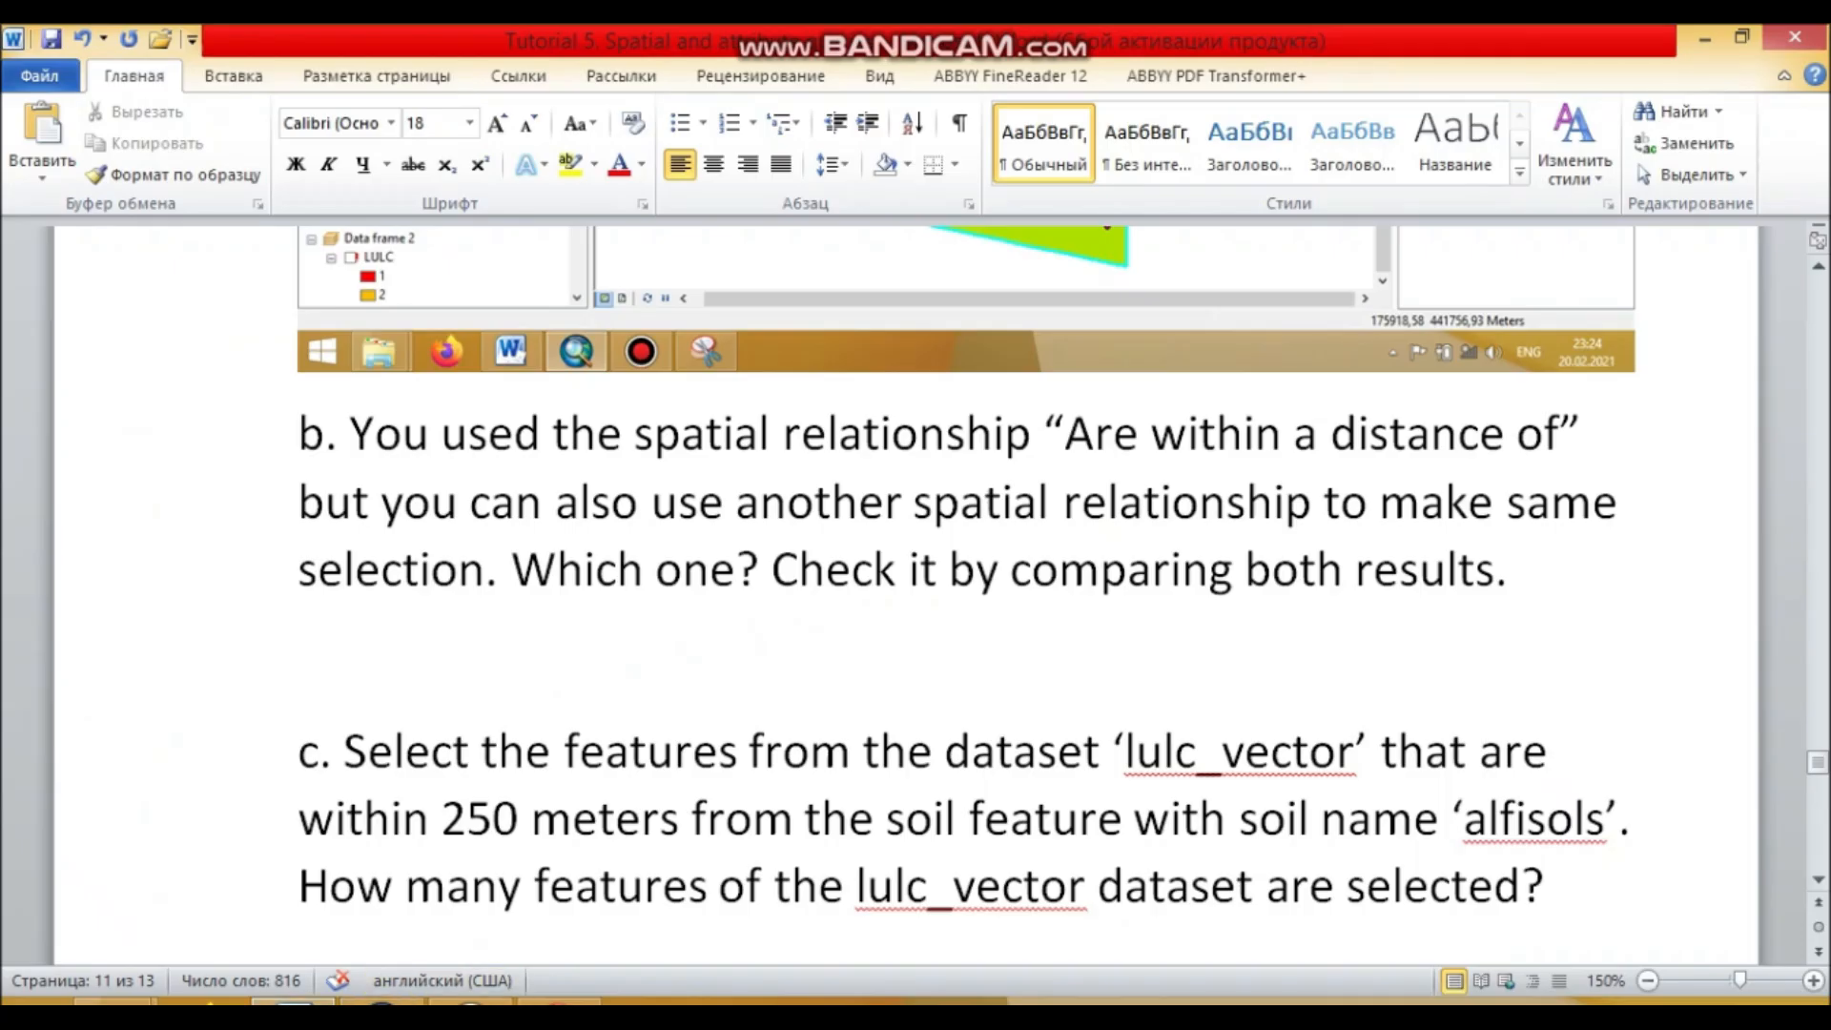
# Step: Paste the Select By Location screenshot into the tutorial just above question c
pyautogui.hotkey('ctrl', 'v')
pyautogui.scroll(3, 916, 591)
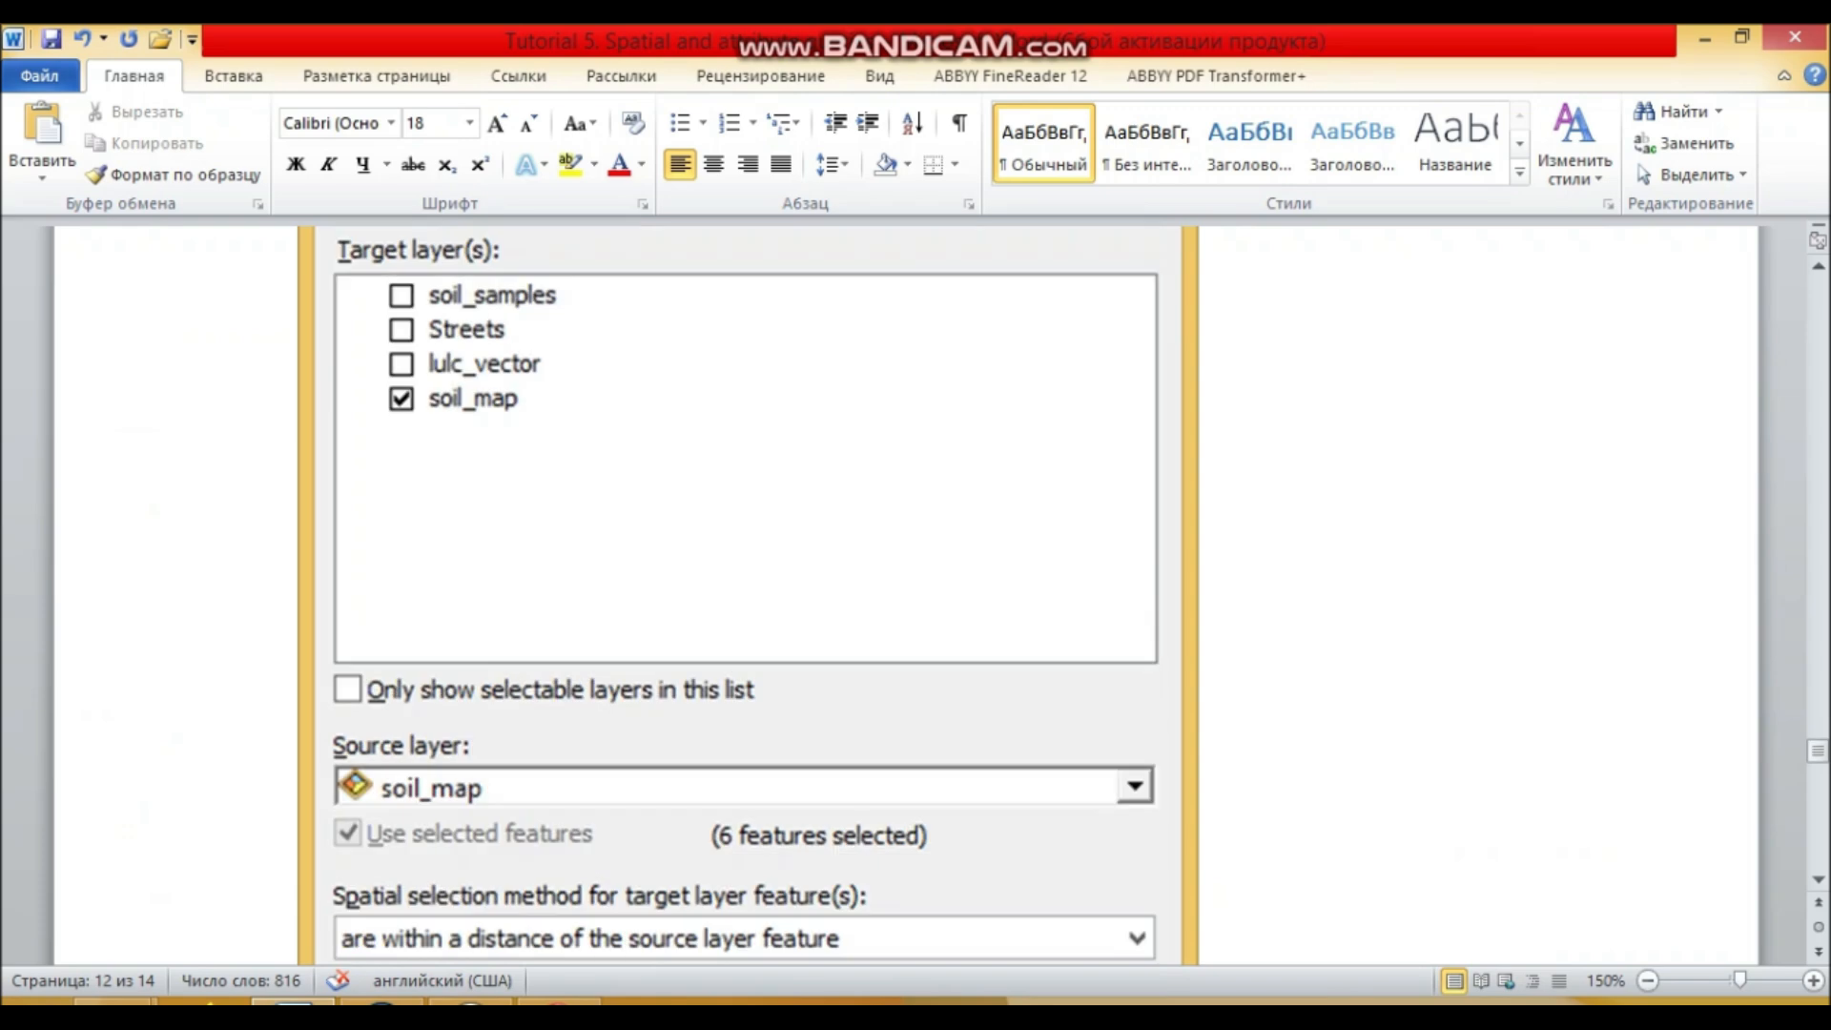
pyautogui.scroll(-3, 916, 592)
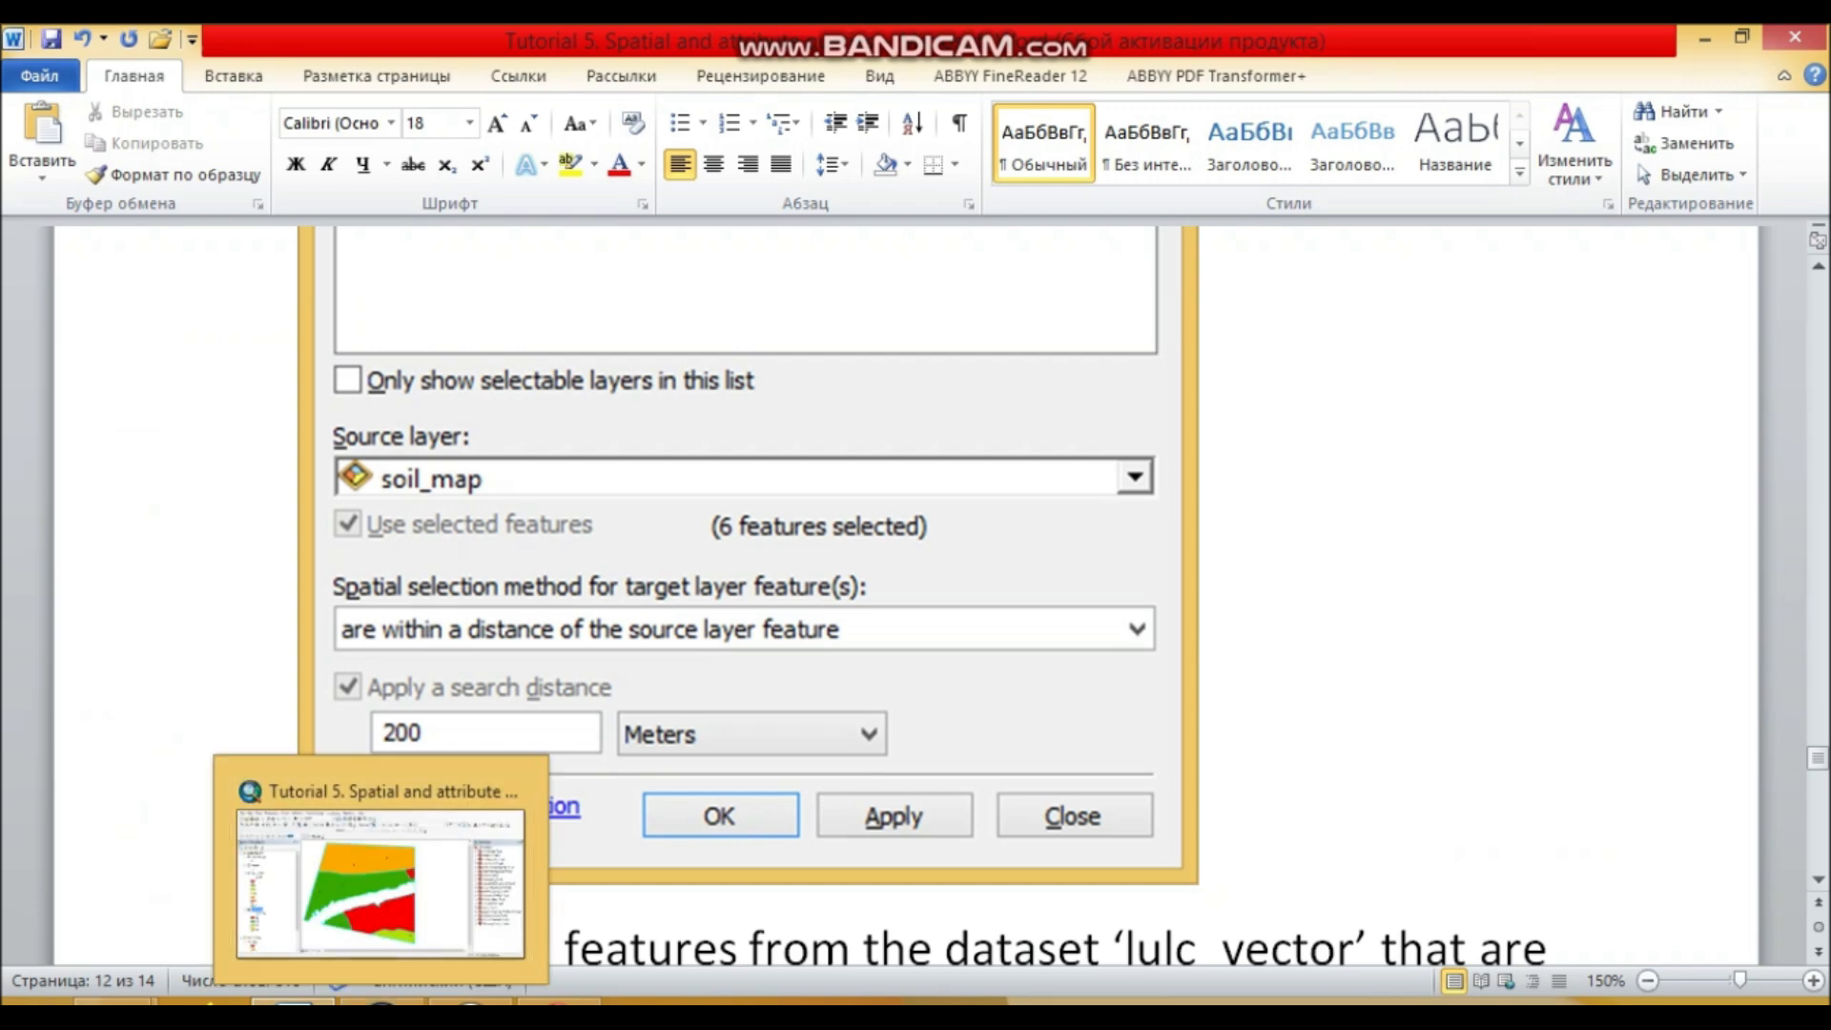
pyautogui.click(748, 611)
pyautogui.scroll(-5, 916, 573)
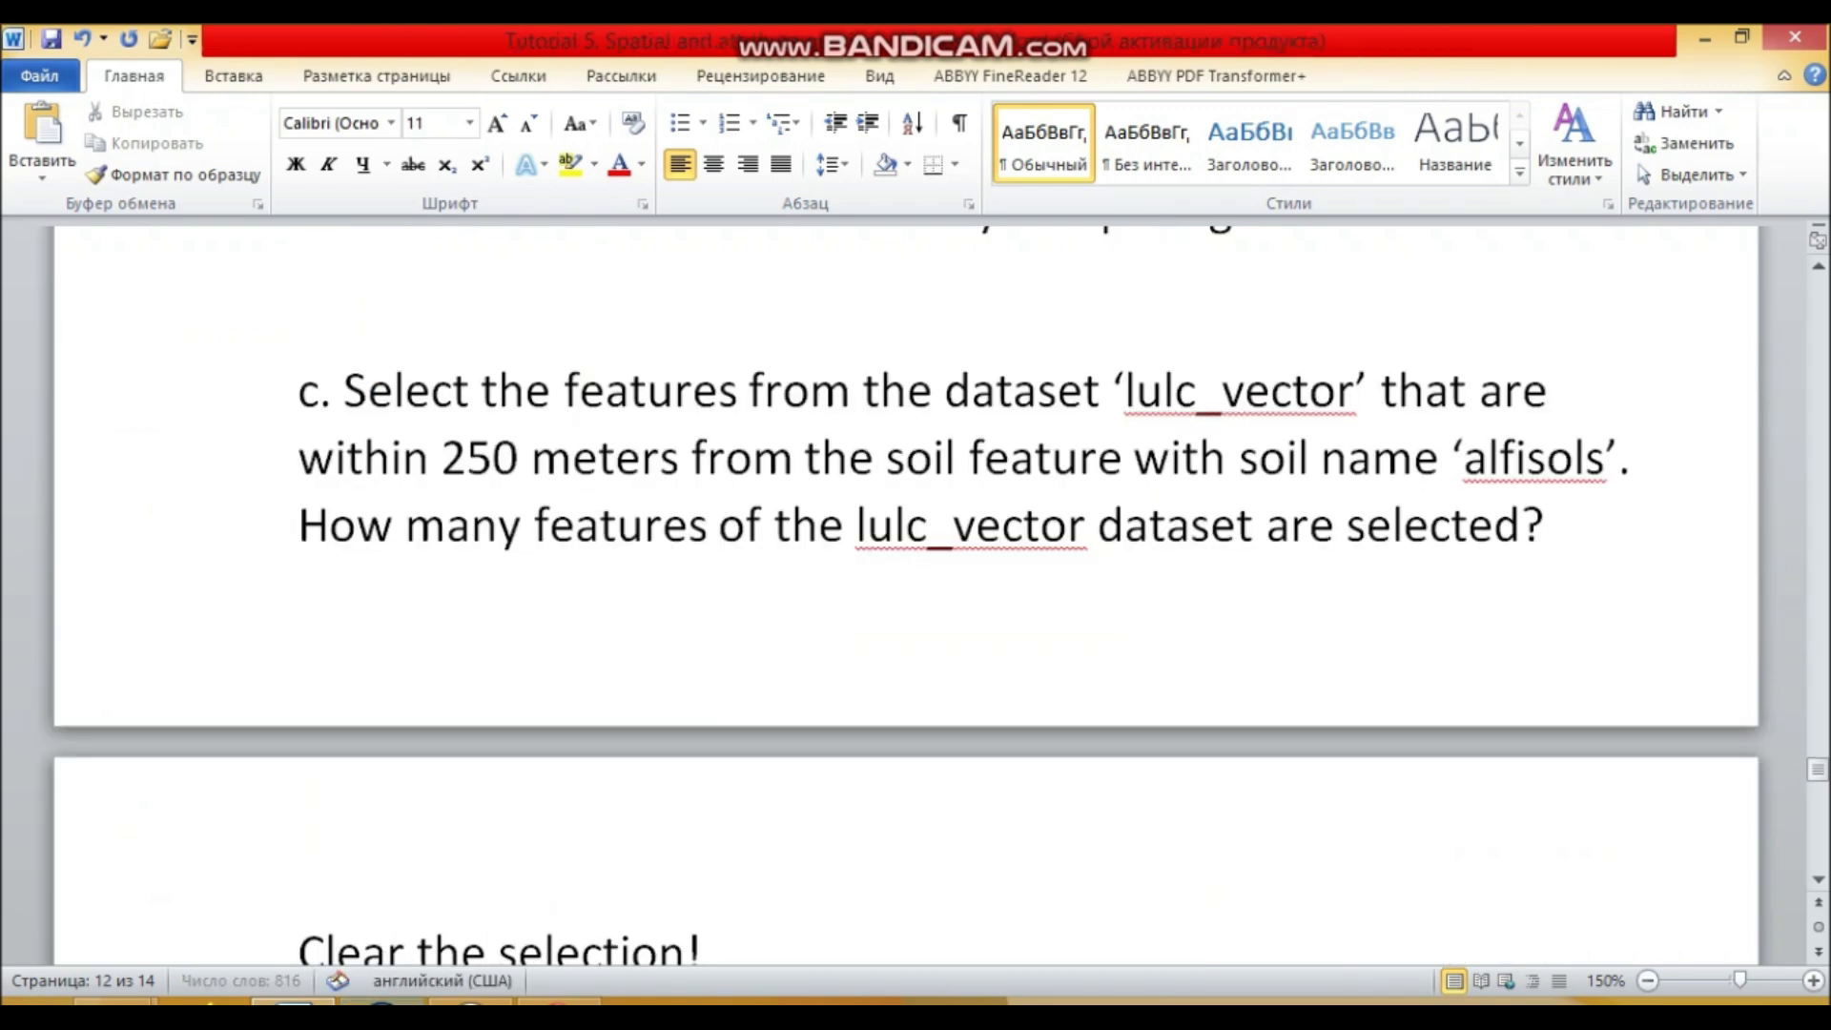
# Step: Back in ArcMap, replace the 200 search distance with 0 meters
pyautogui.hotkey('alt', 'Tab')
pyautogui.moveTo(1231, 835); pyautogui.dragTo(1133, 838)
pyautogui.write('0')
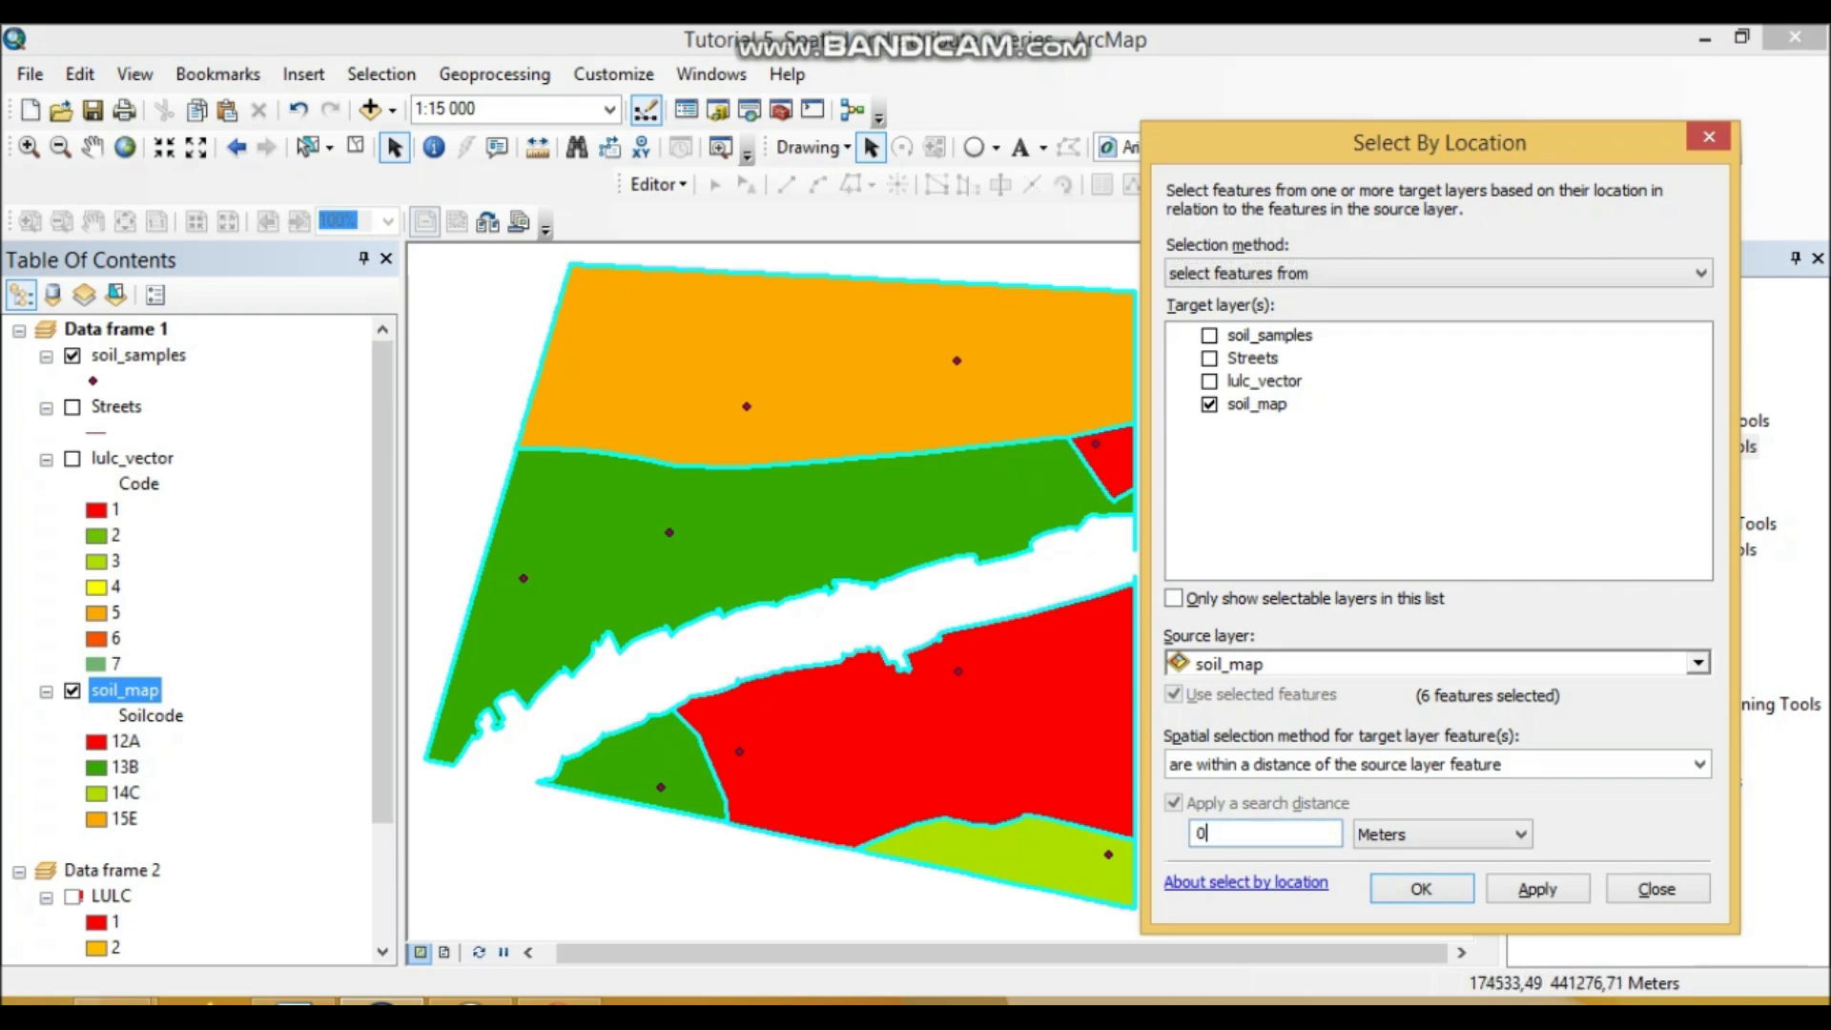
# Step: Clear the selection and select the two alfisols rows, FID 0 and FID 2, in soil_map's attribute table
pyautogui.click(354, 146)
pyautogui.rightClick(149, 692)
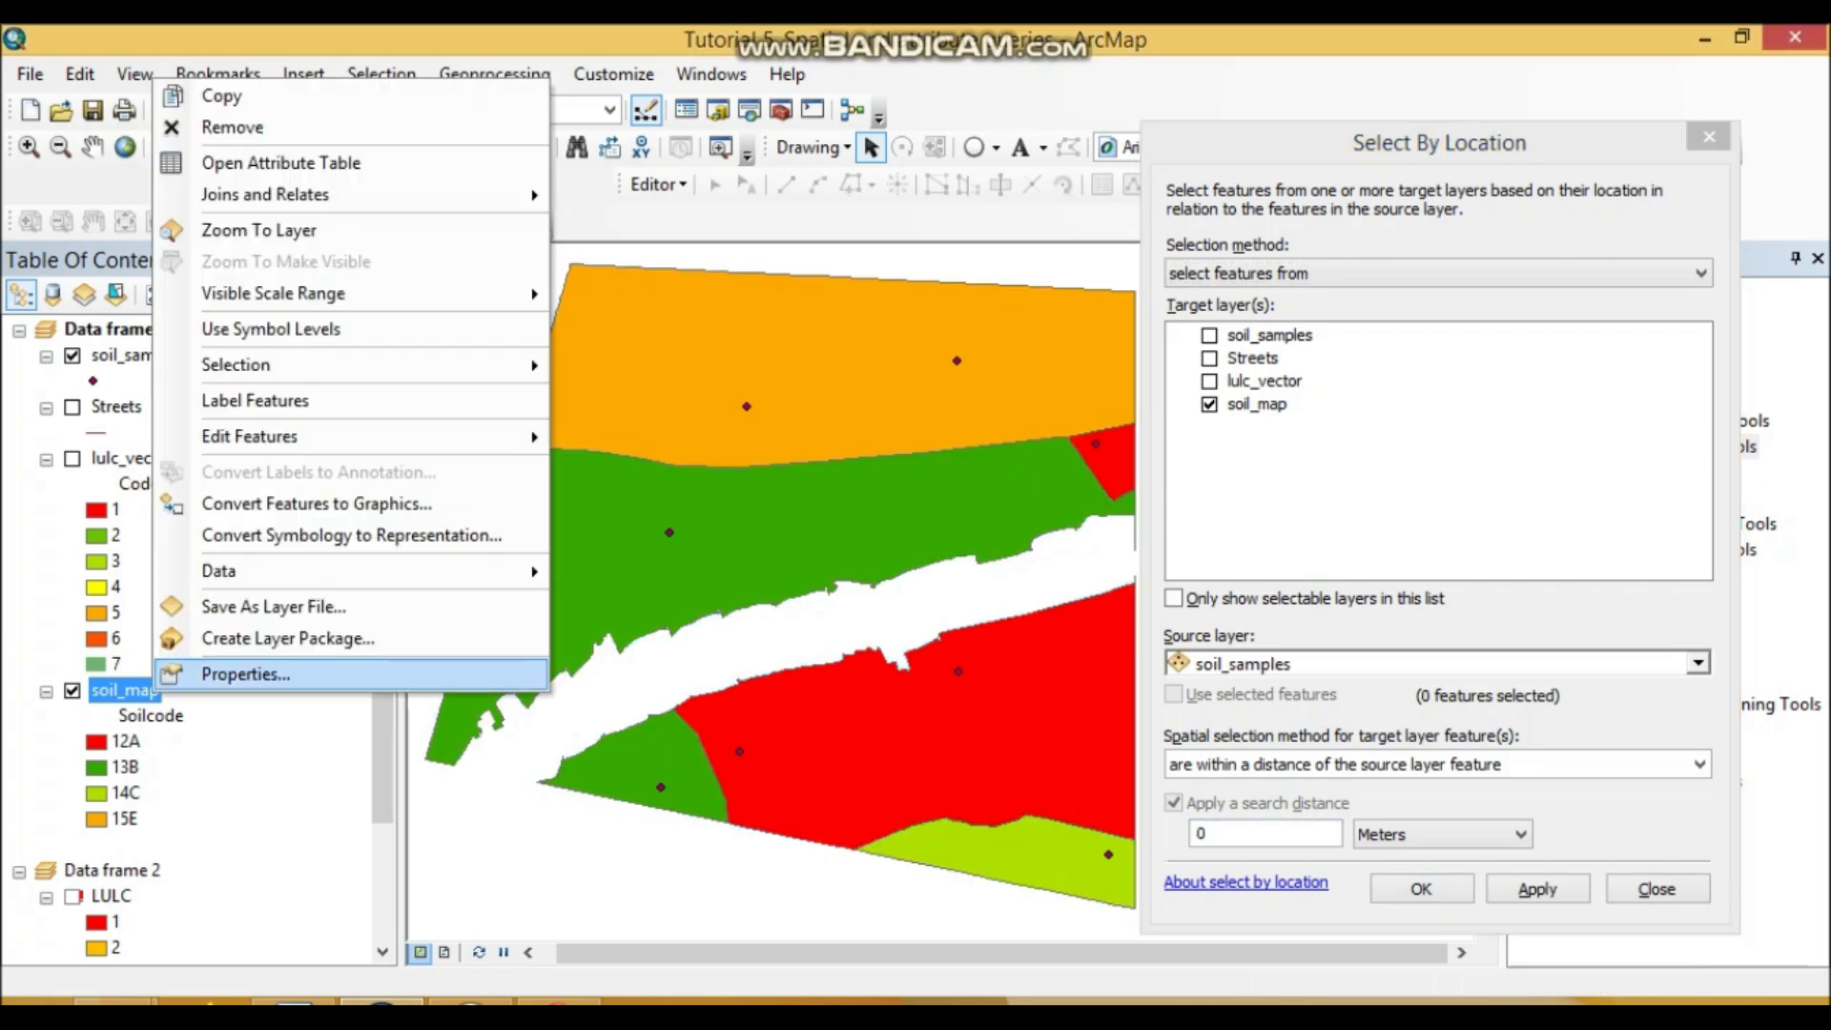
pyautogui.click(267, 162)
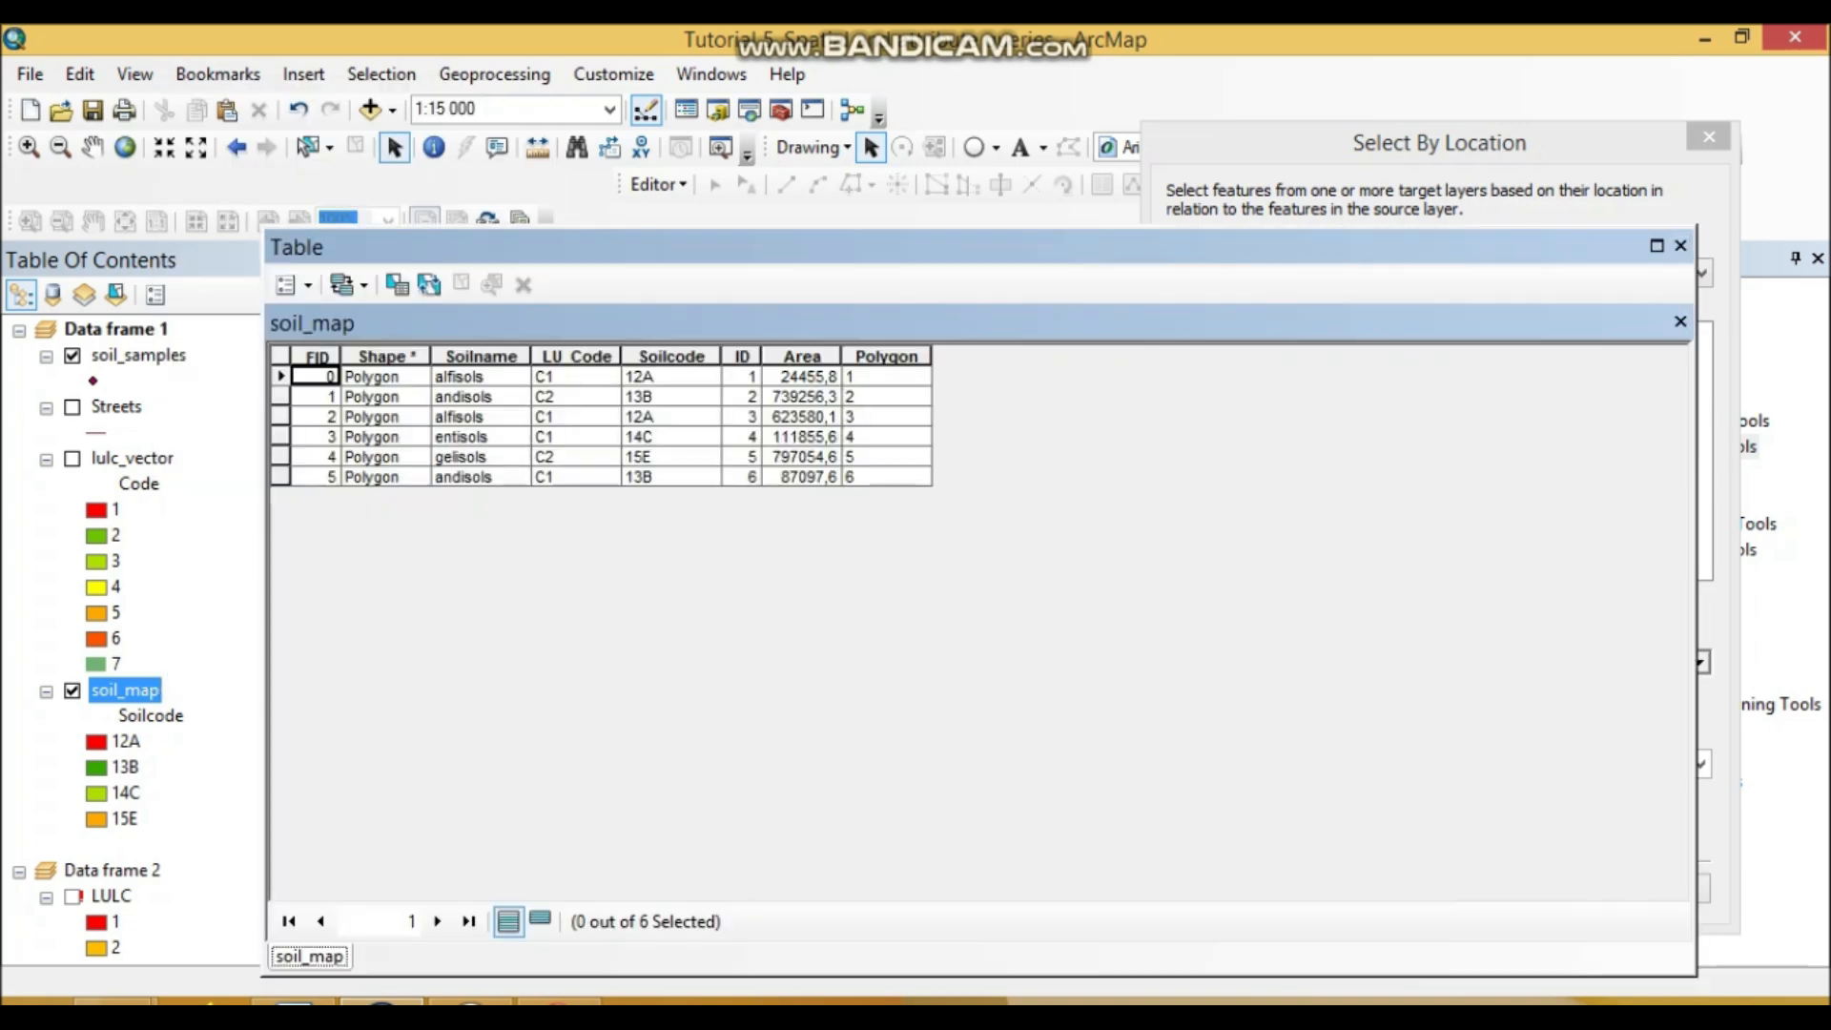
pyautogui.click(280, 377)
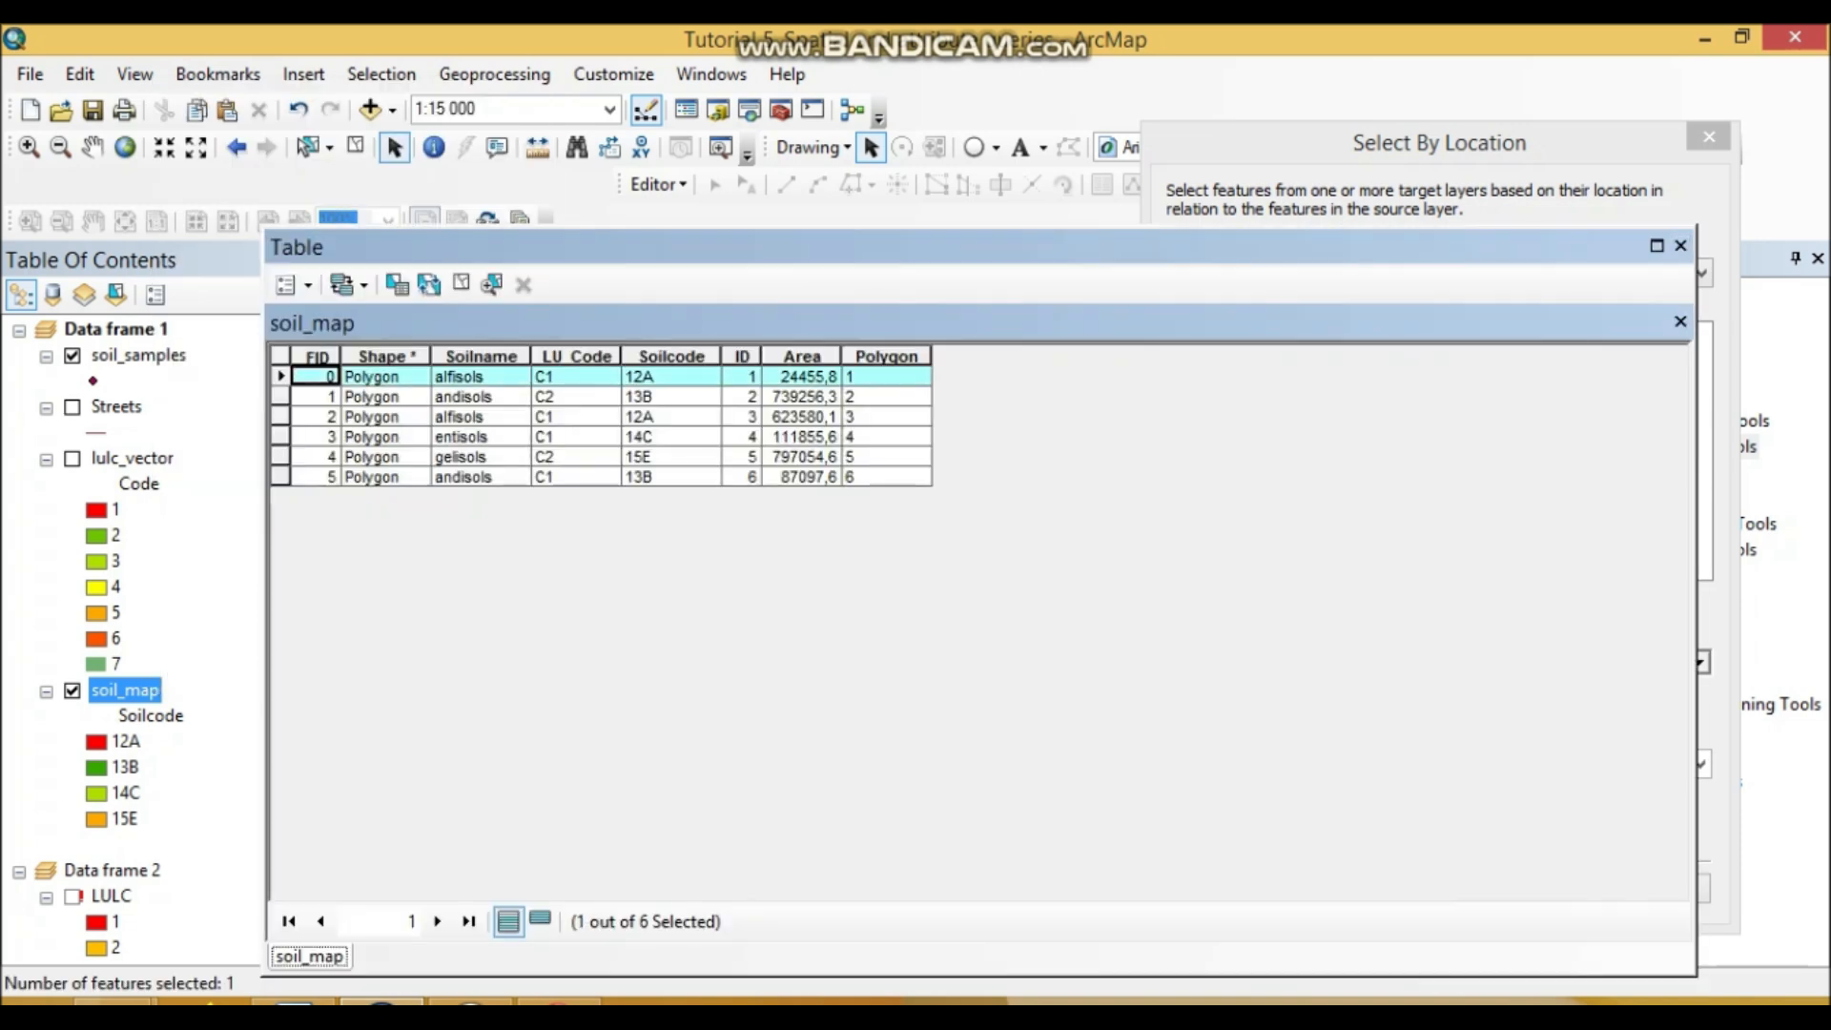
pyautogui.keyDown('ctrl'); pyautogui.click(280, 416); pyautogui.keyUp('ctrl')
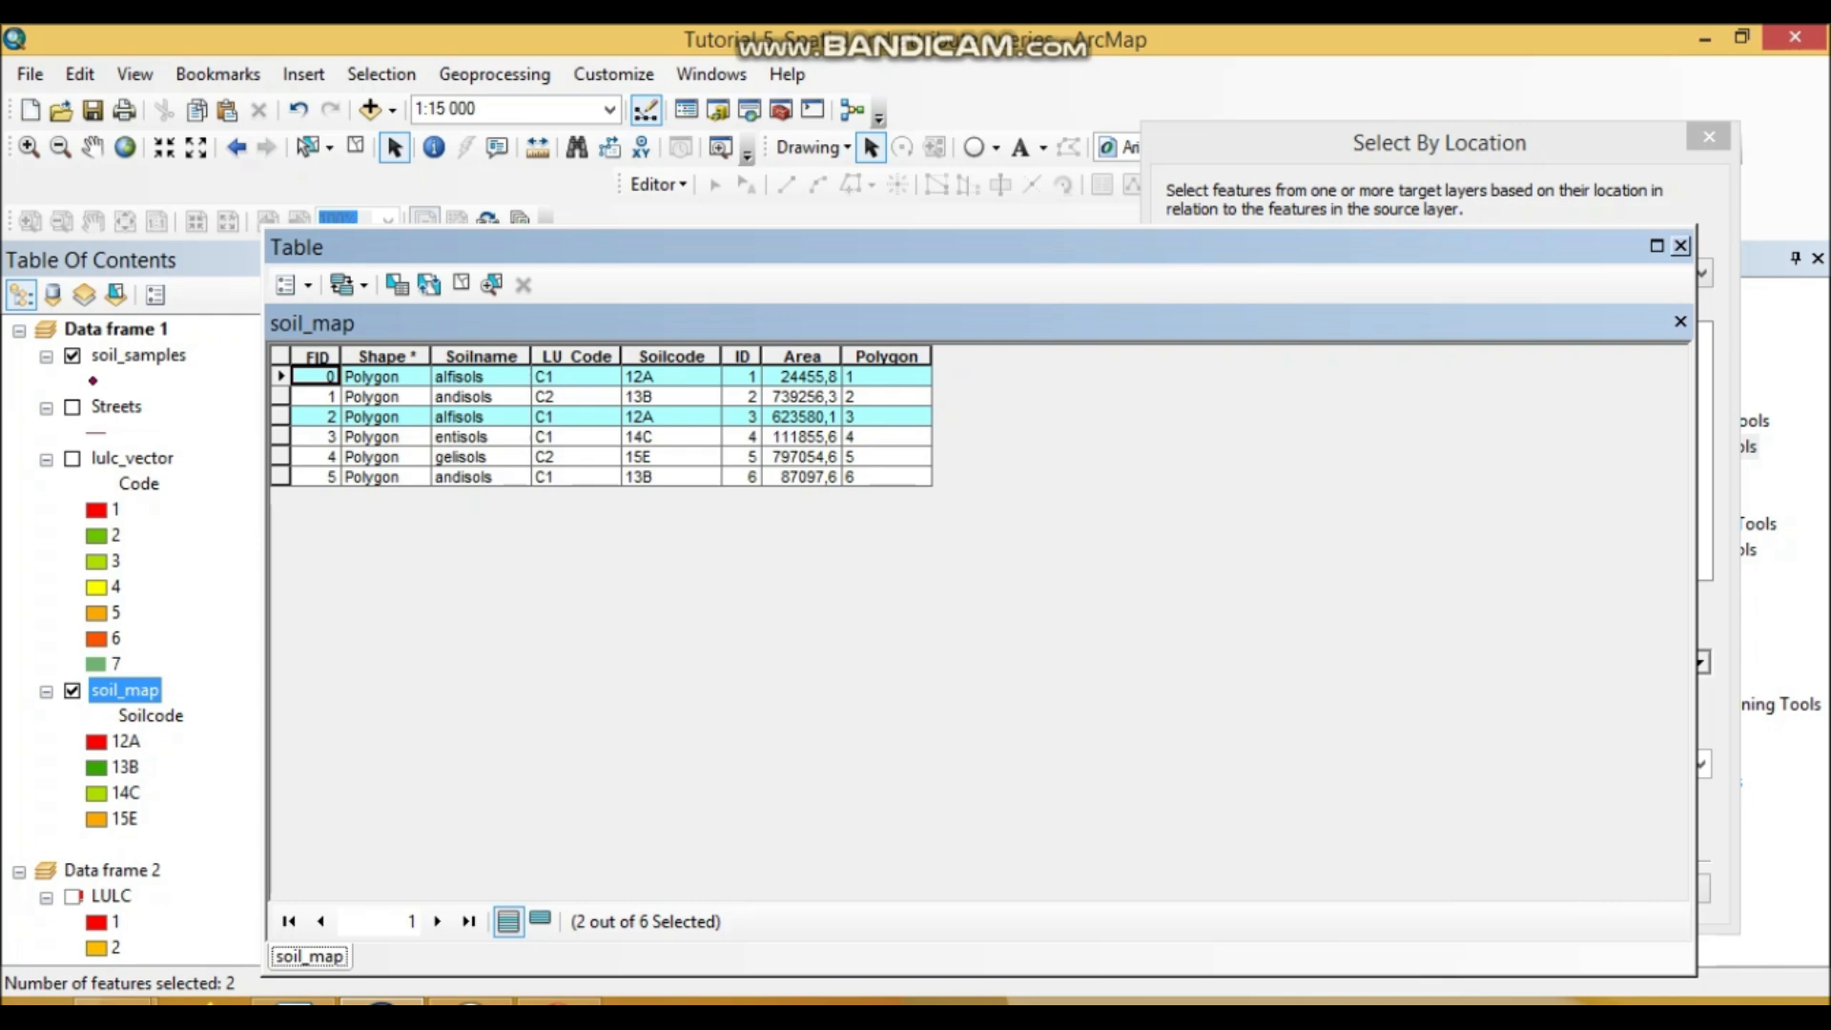
pyautogui.click(1680, 245)
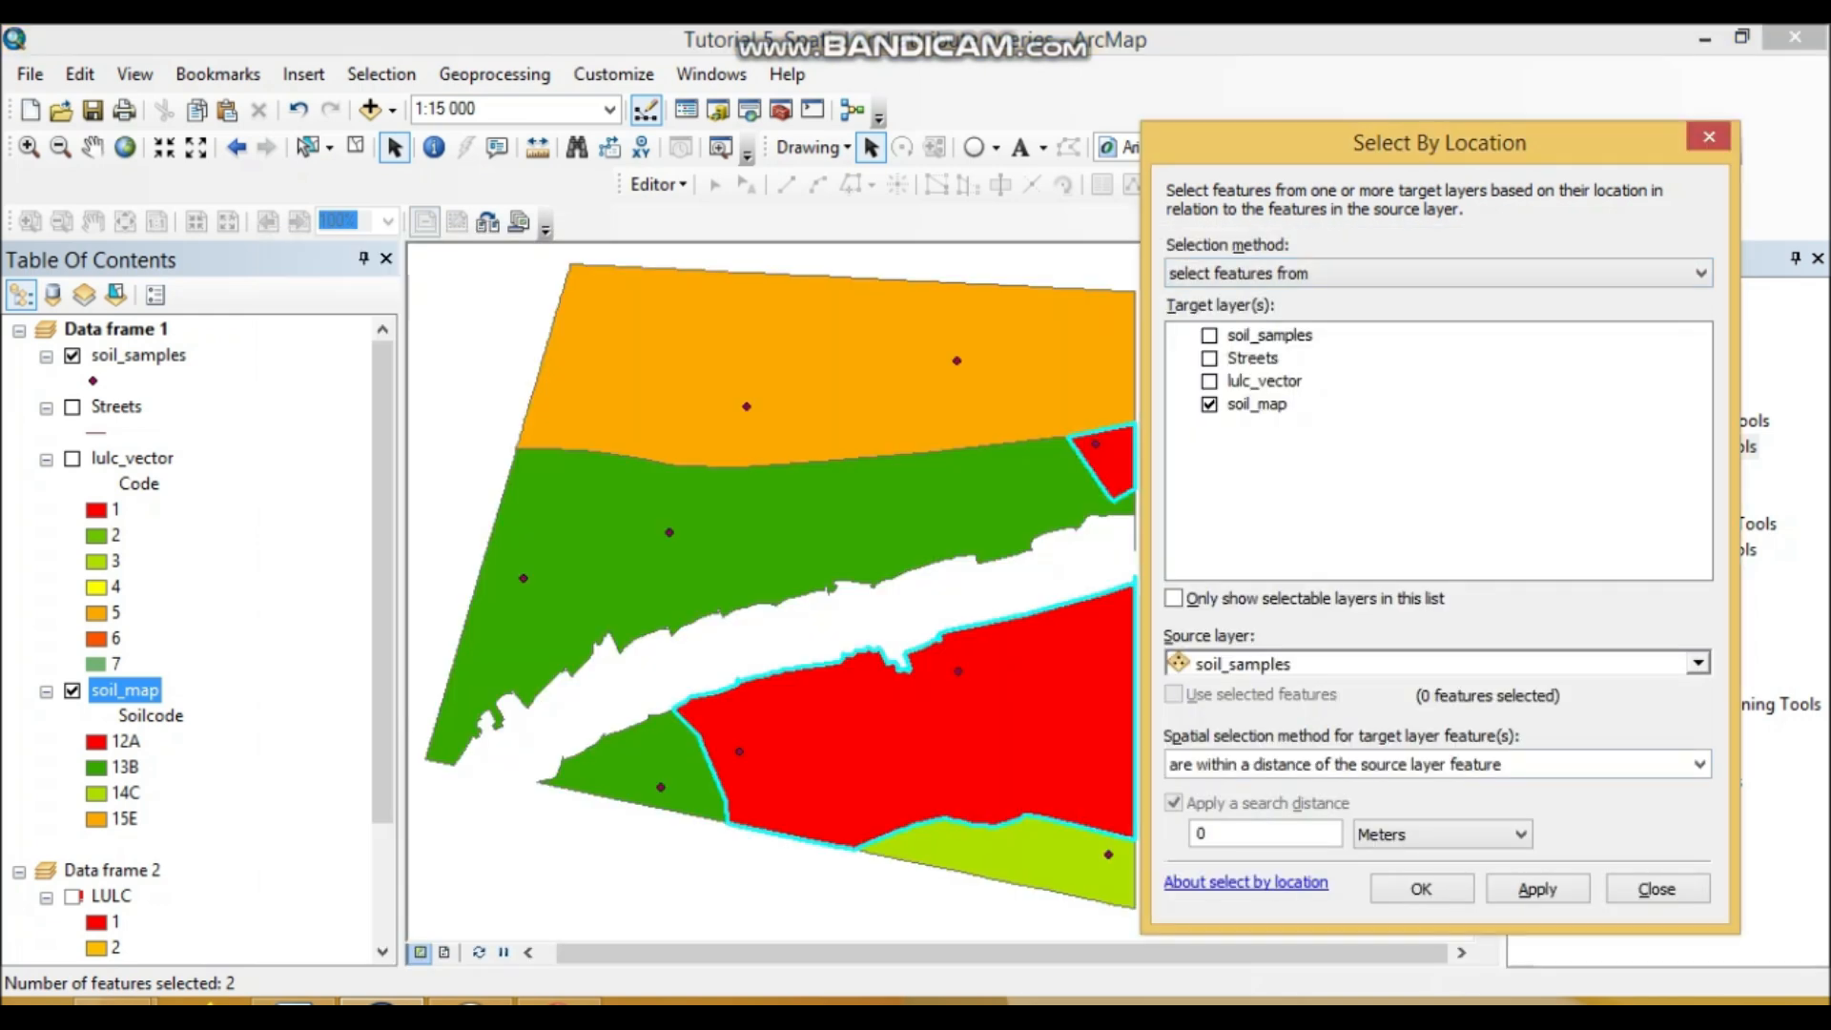
# Step: Run Select By Location with soil_map as source and a 0 meter search distance
pyautogui.click(1698, 663)
pyautogui.click(1250, 393)
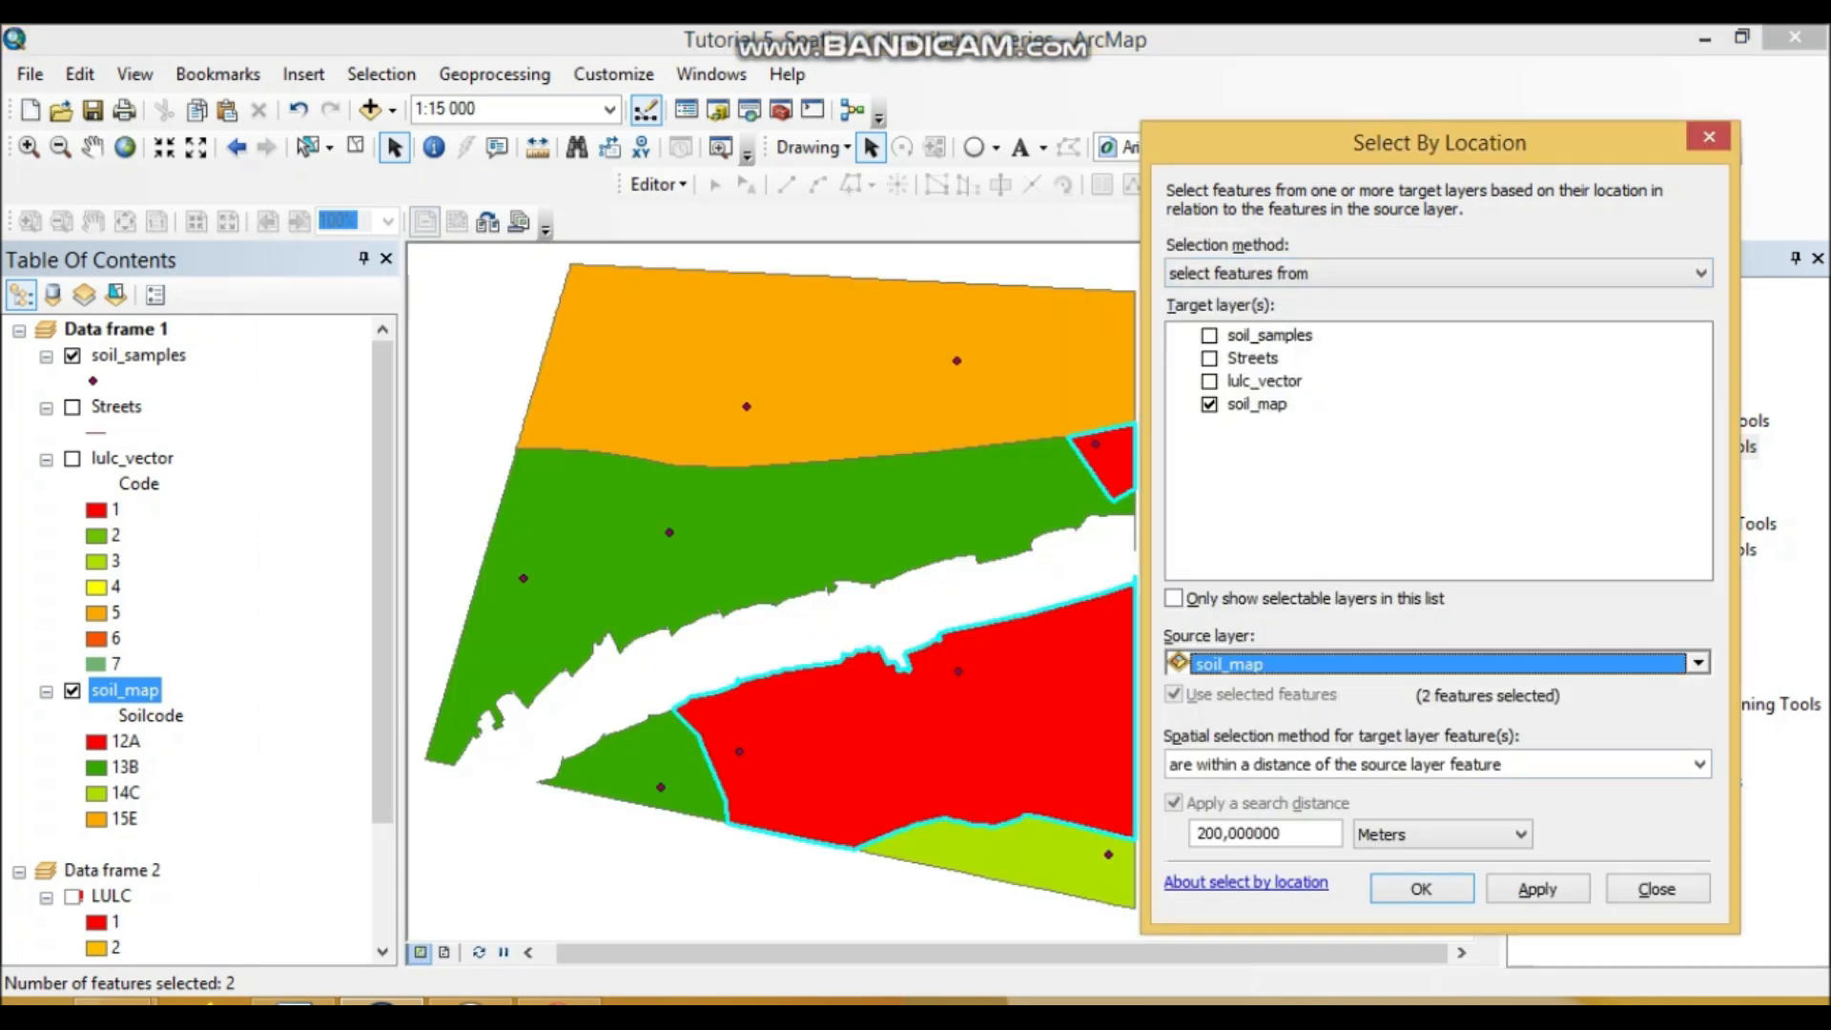
pyautogui.moveTo(1299, 835); pyautogui.dragTo(1097, 835)
pyautogui.write('0')
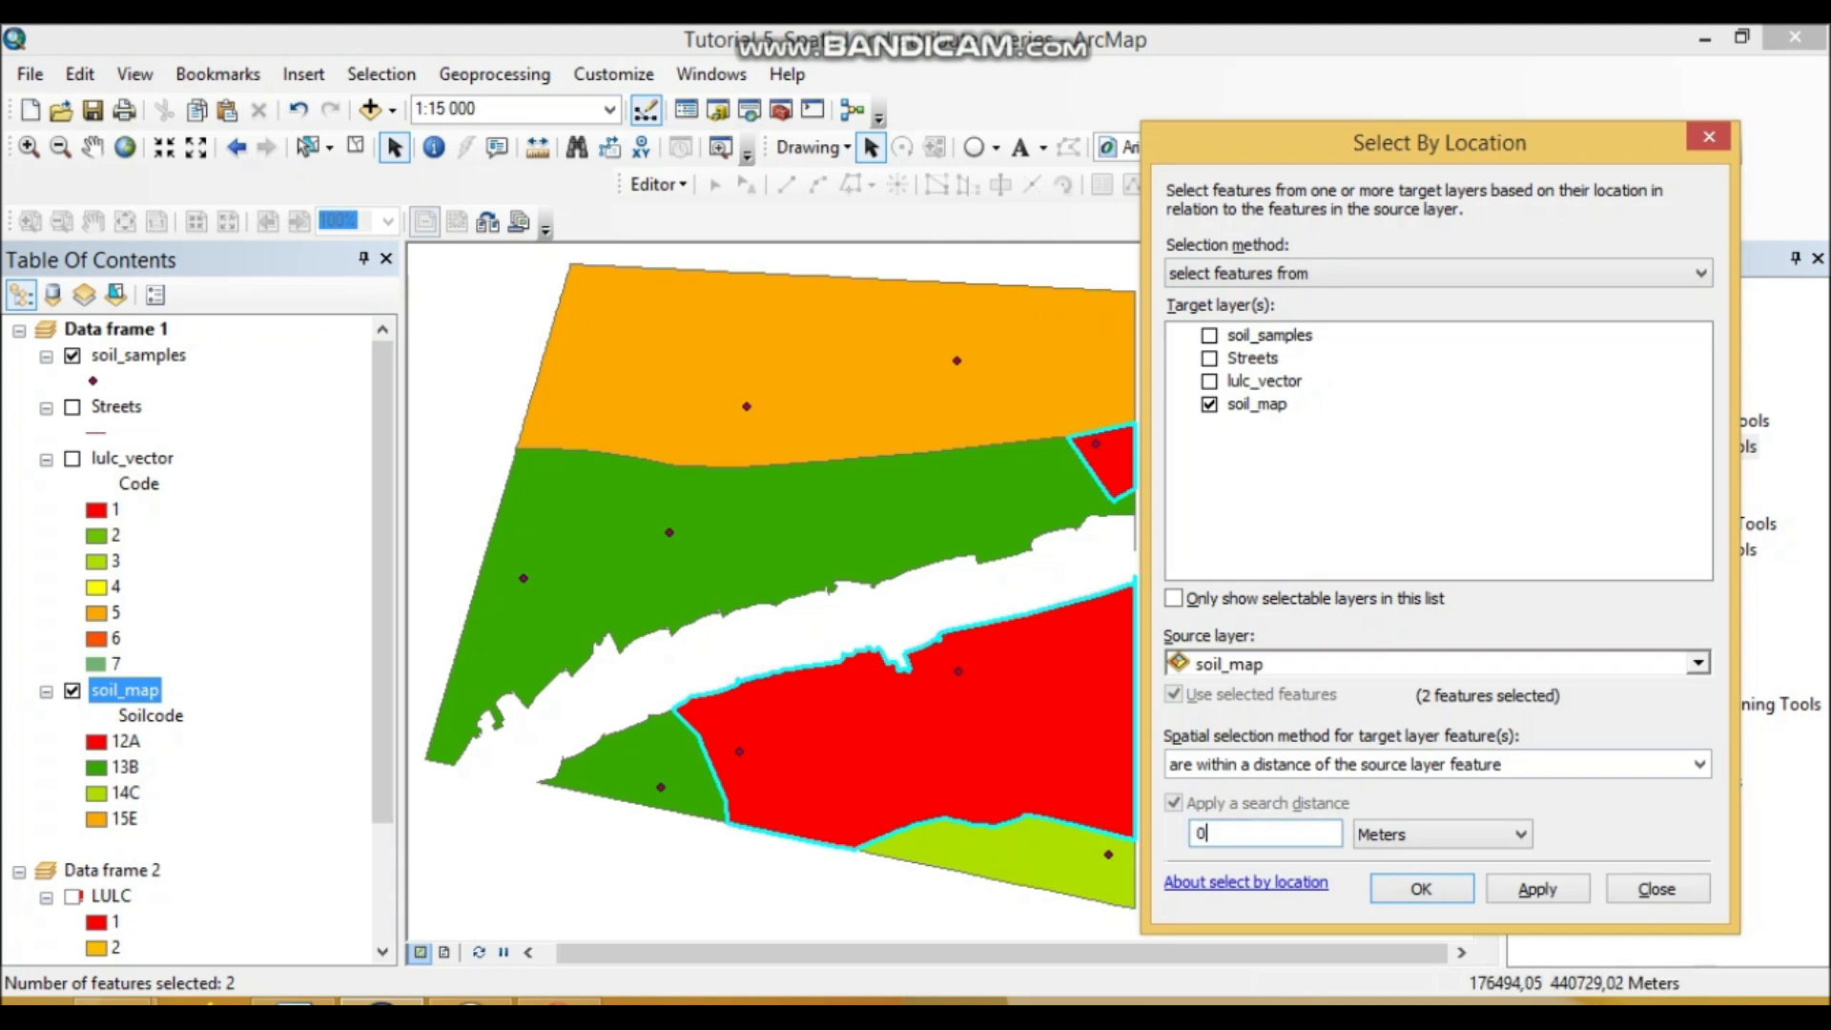
pyautogui.click(1421, 889)
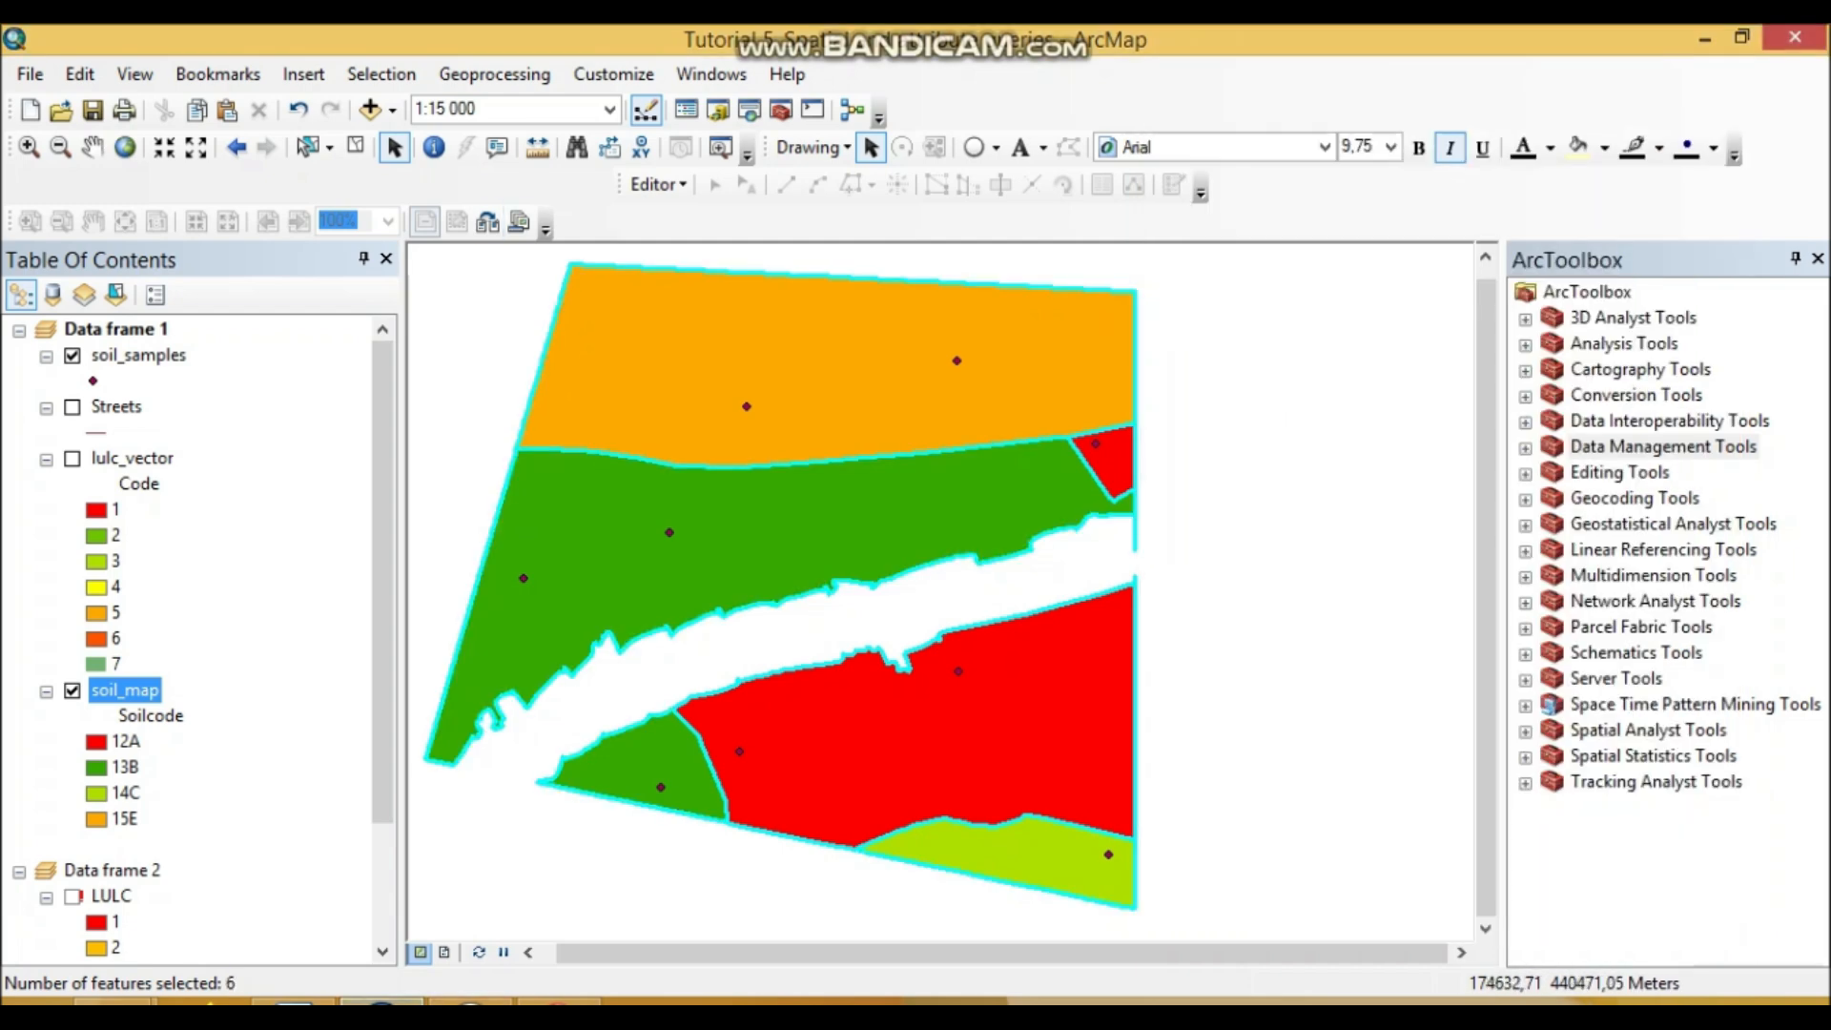
# Step: Reopen the Select By Location settings and retype the 0 meter search distance
pyautogui.click(382, 74)
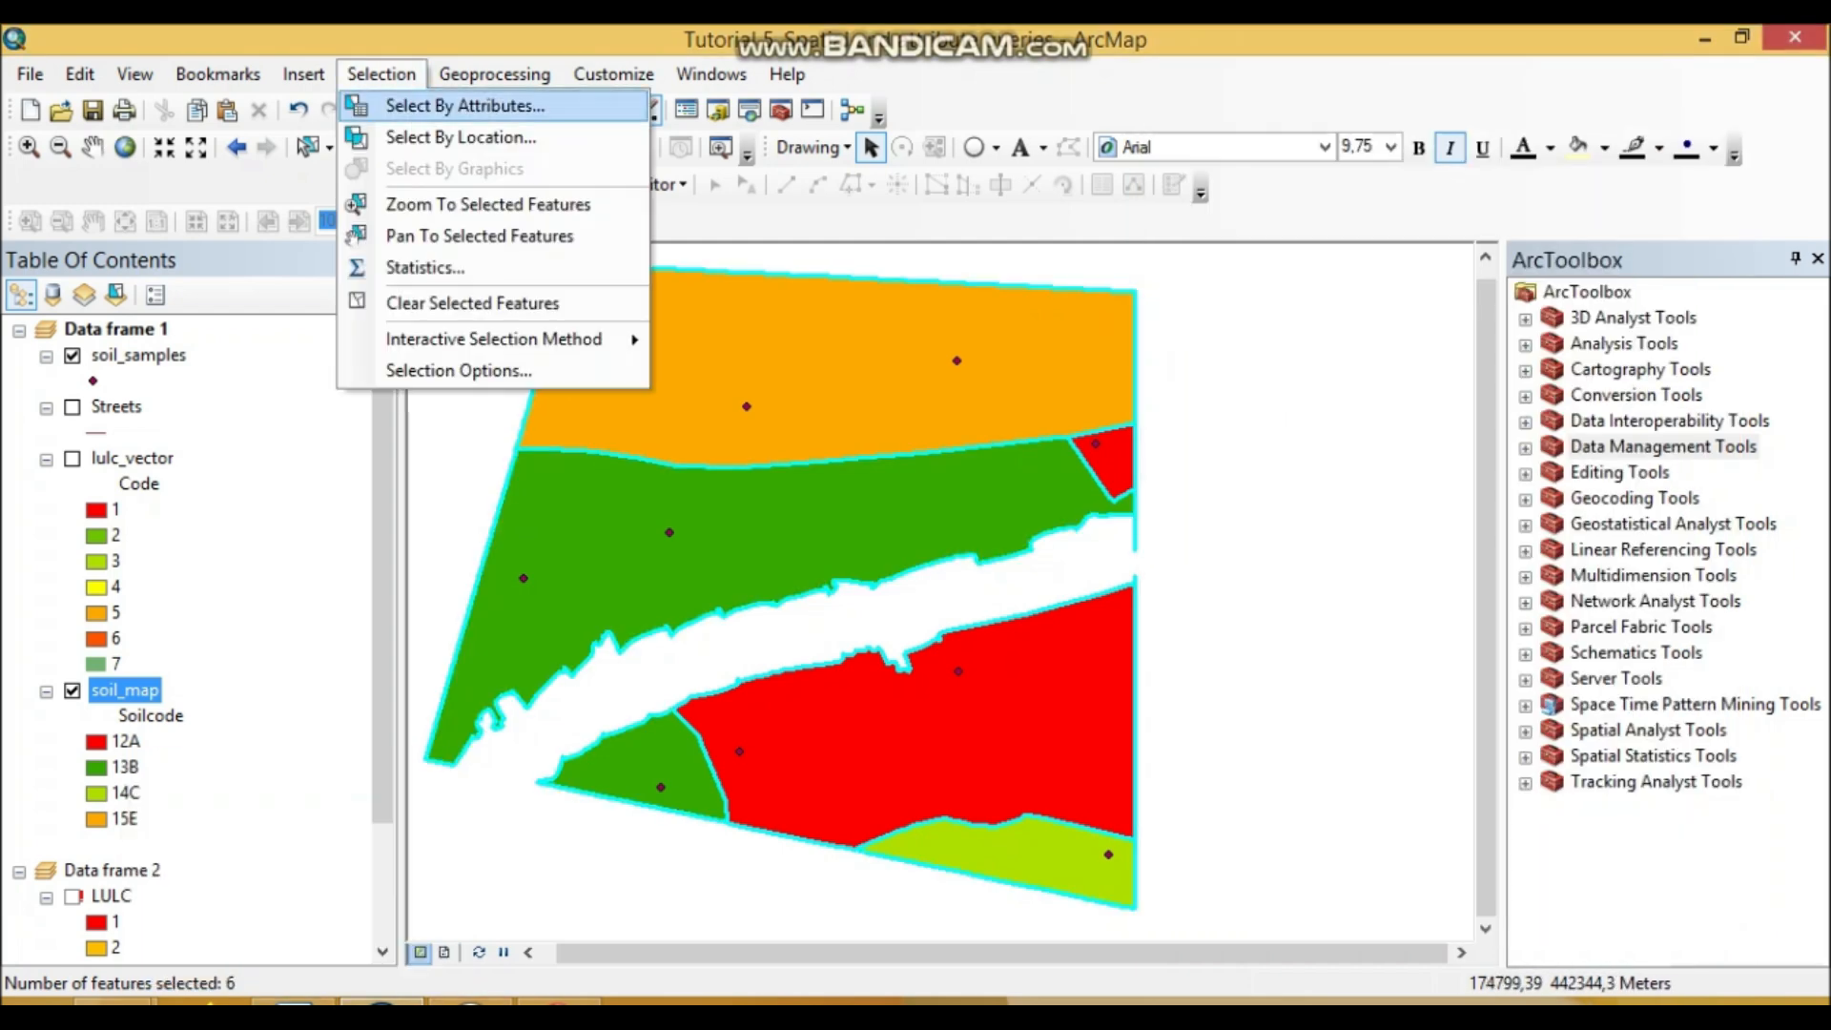
pyautogui.click(421, 135)
pyautogui.doubleClick(1209, 834)
pyautogui.write('0')
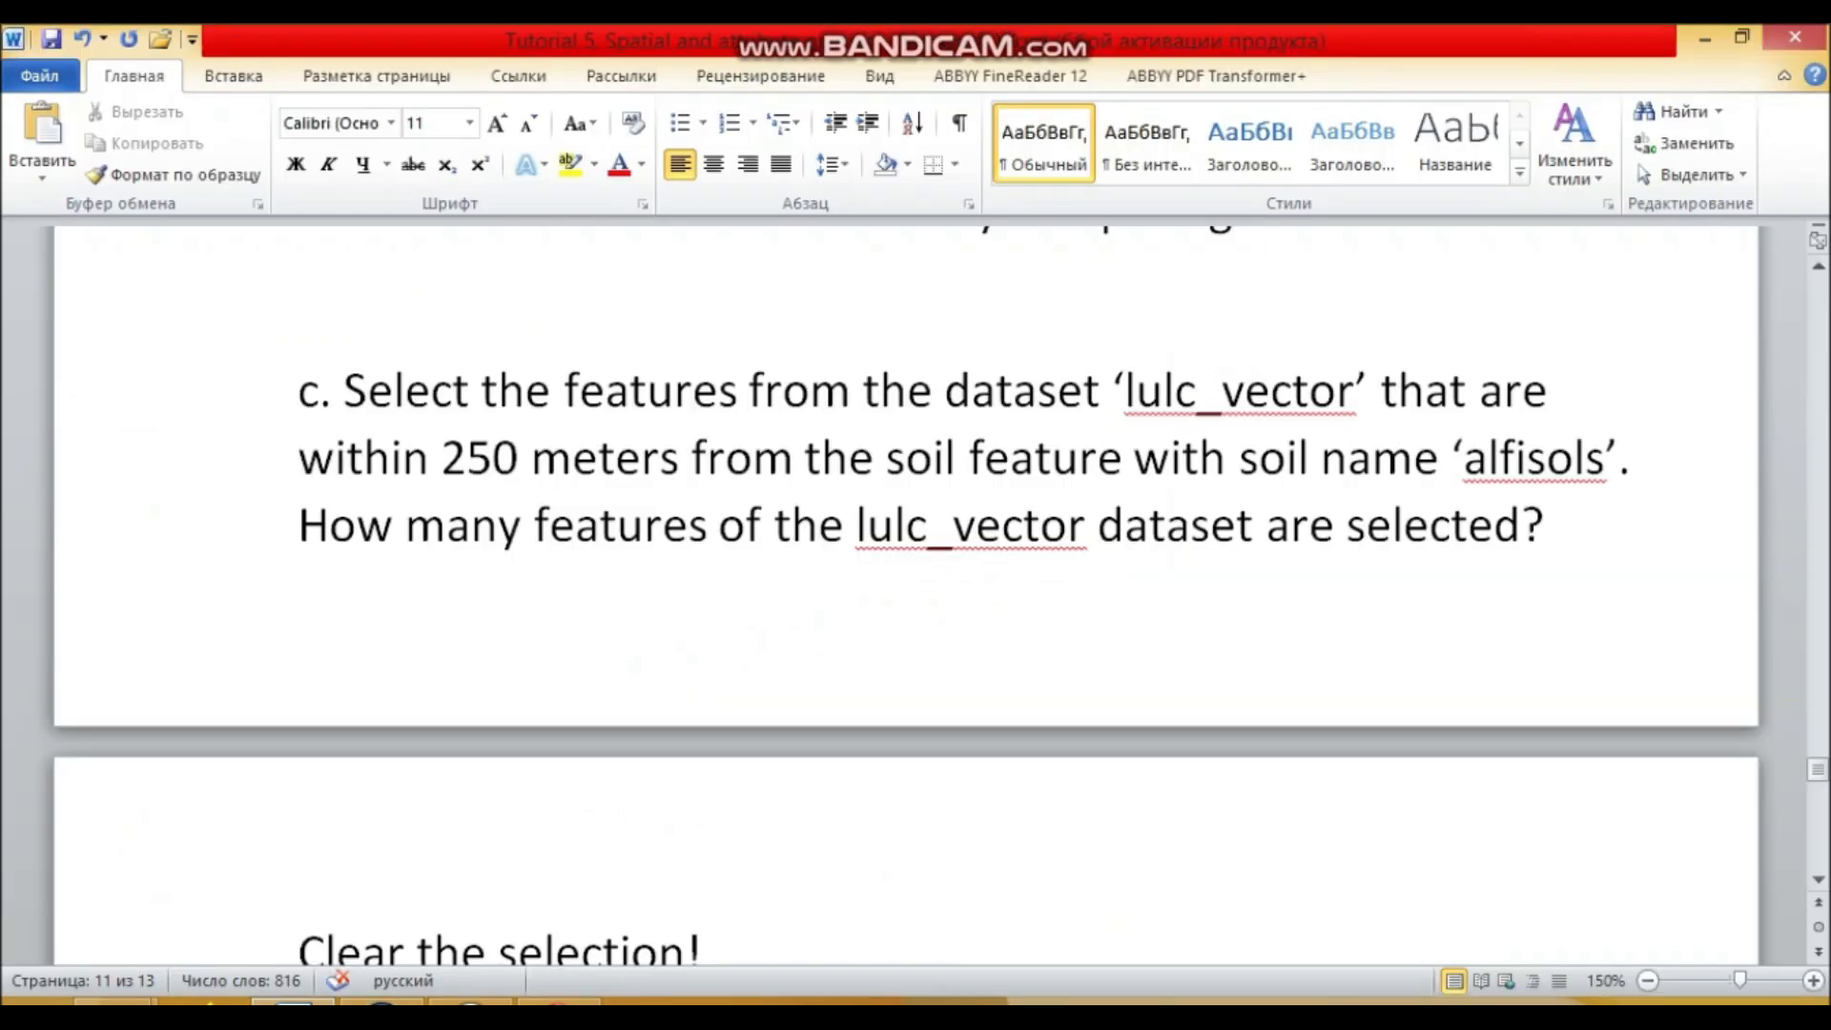
# Step: Paste the Select By Location screenshot and add an empty answer line below question c
pyautogui.hotkey('ctrl', 'v')
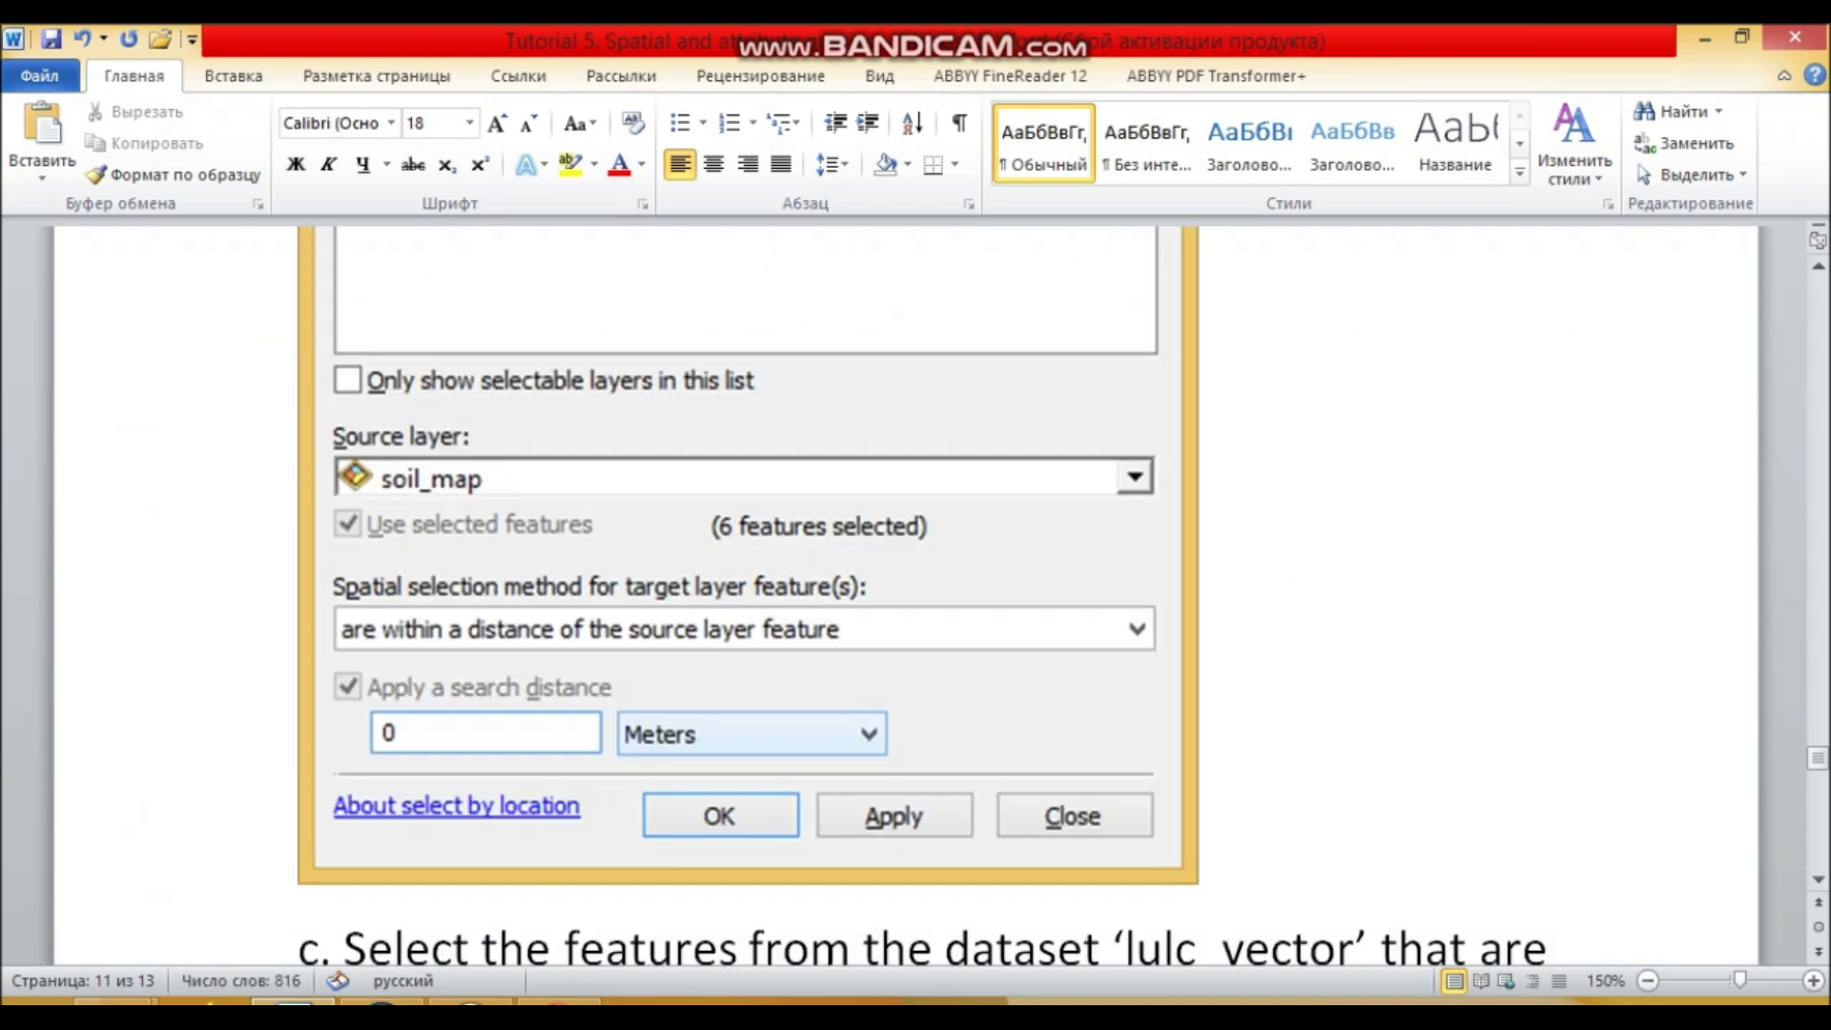
pyautogui.scroll(-5, 906, 594)
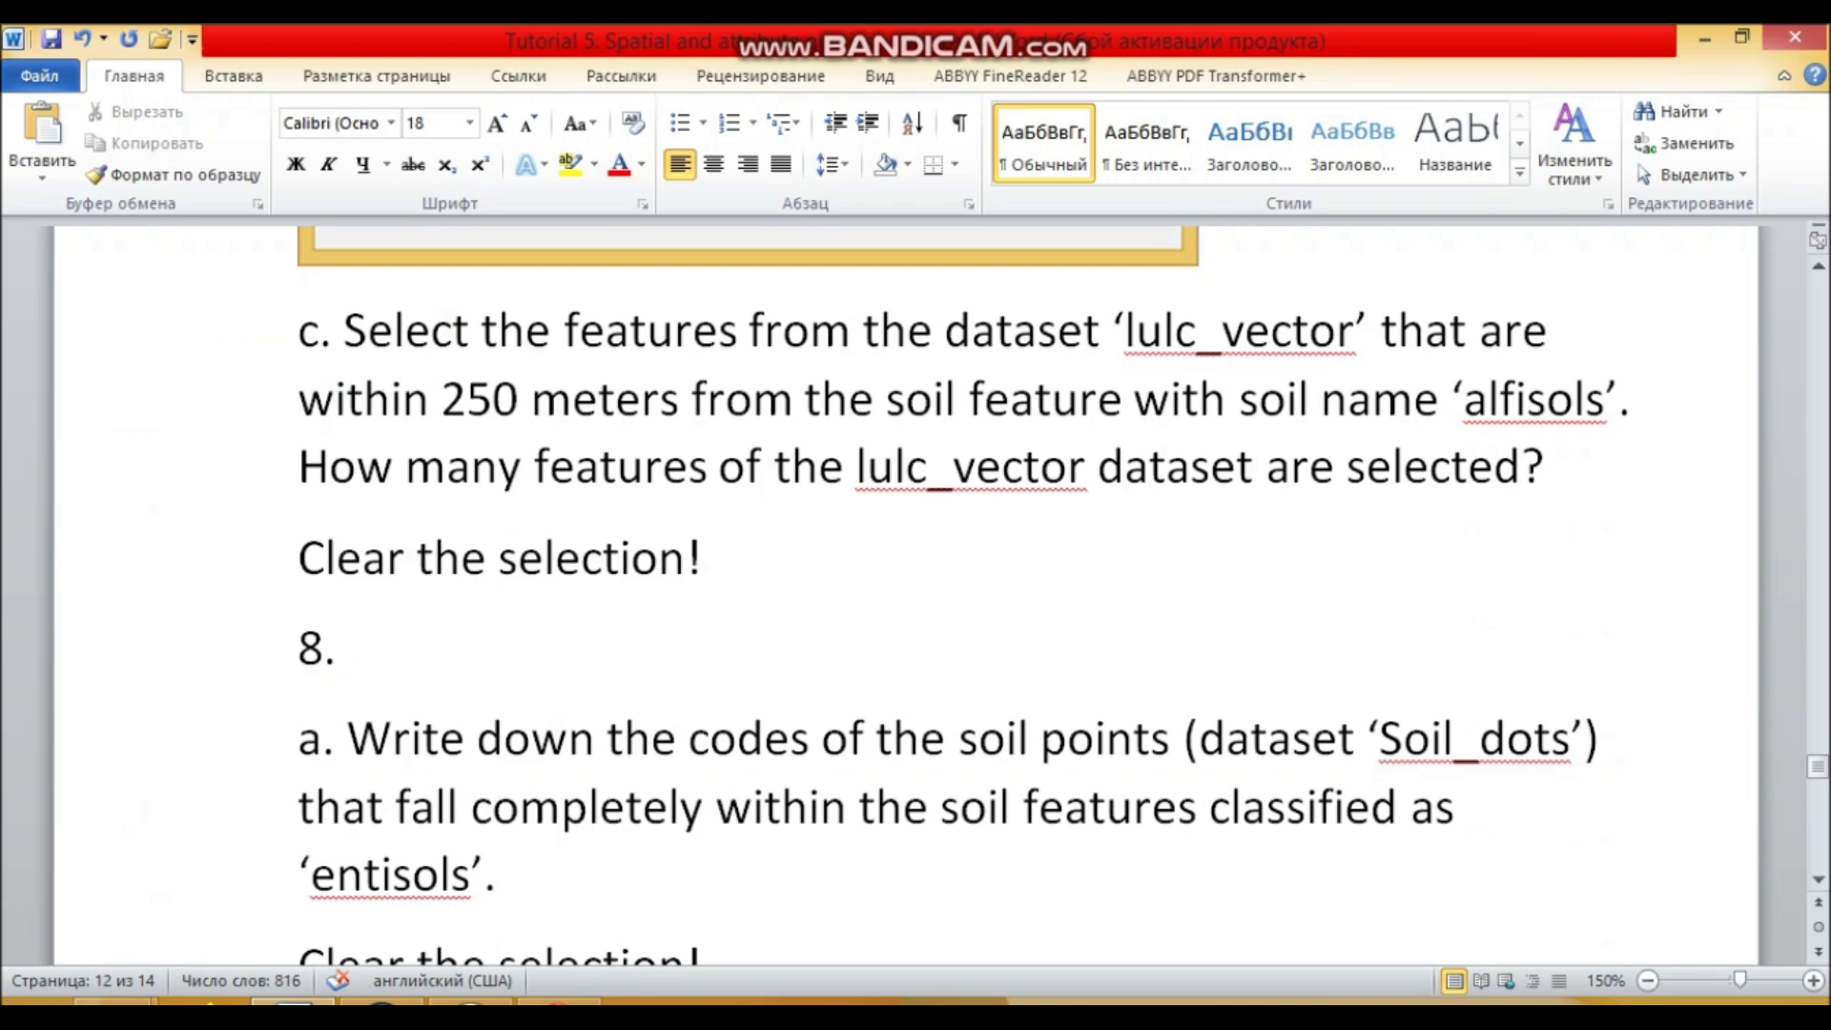
pyautogui.click(1546, 467)
pyautogui.press('Return')
pyautogui.click(382, 1001)
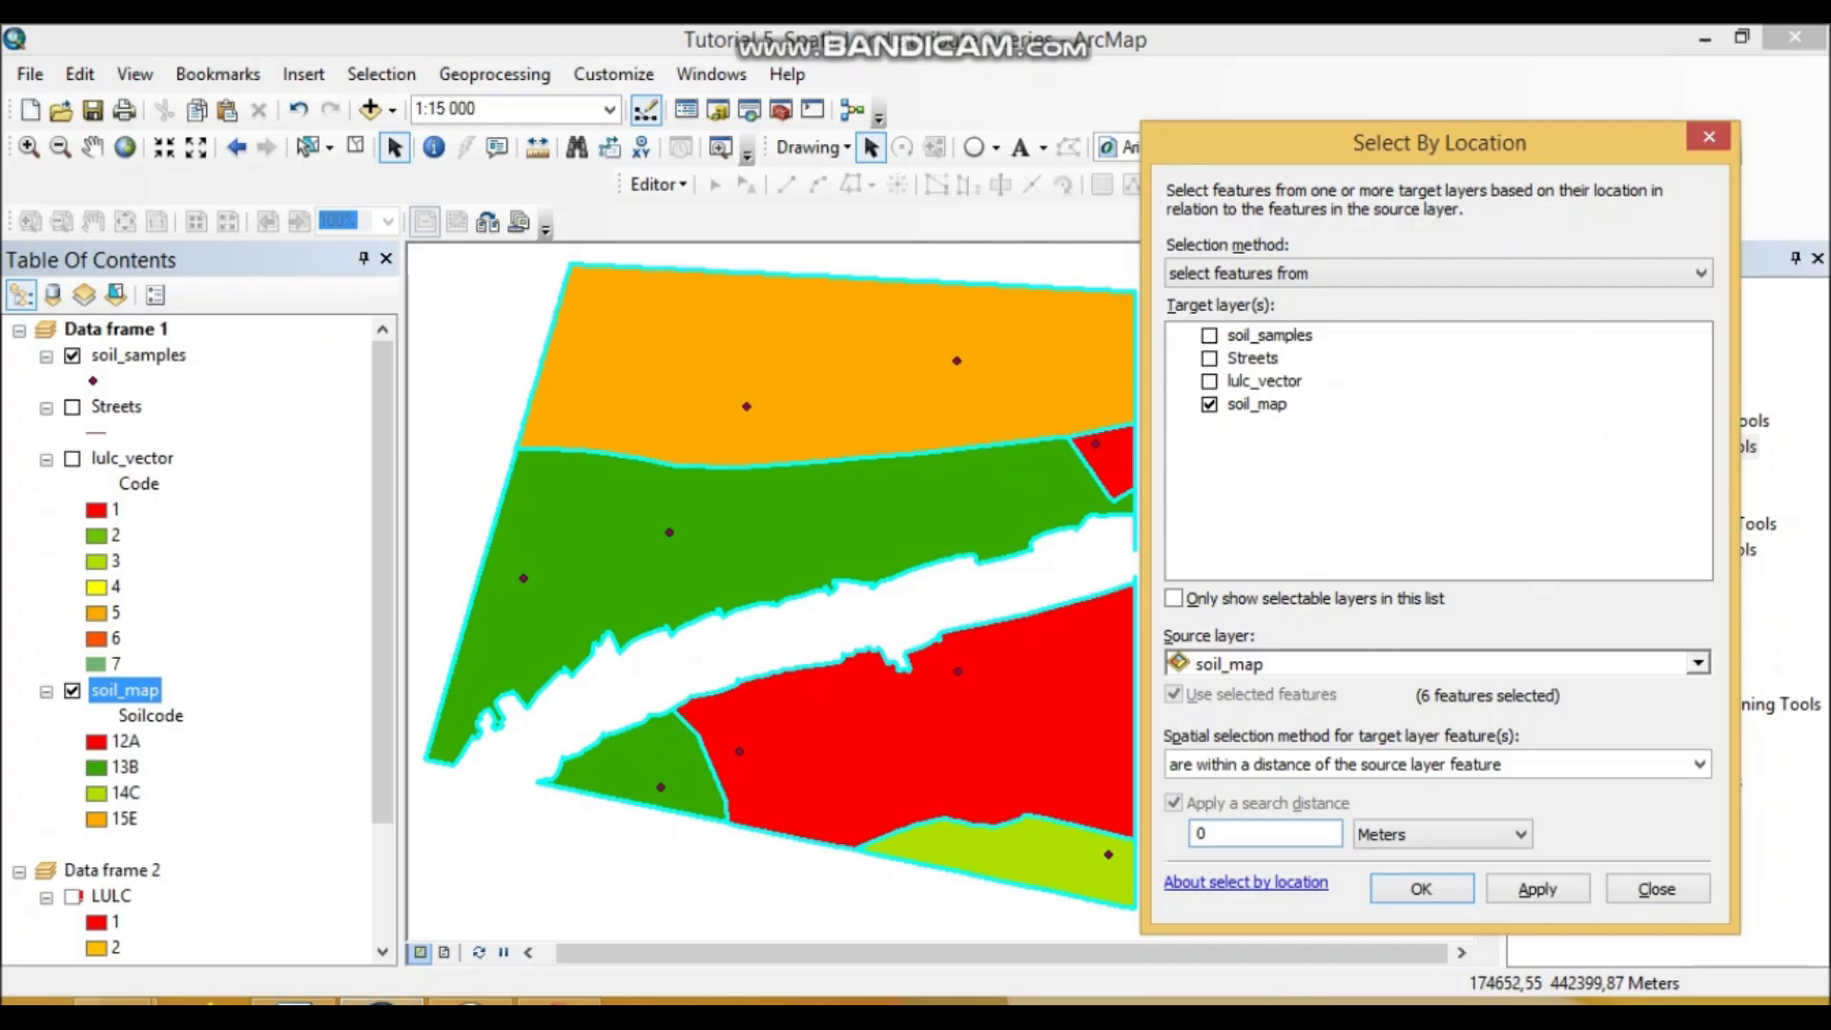
# Step: Clear the soil_map selection and reopen the Select By Location settings
pyautogui.click(1708, 137)
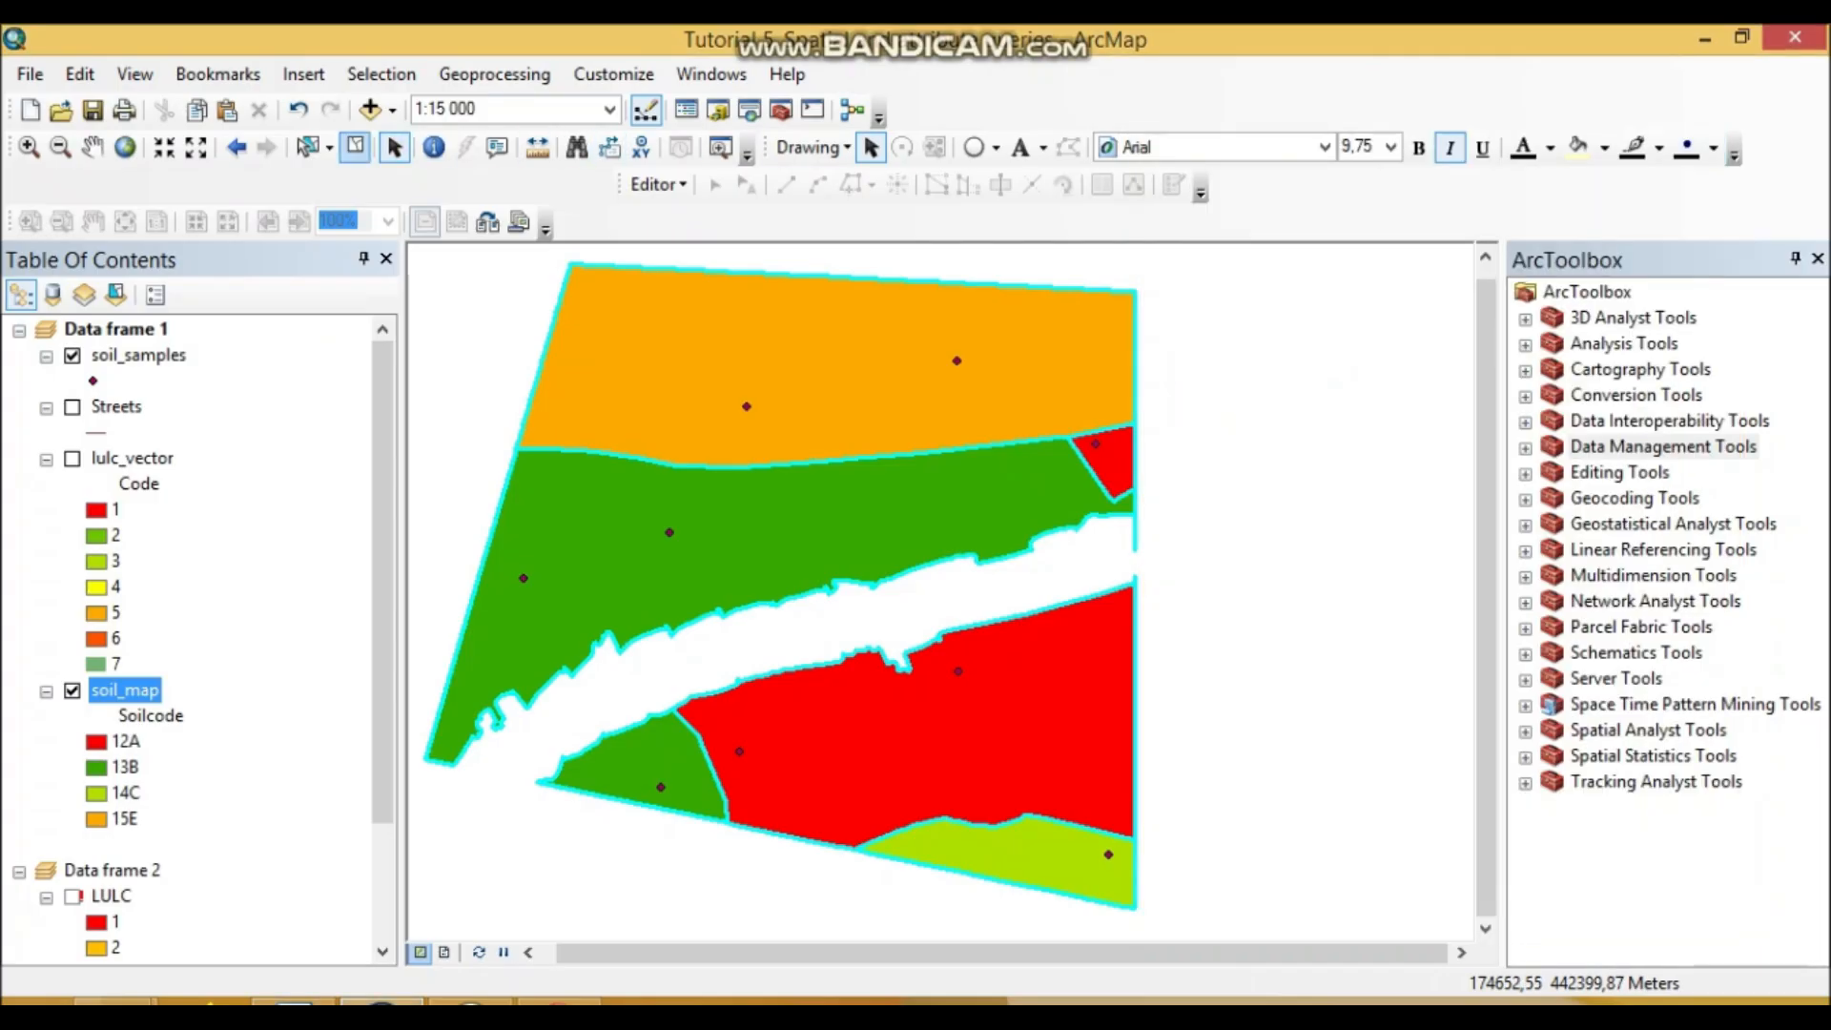
pyautogui.click(355, 146)
pyautogui.click(381, 73)
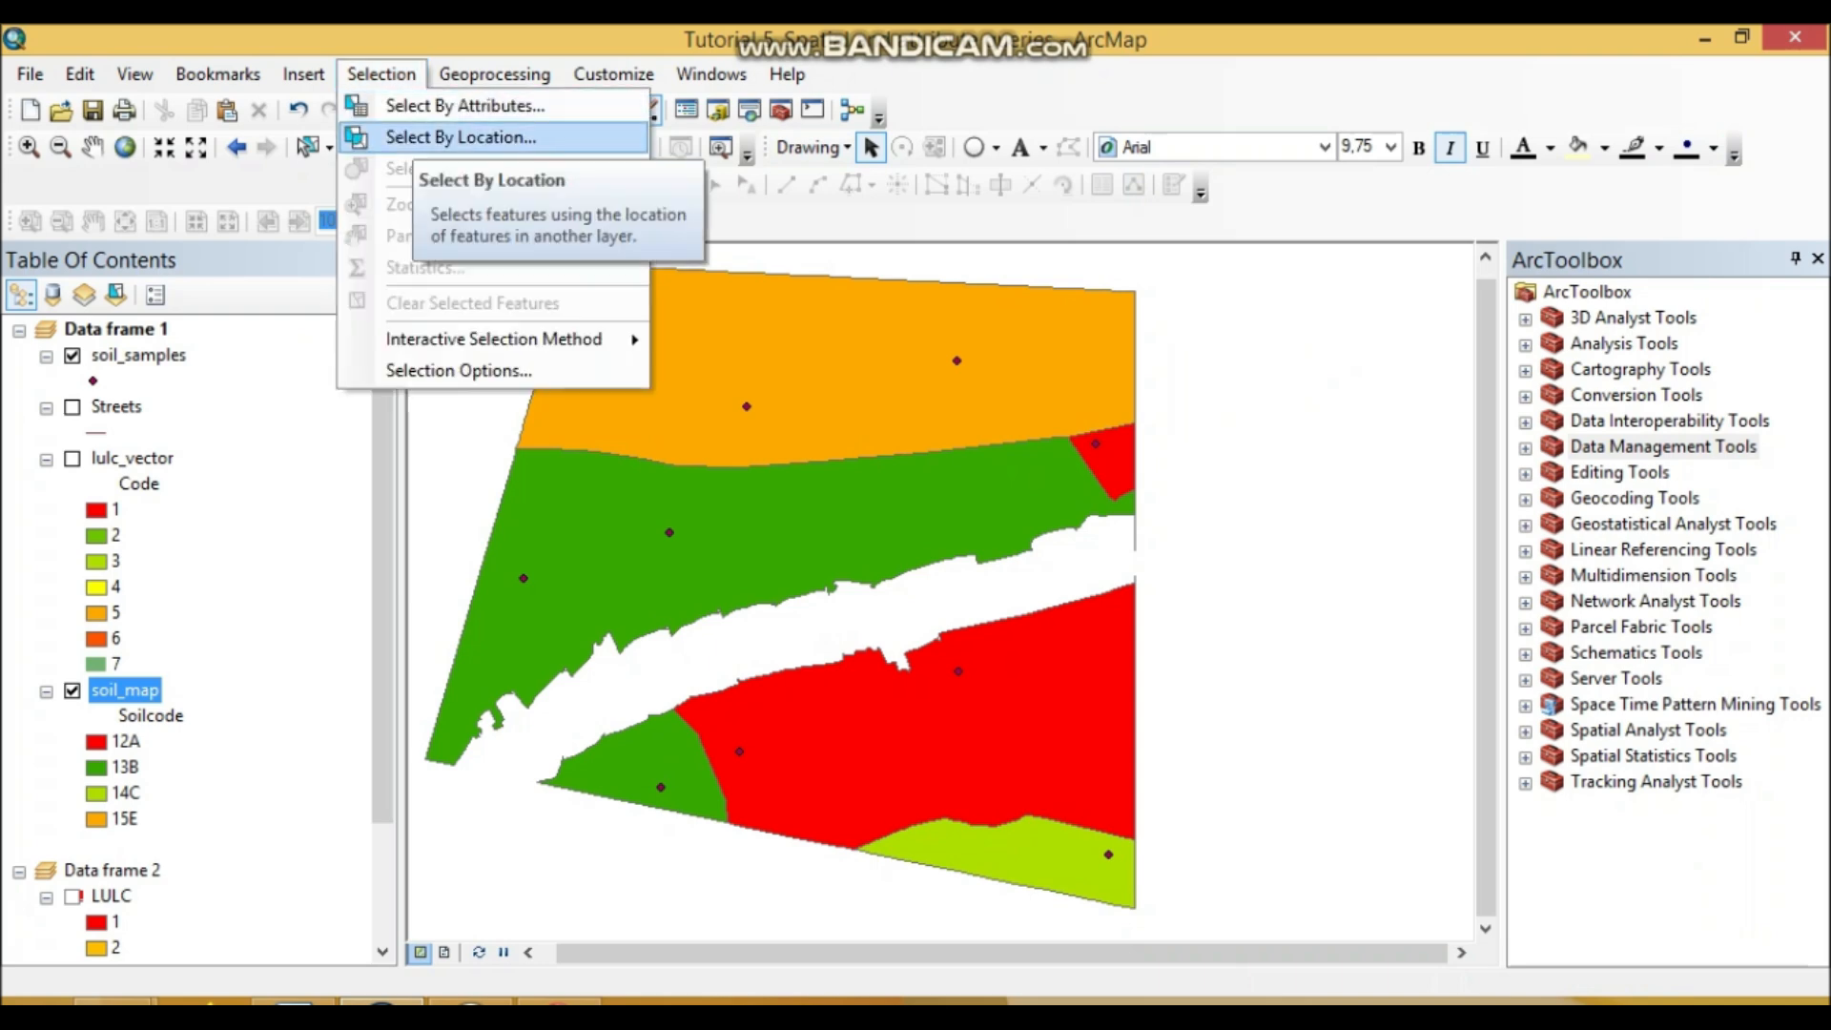
pyautogui.click(461, 138)
pyautogui.click(293, 1001)
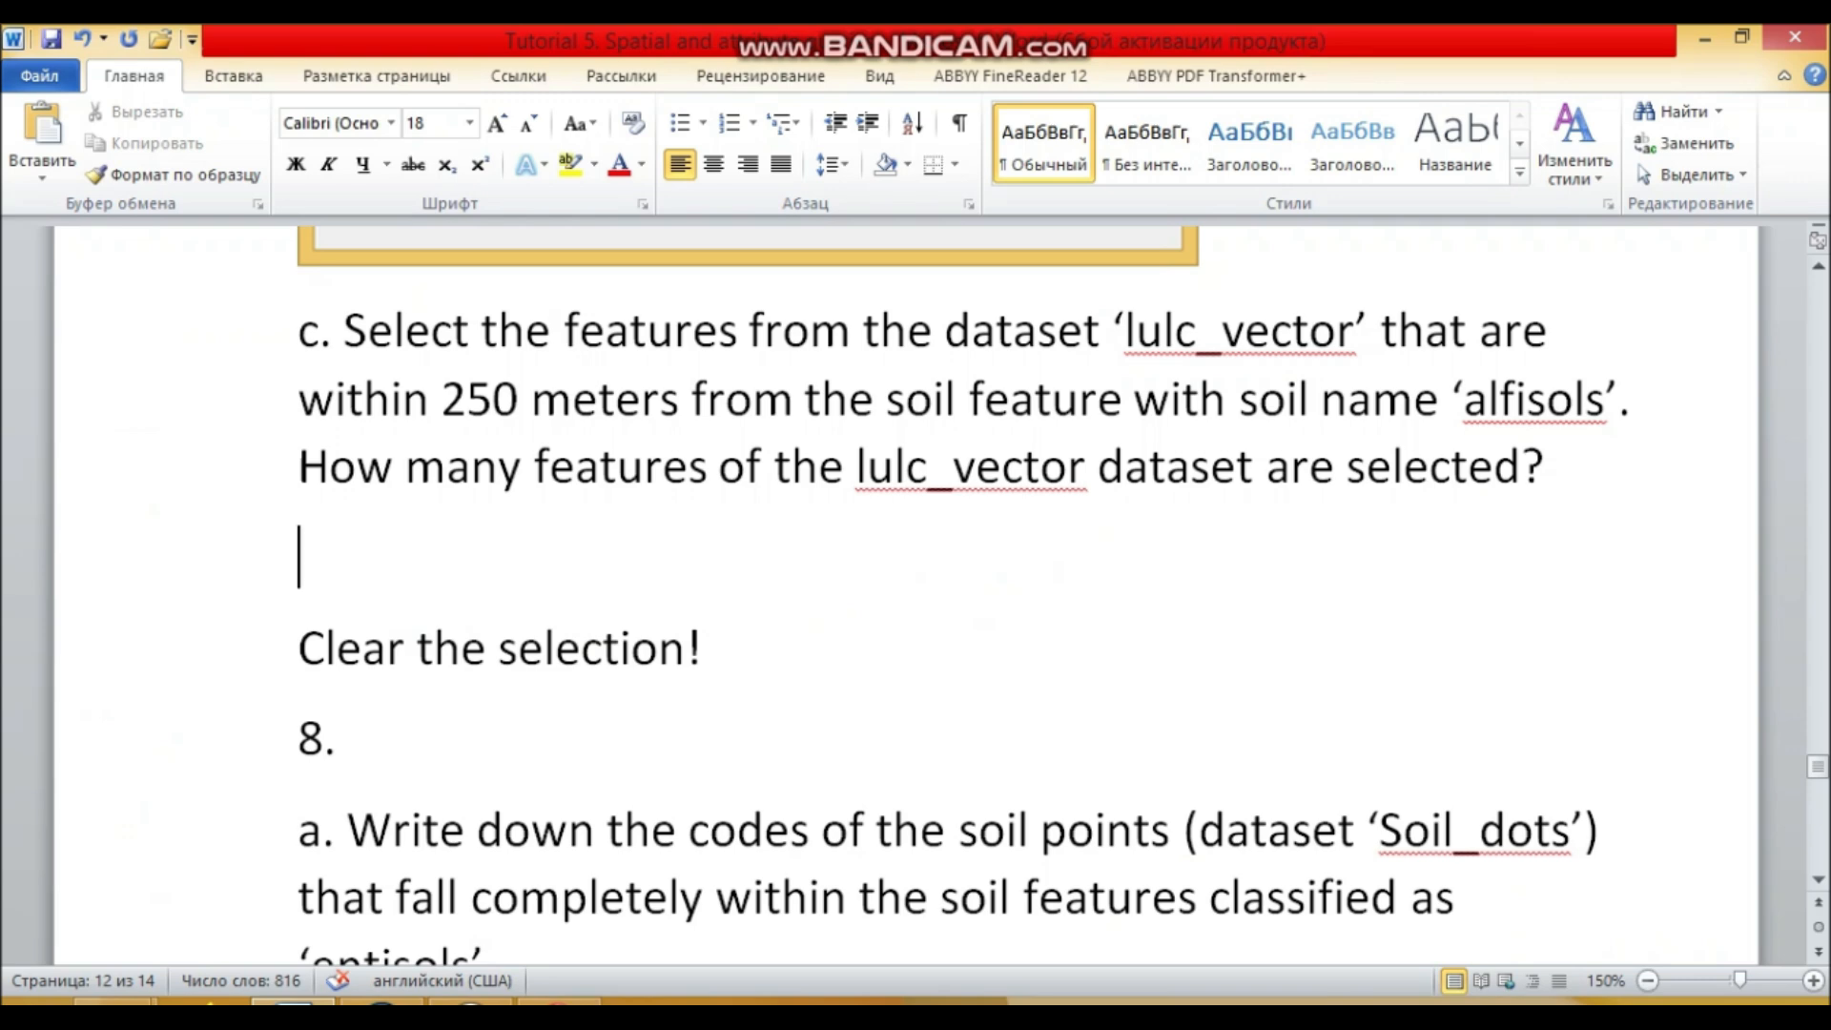
pyautogui.hotkey('alt', 'Tab')
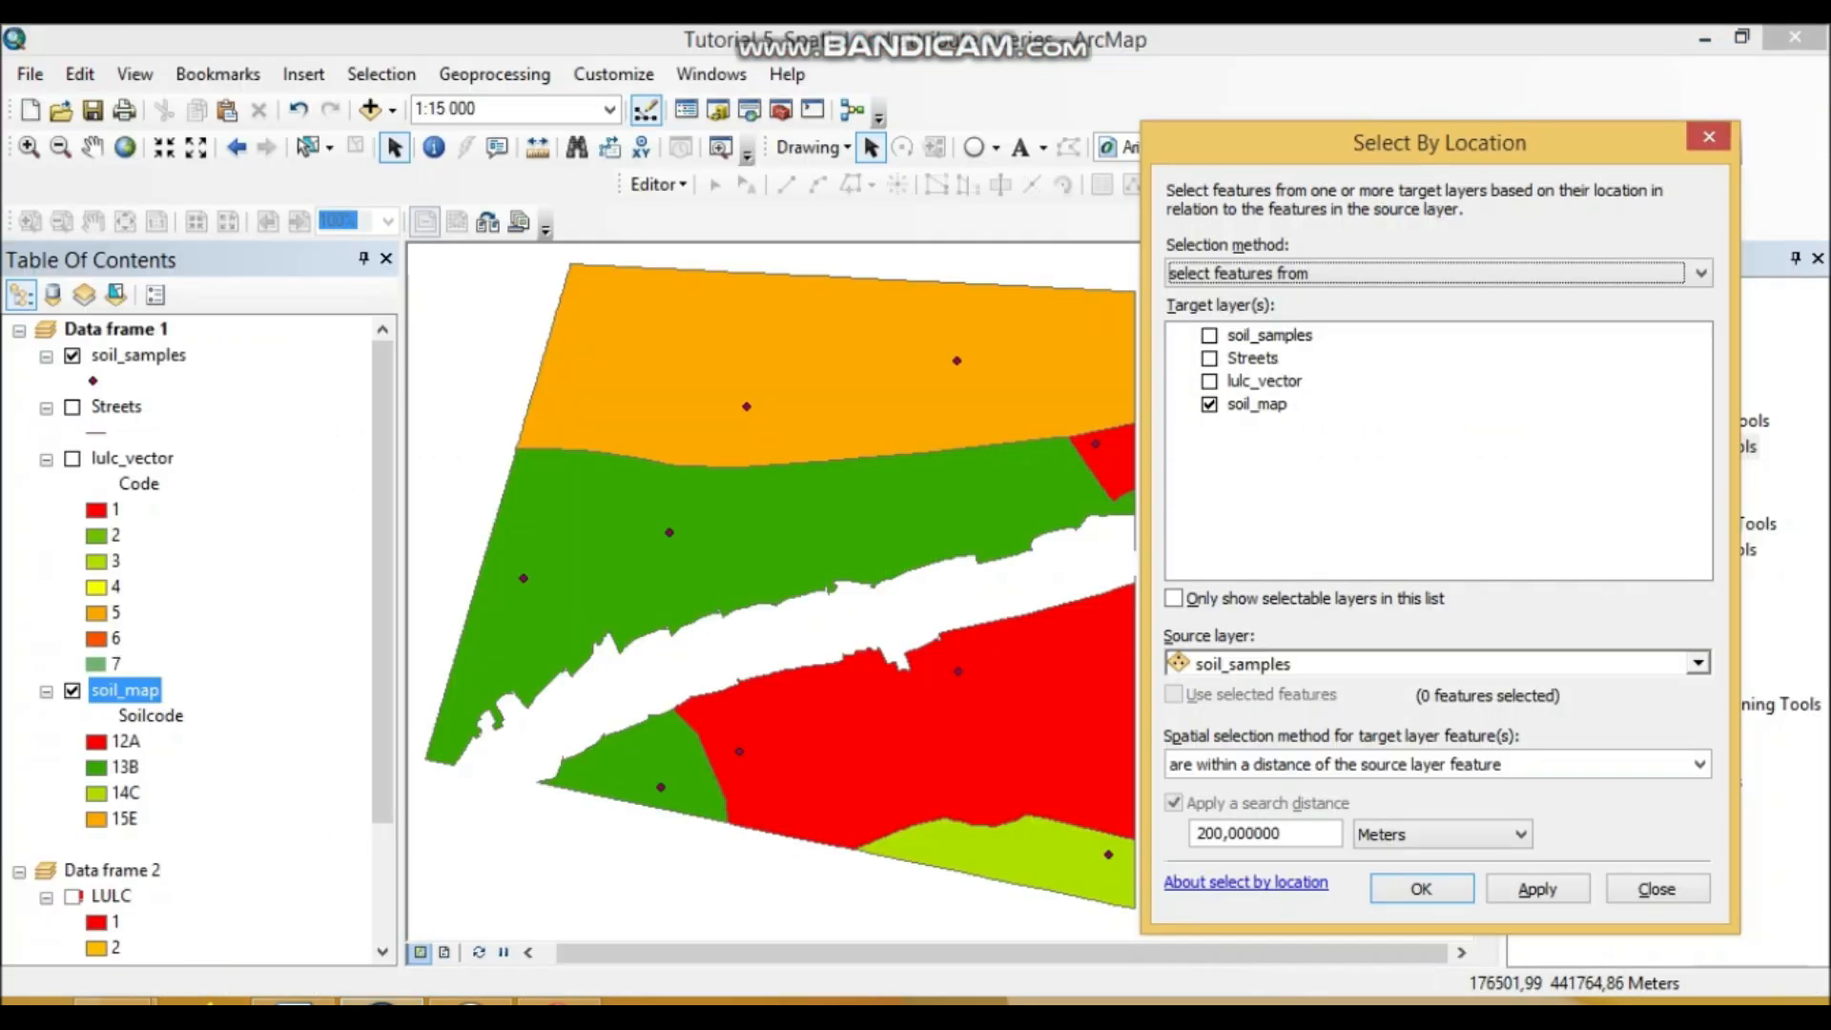
# Step: Target lulc_vector instead of soil_map, set the search distance to 250, and use soil_map as source
pyautogui.click(1210, 404)
pyautogui.click(1209, 380)
pyautogui.click(1269, 335)
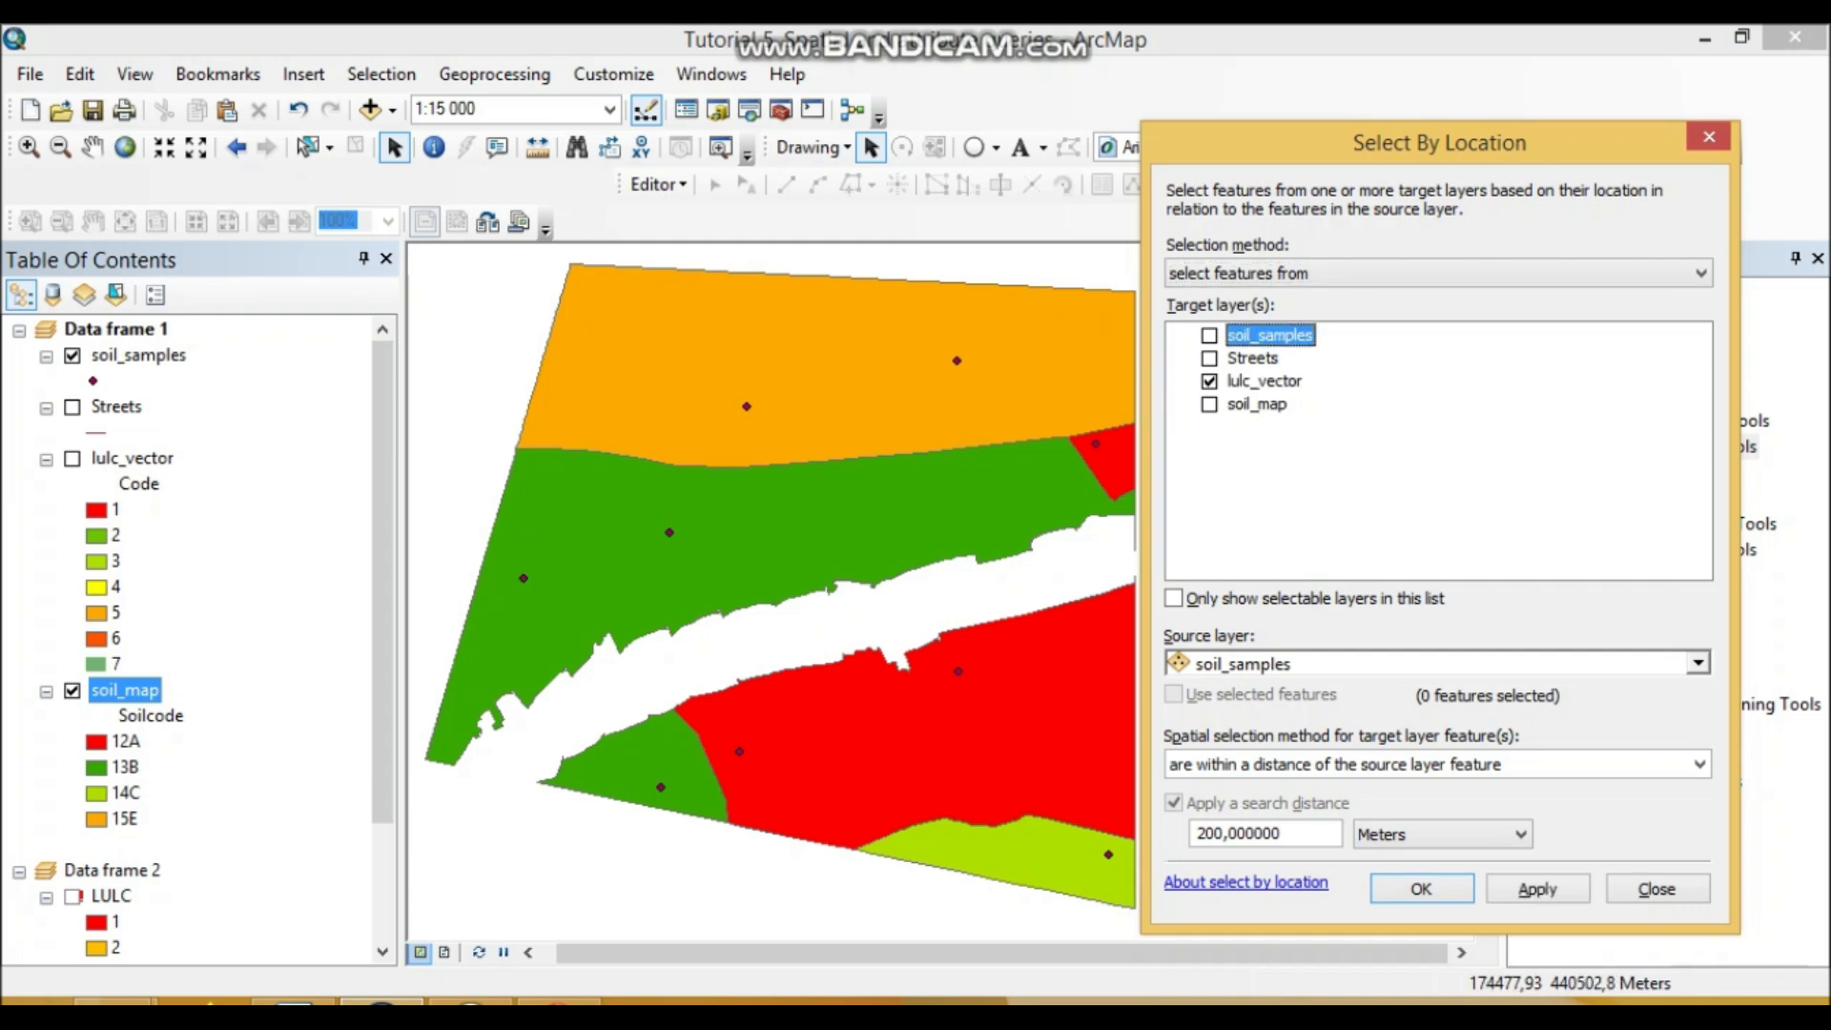
pyautogui.hotkey('alt', 'Tab')
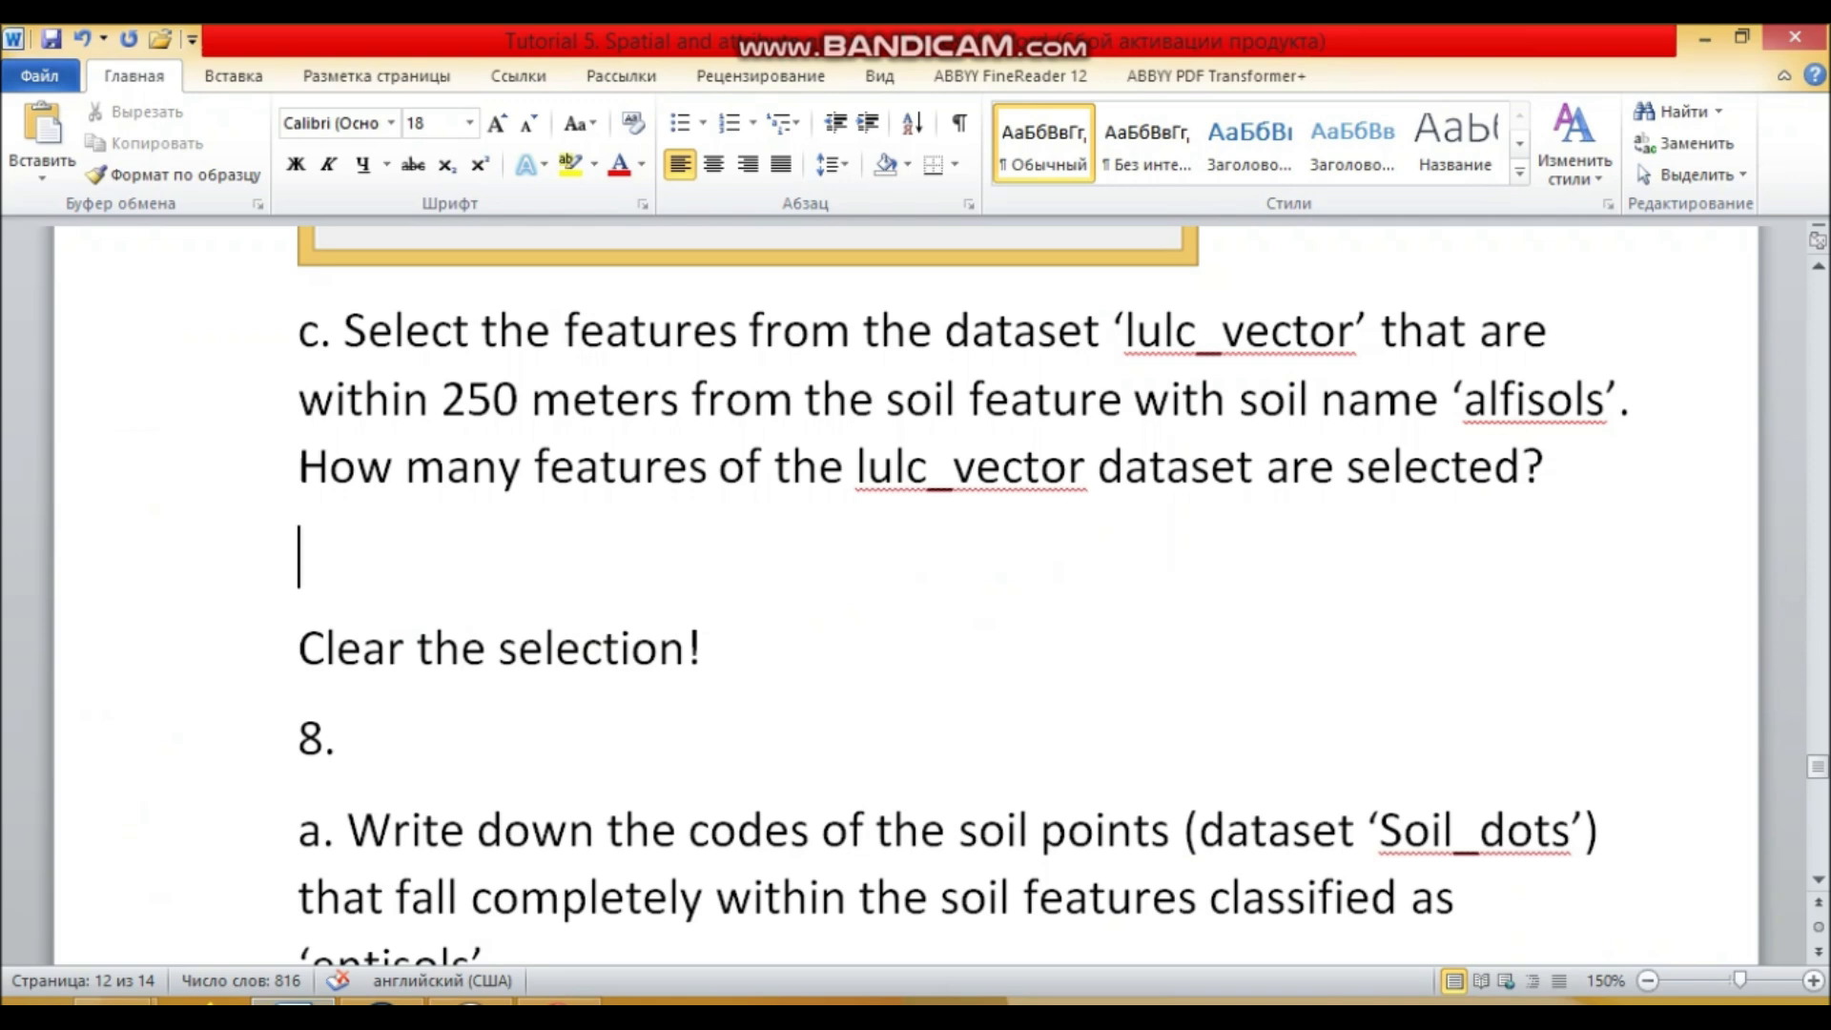
pyautogui.hotkey('alt', 'Tab')
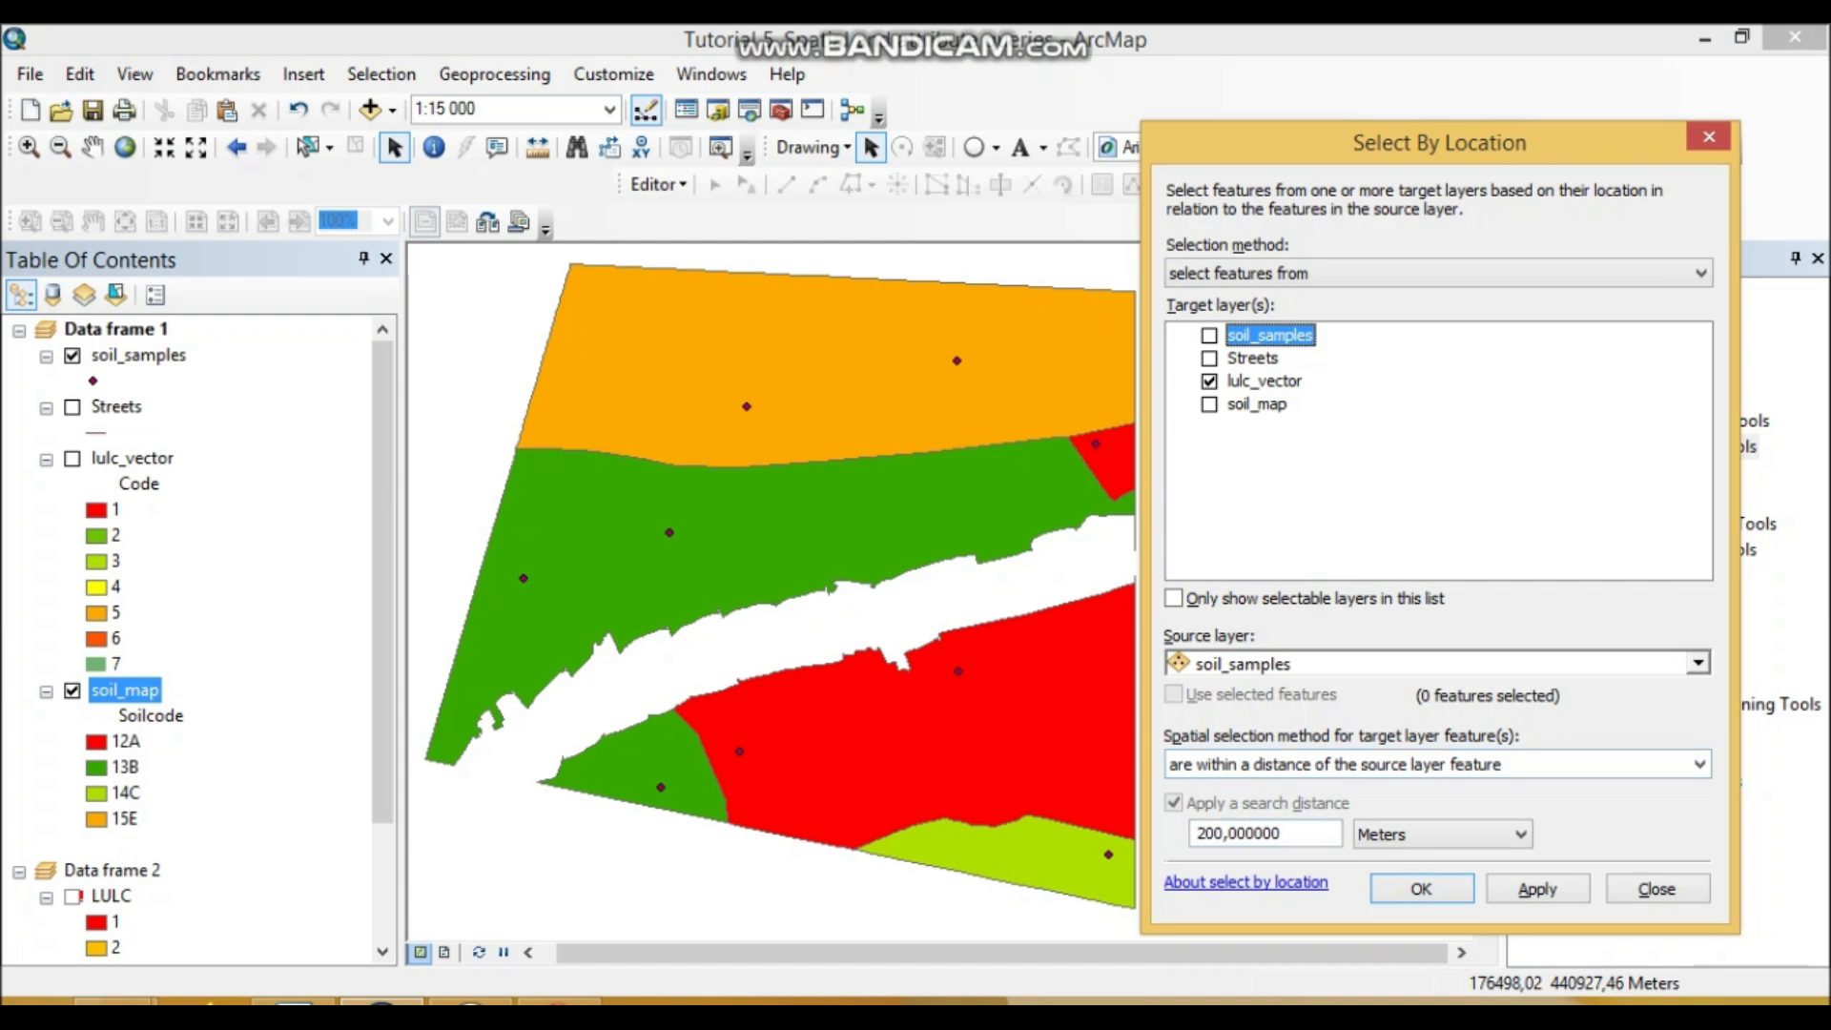
pyautogui.moveTo(1295, 834); pyautogui.dragTo(1193, 842)
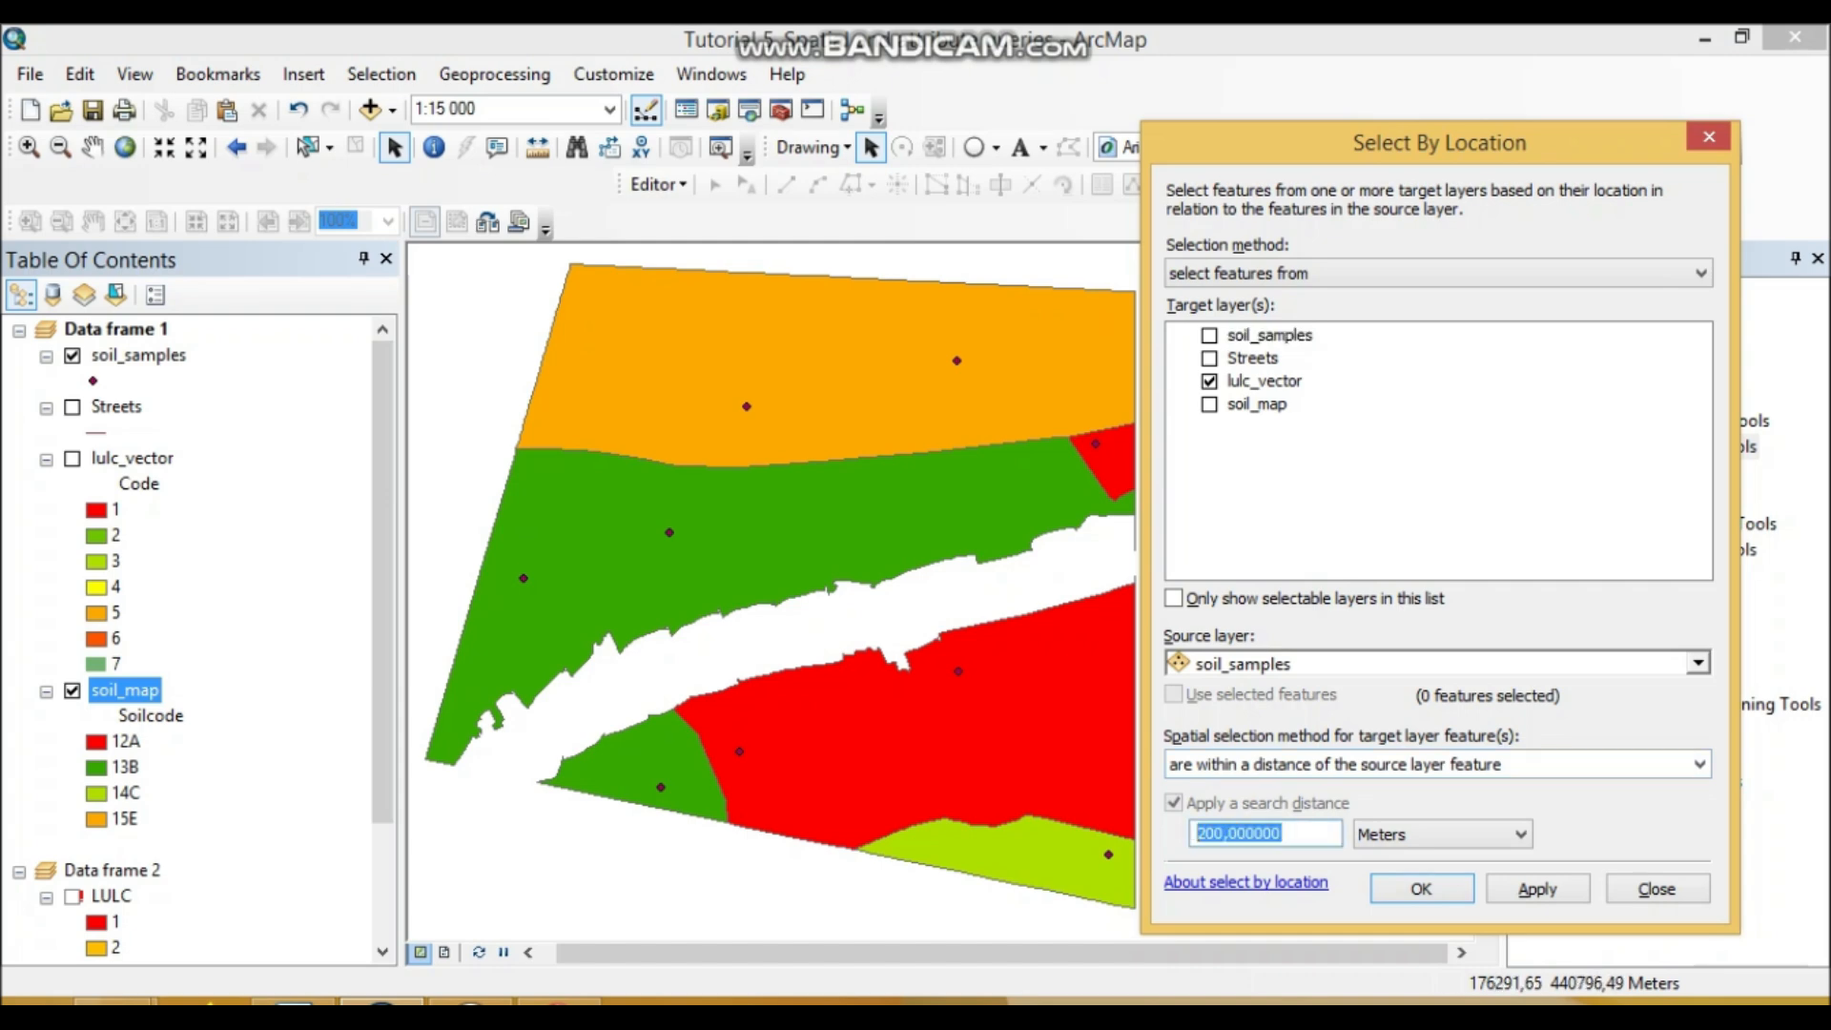
pyautogui.write('250')
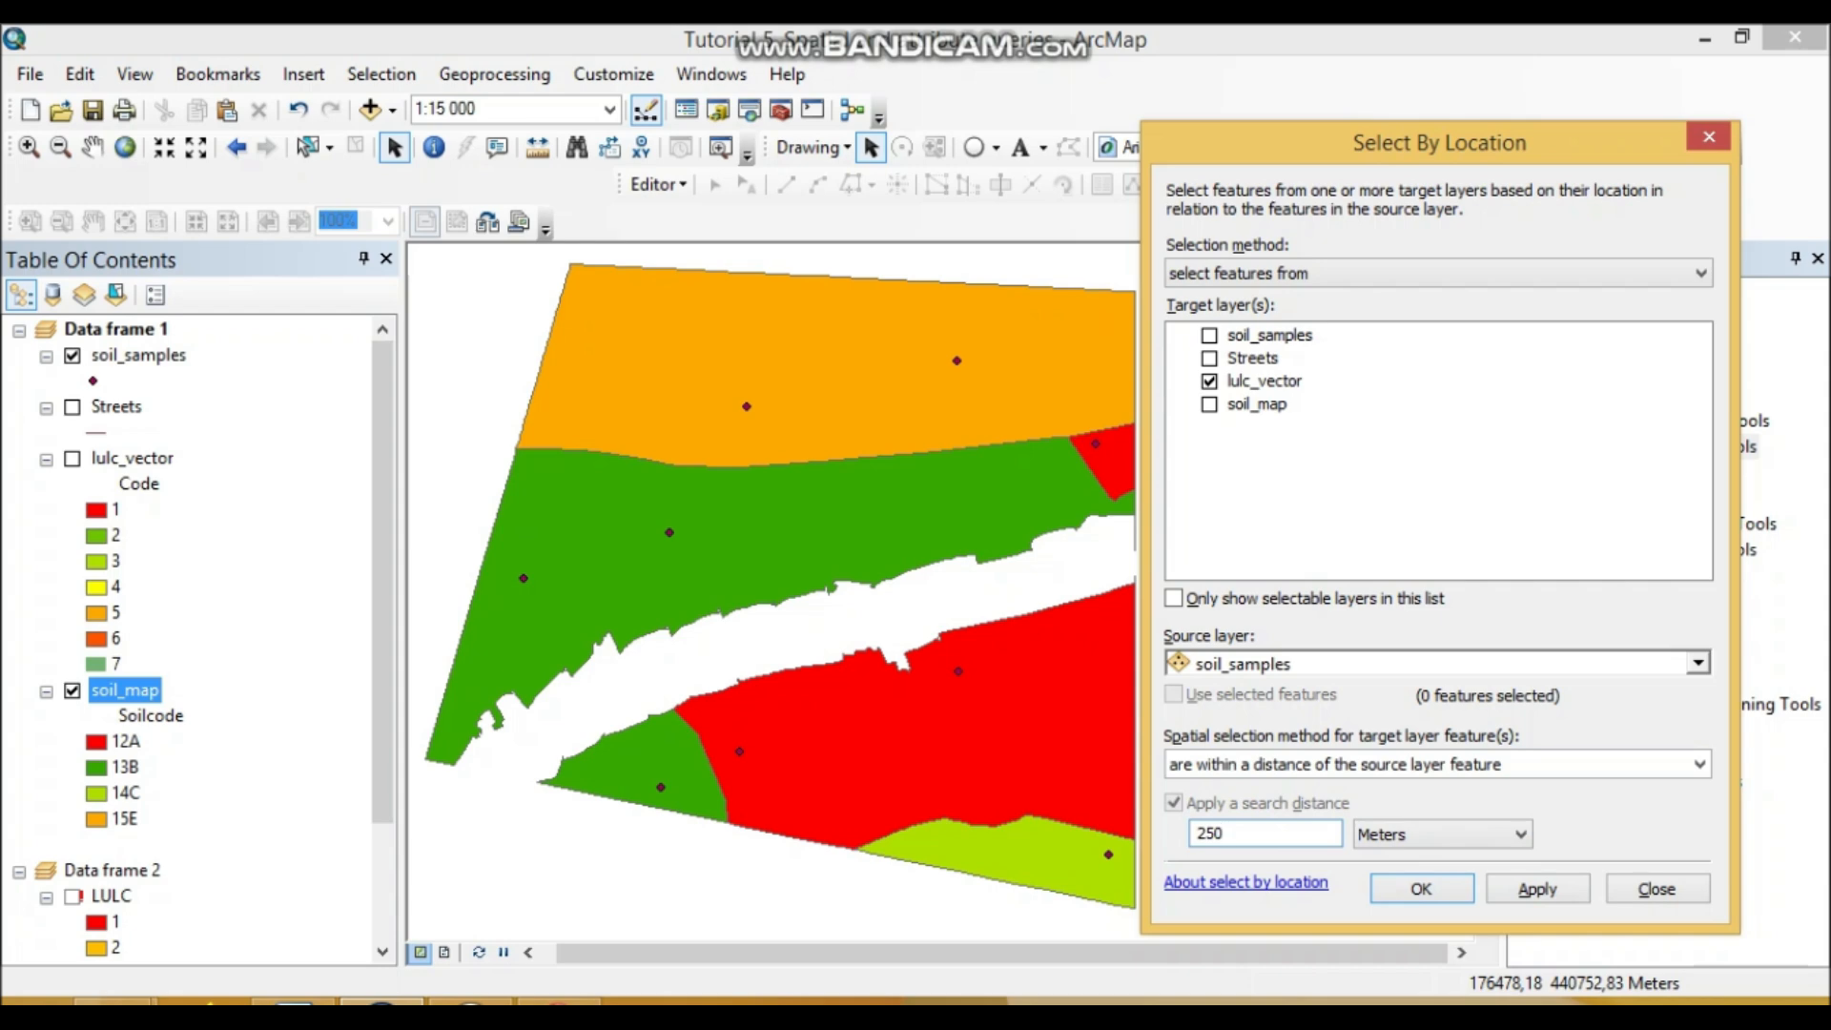
pyautogui.click(1698, 662)
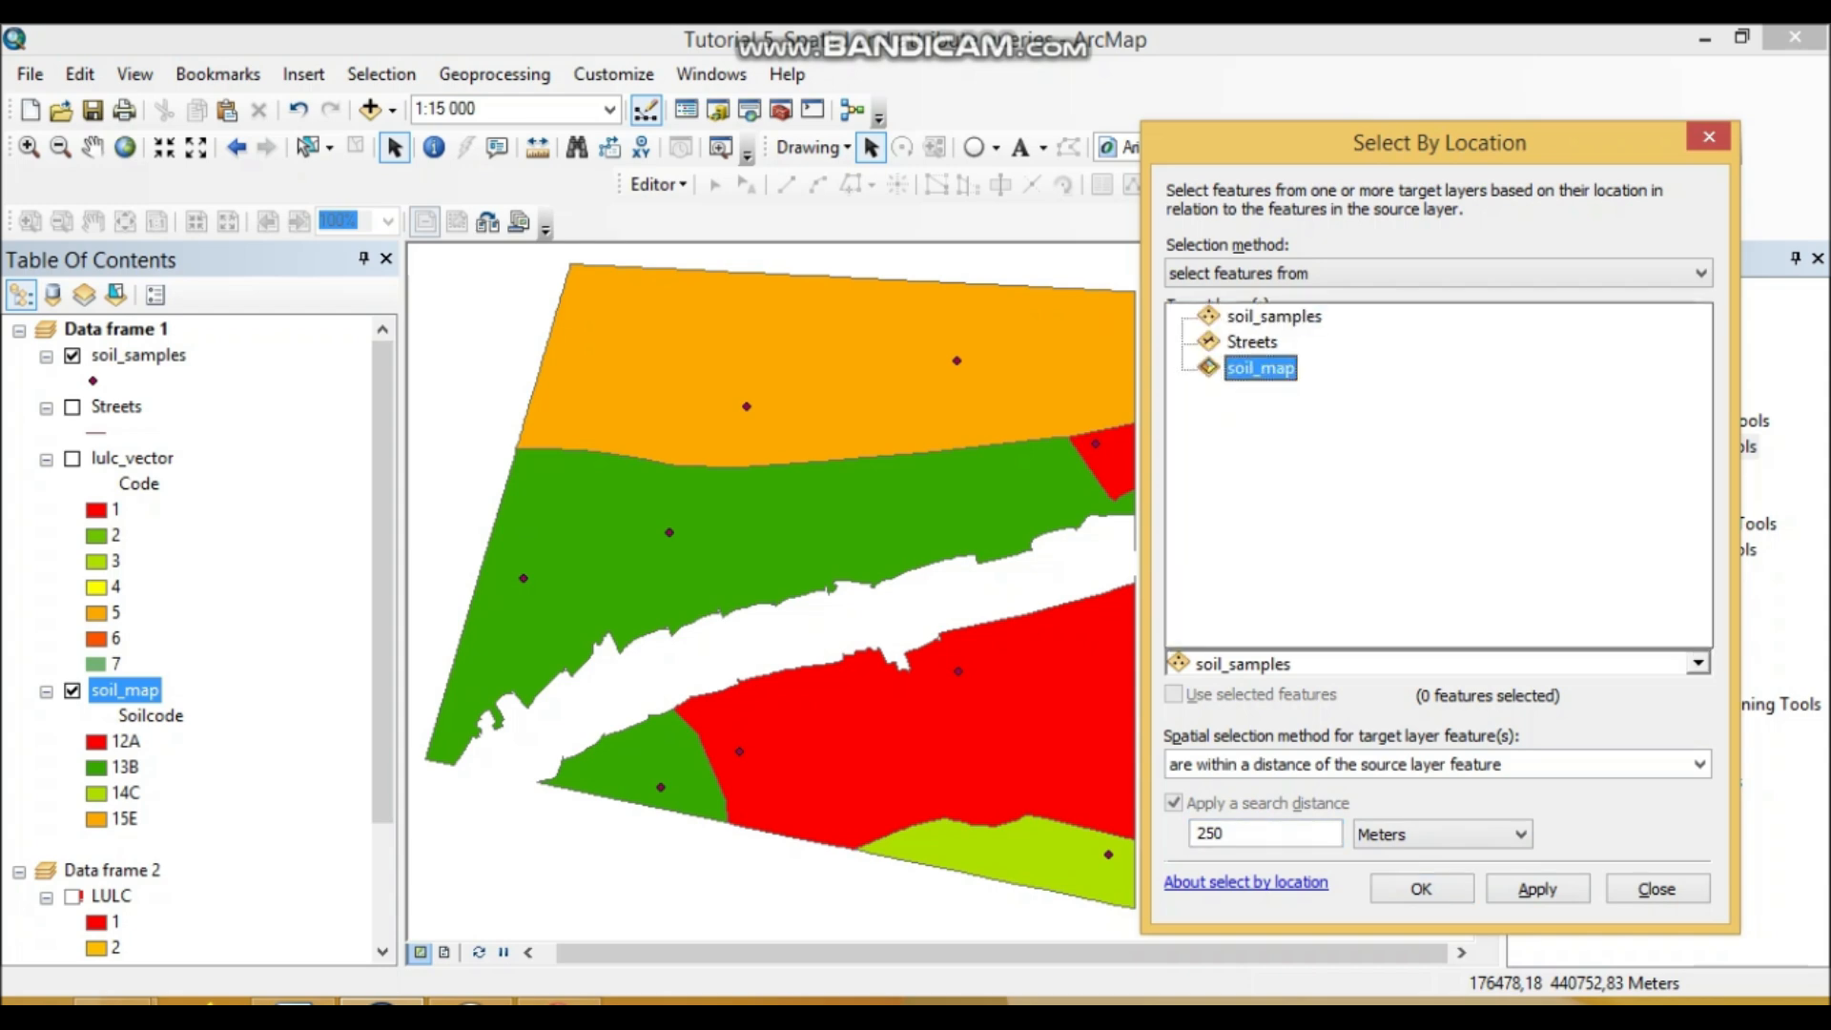
pyautogui.click(1259, 368)
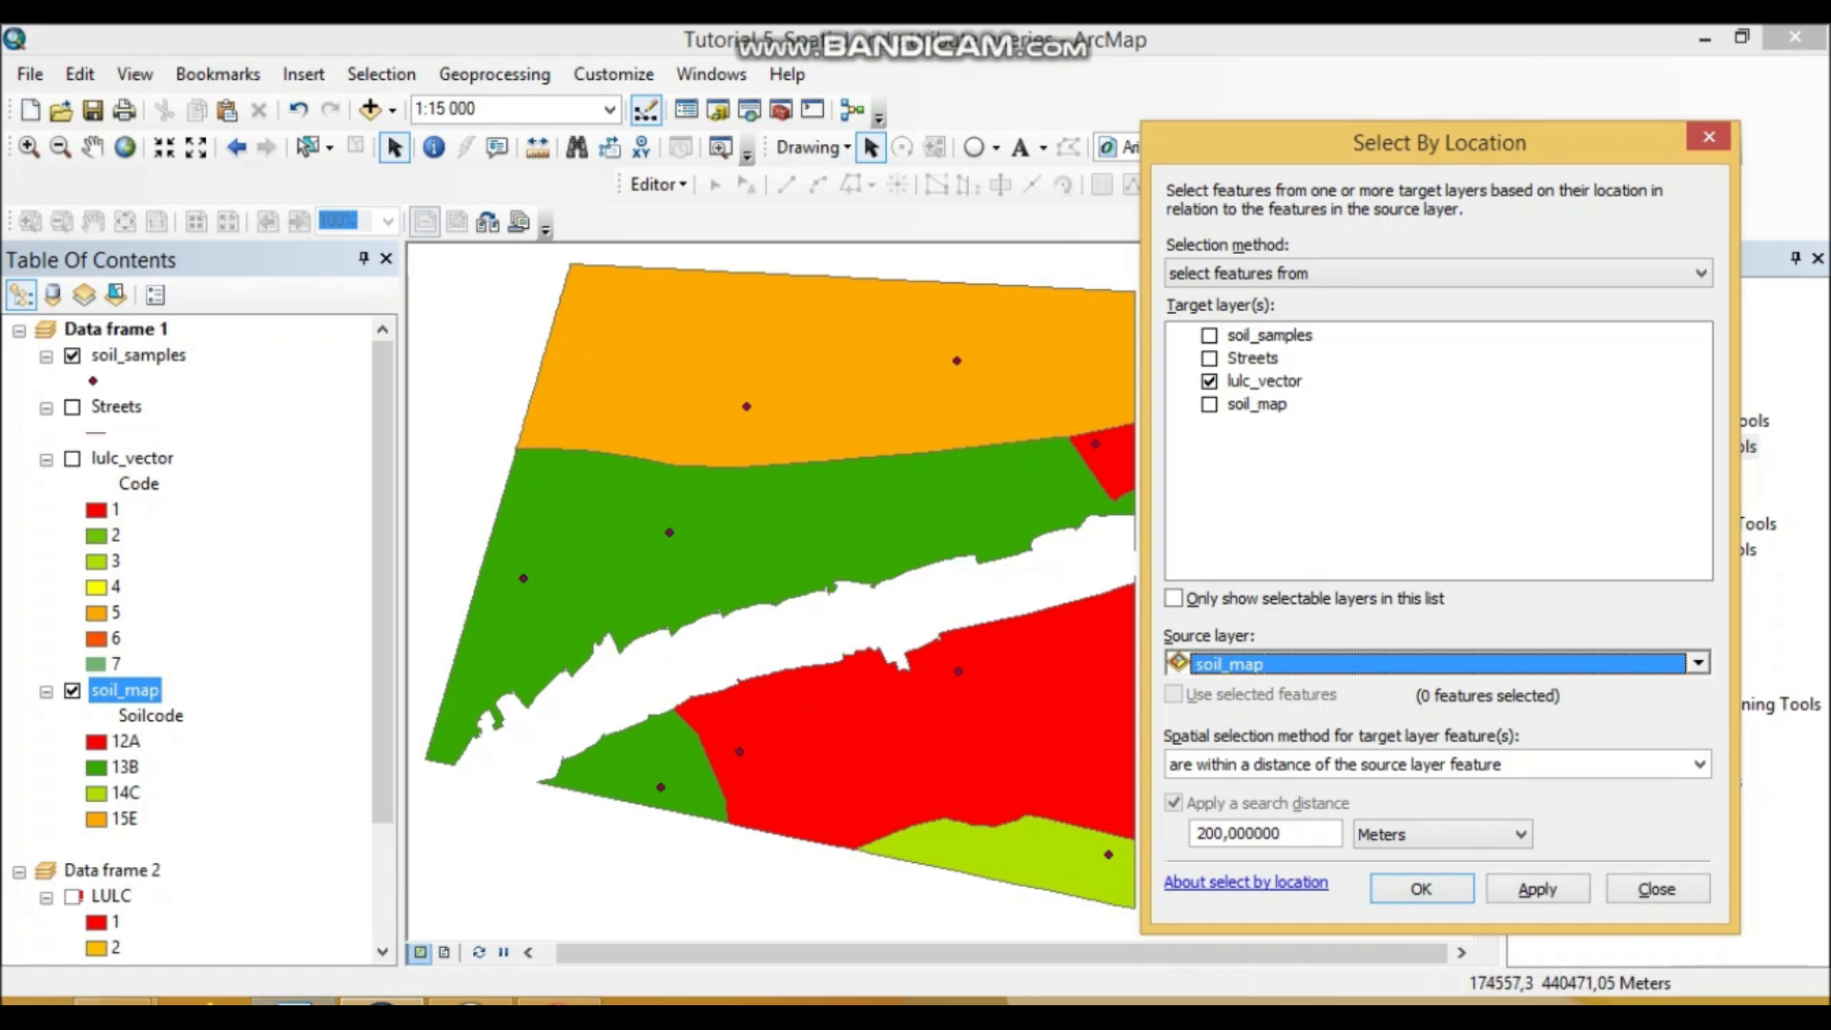
pyautogui.hotkey('alt', 'Tab')
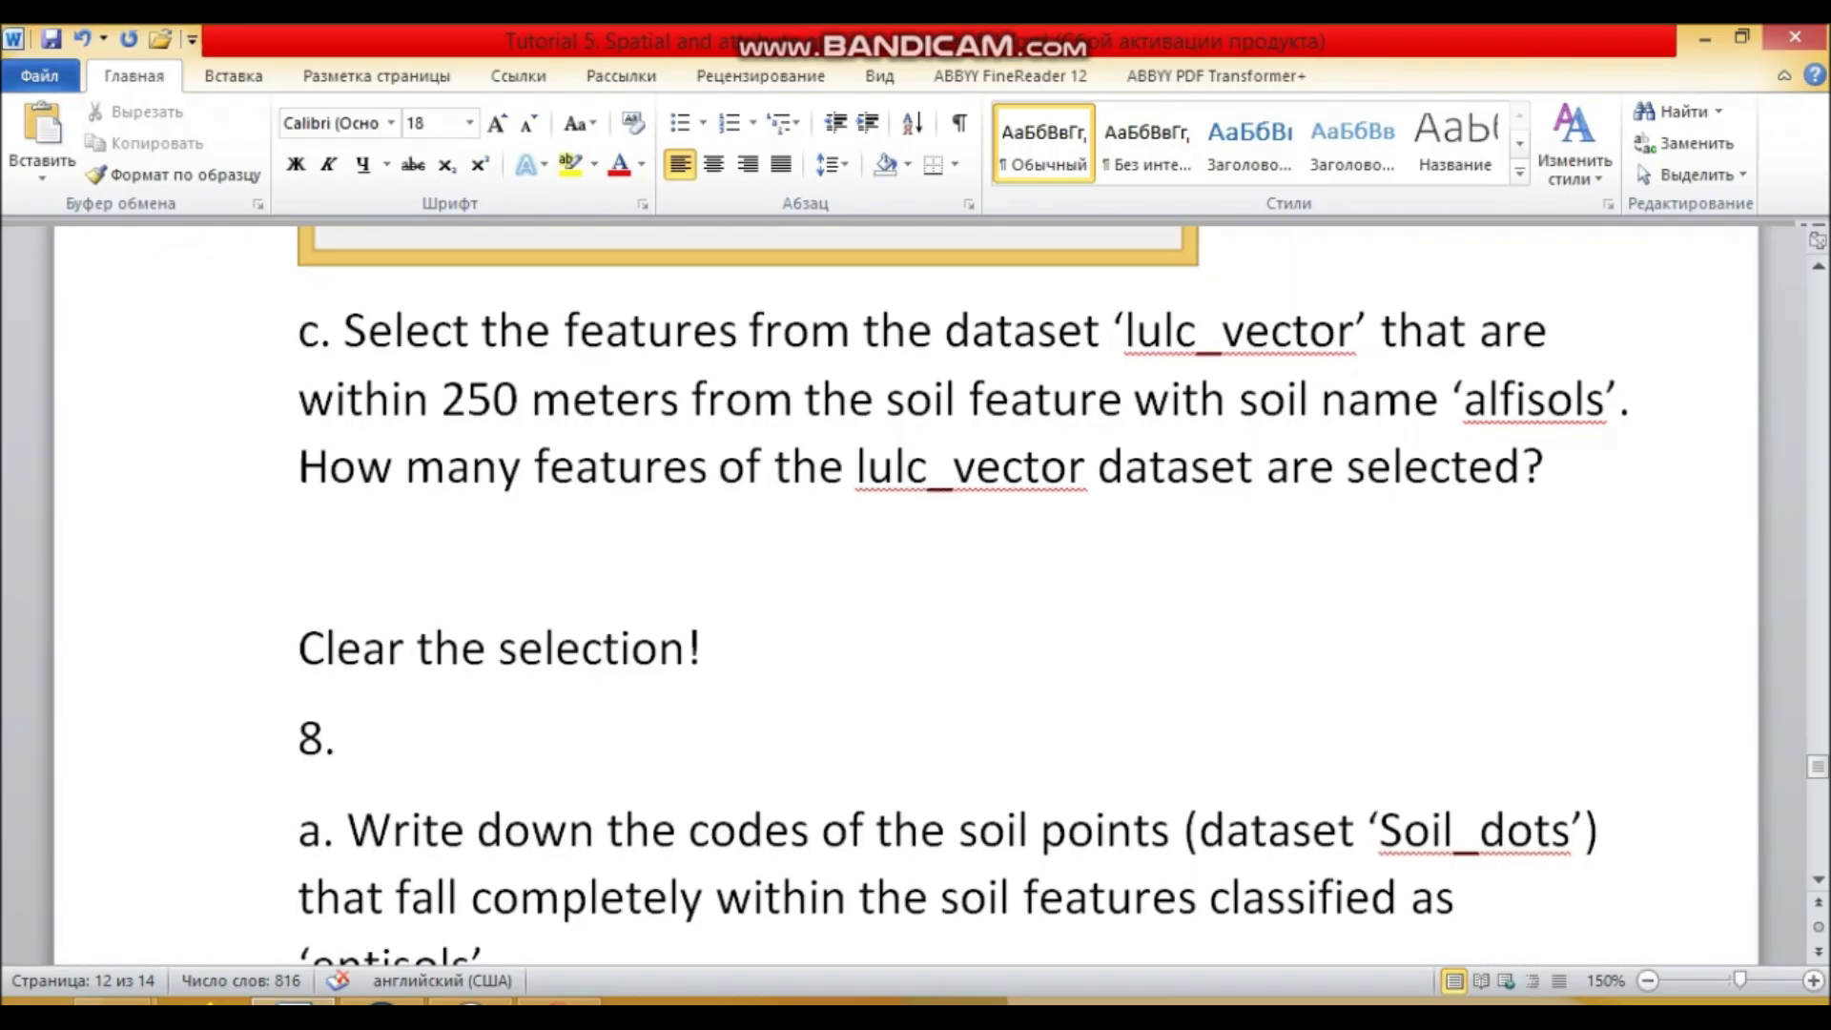
pyautogui.hotkey('alt', 'Tab')
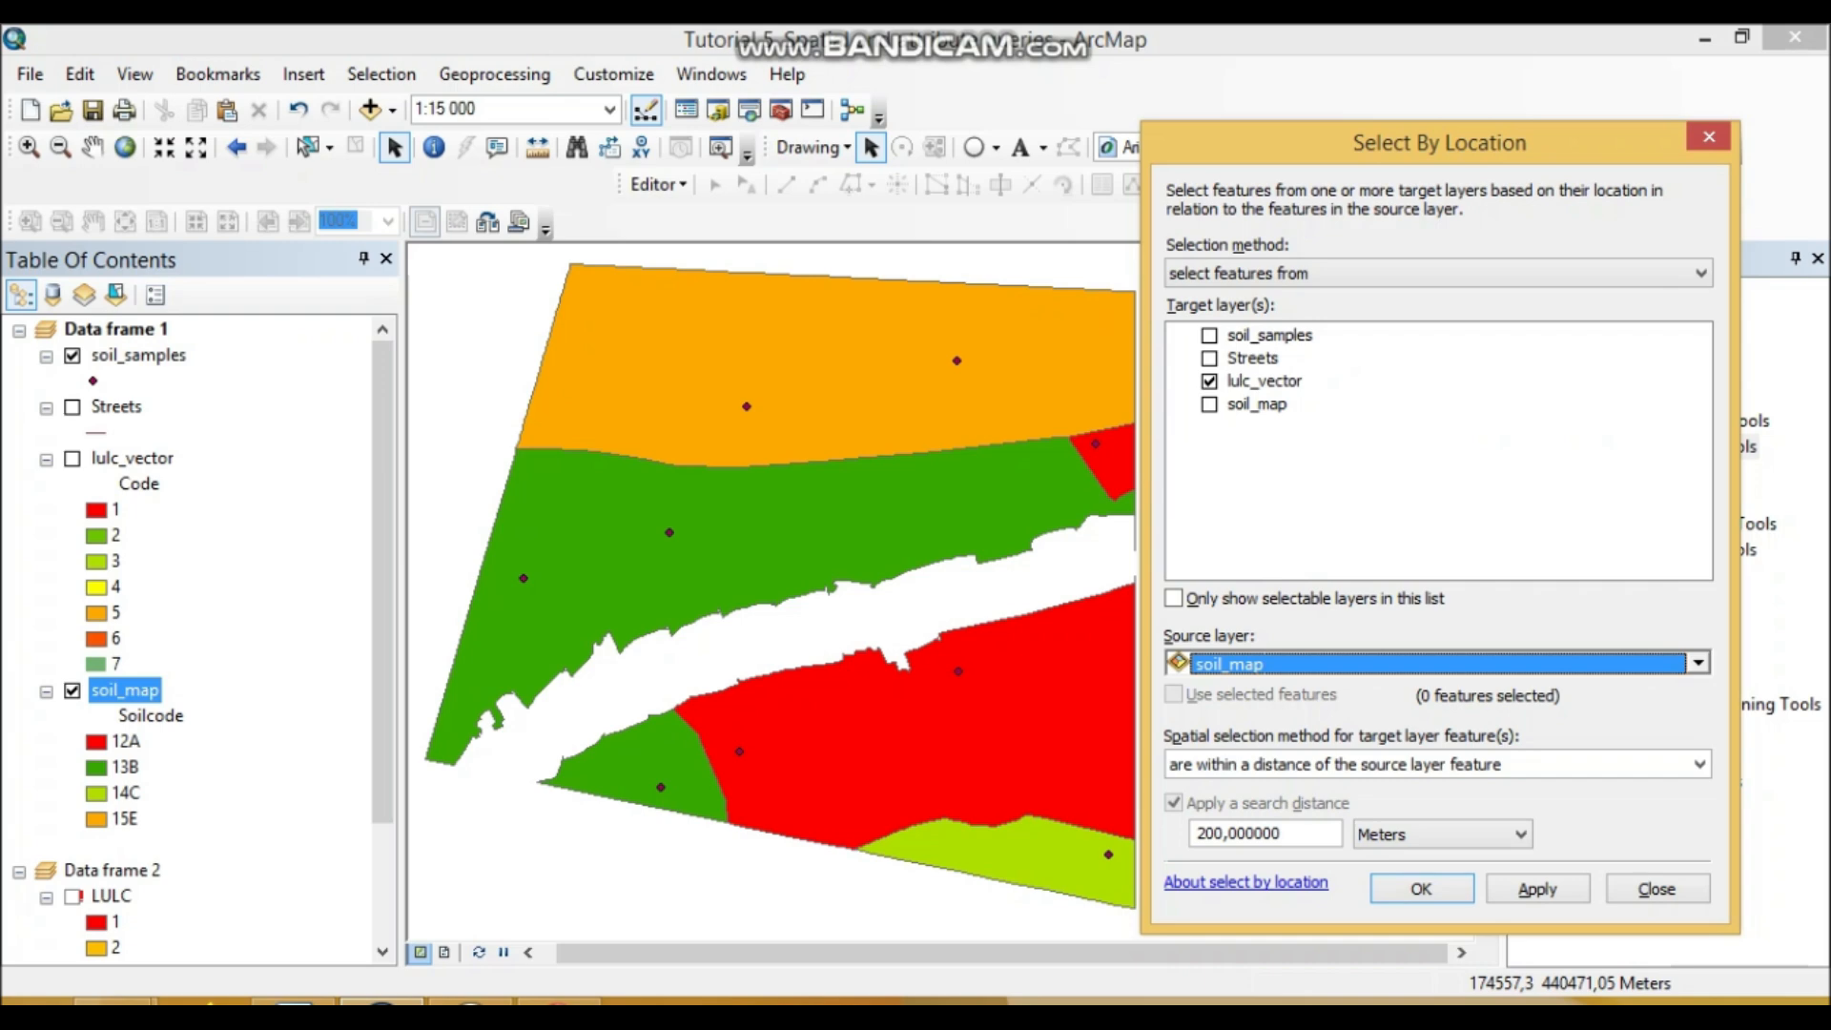
# Step: Select only the alfisols row (FID 0) in soil_map's attribute table, then close the table
pyautogui.rightClick(125, 690)
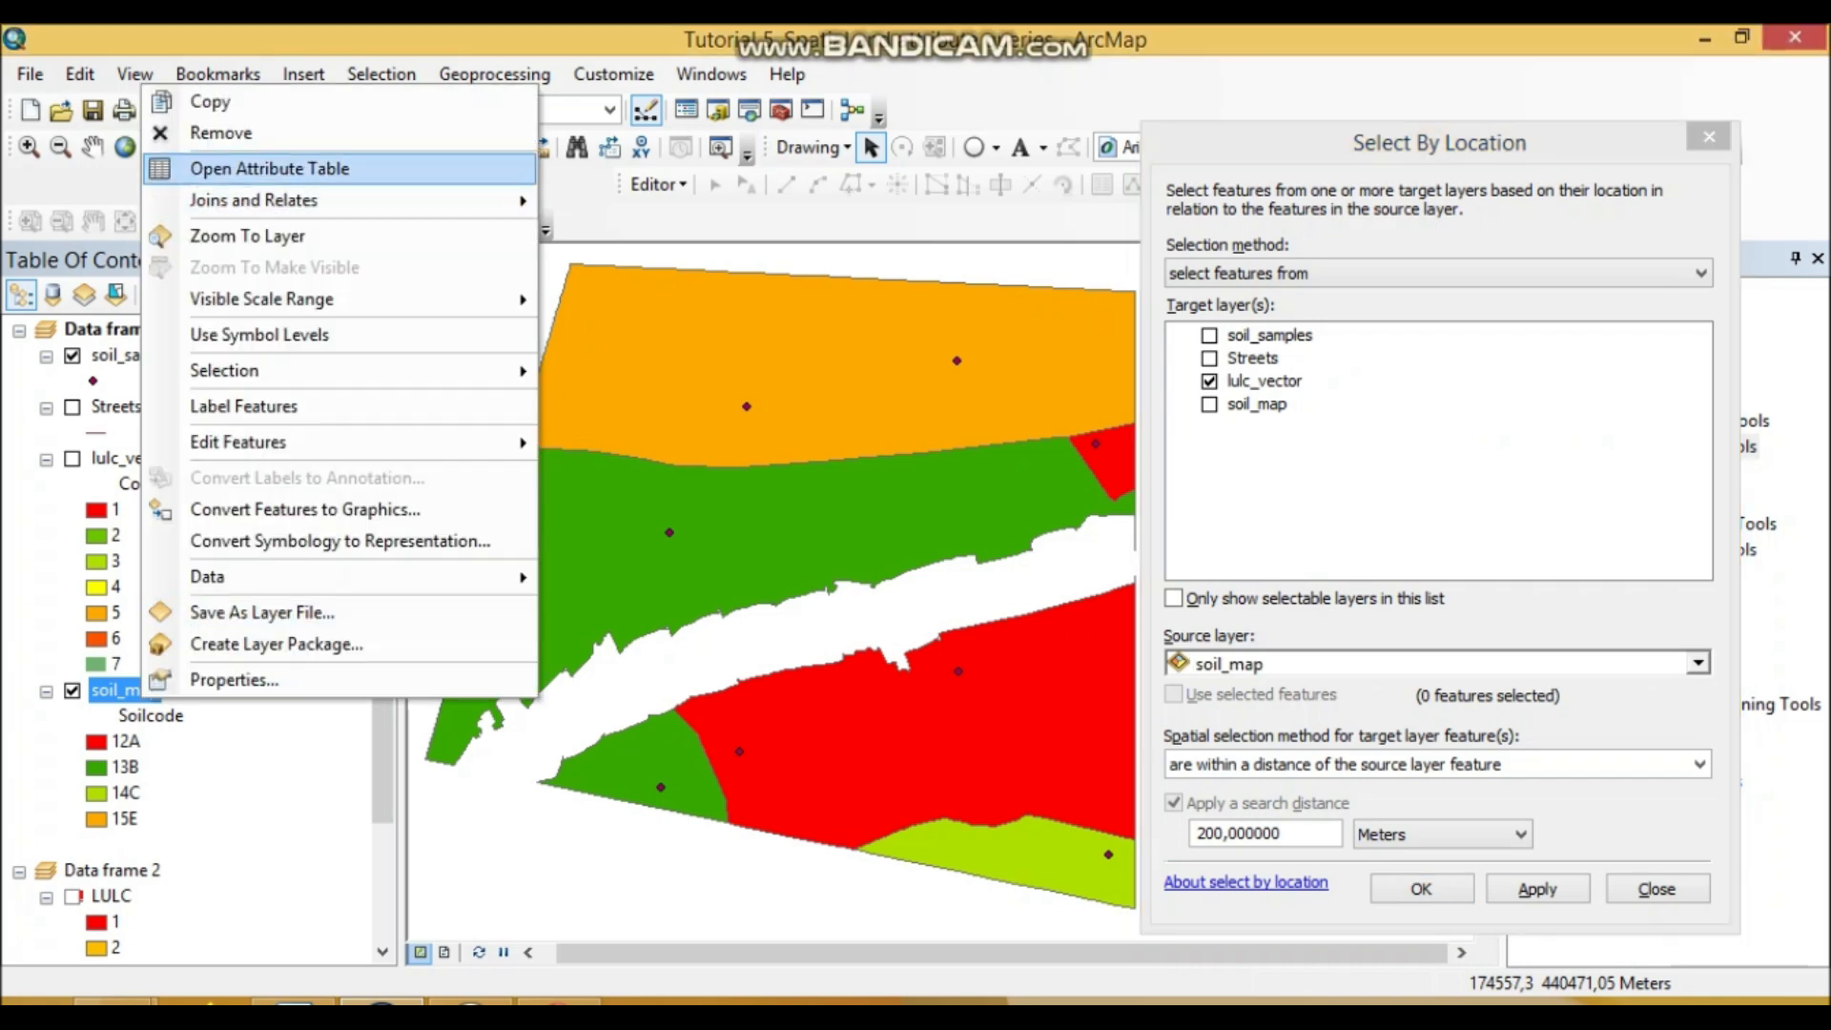
pyautogui.click(277, 167)
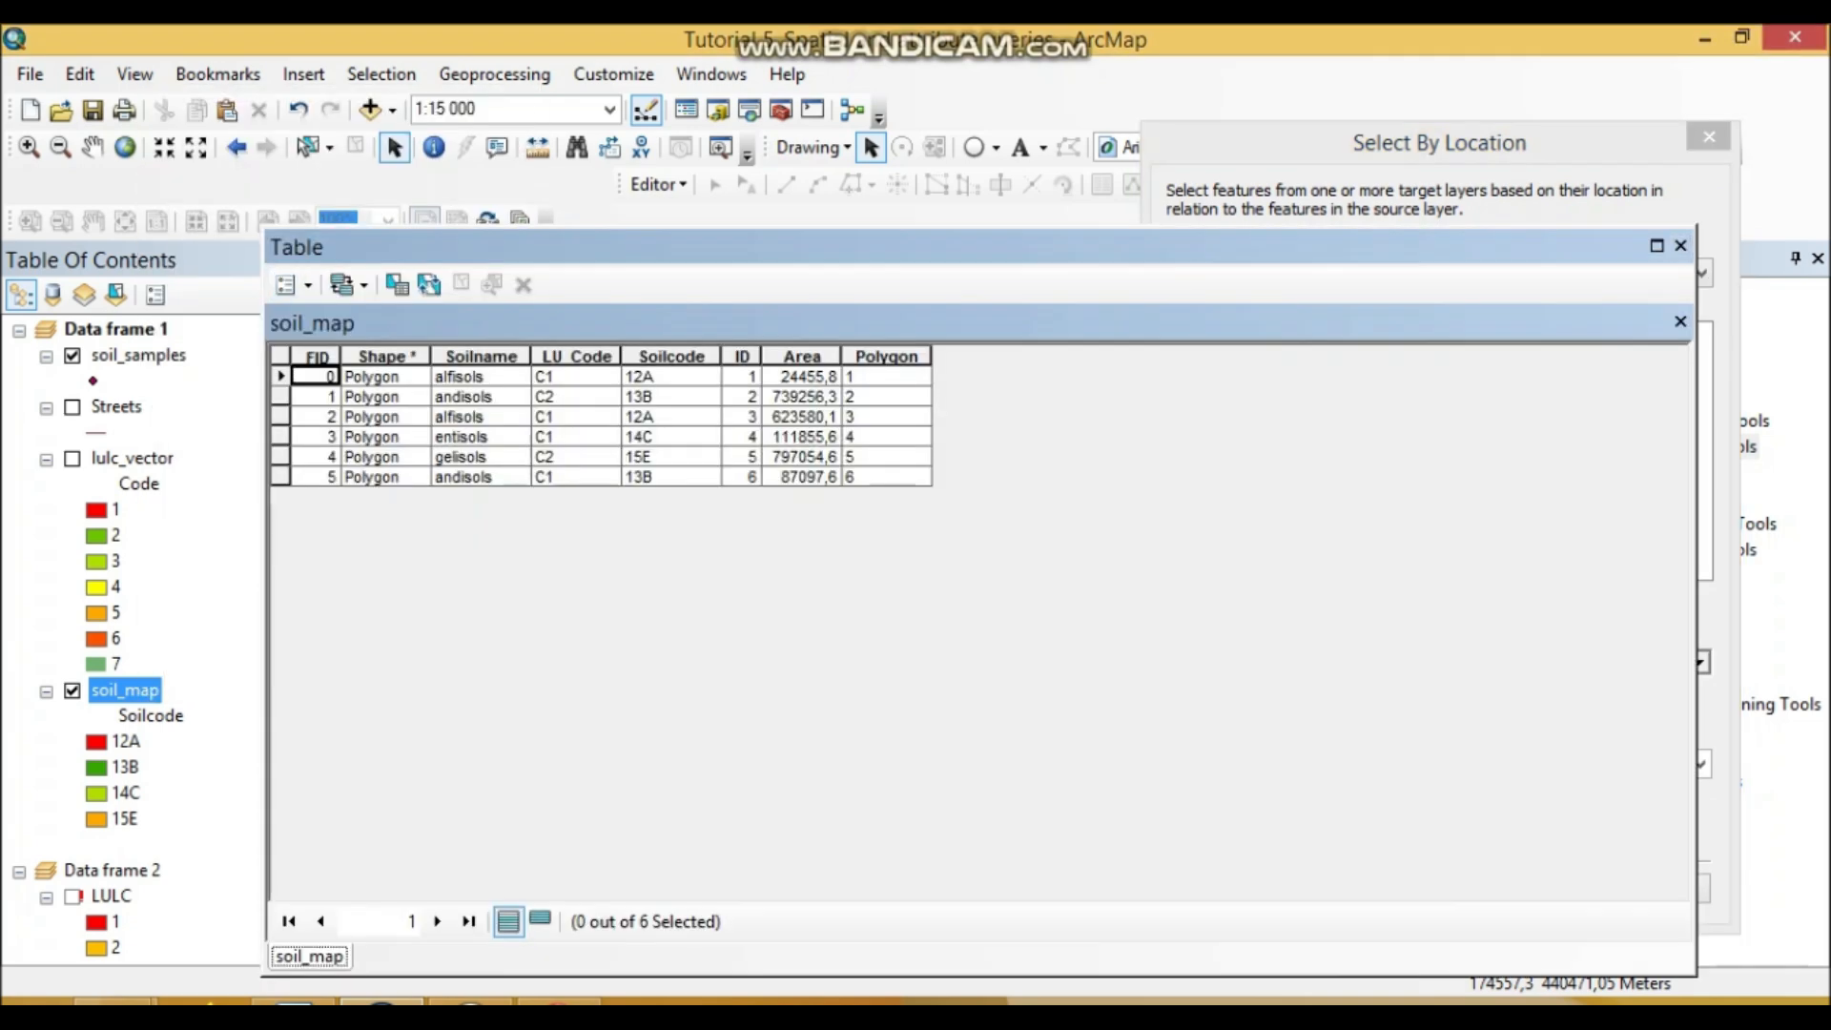
pyautogui.click(280, 377)
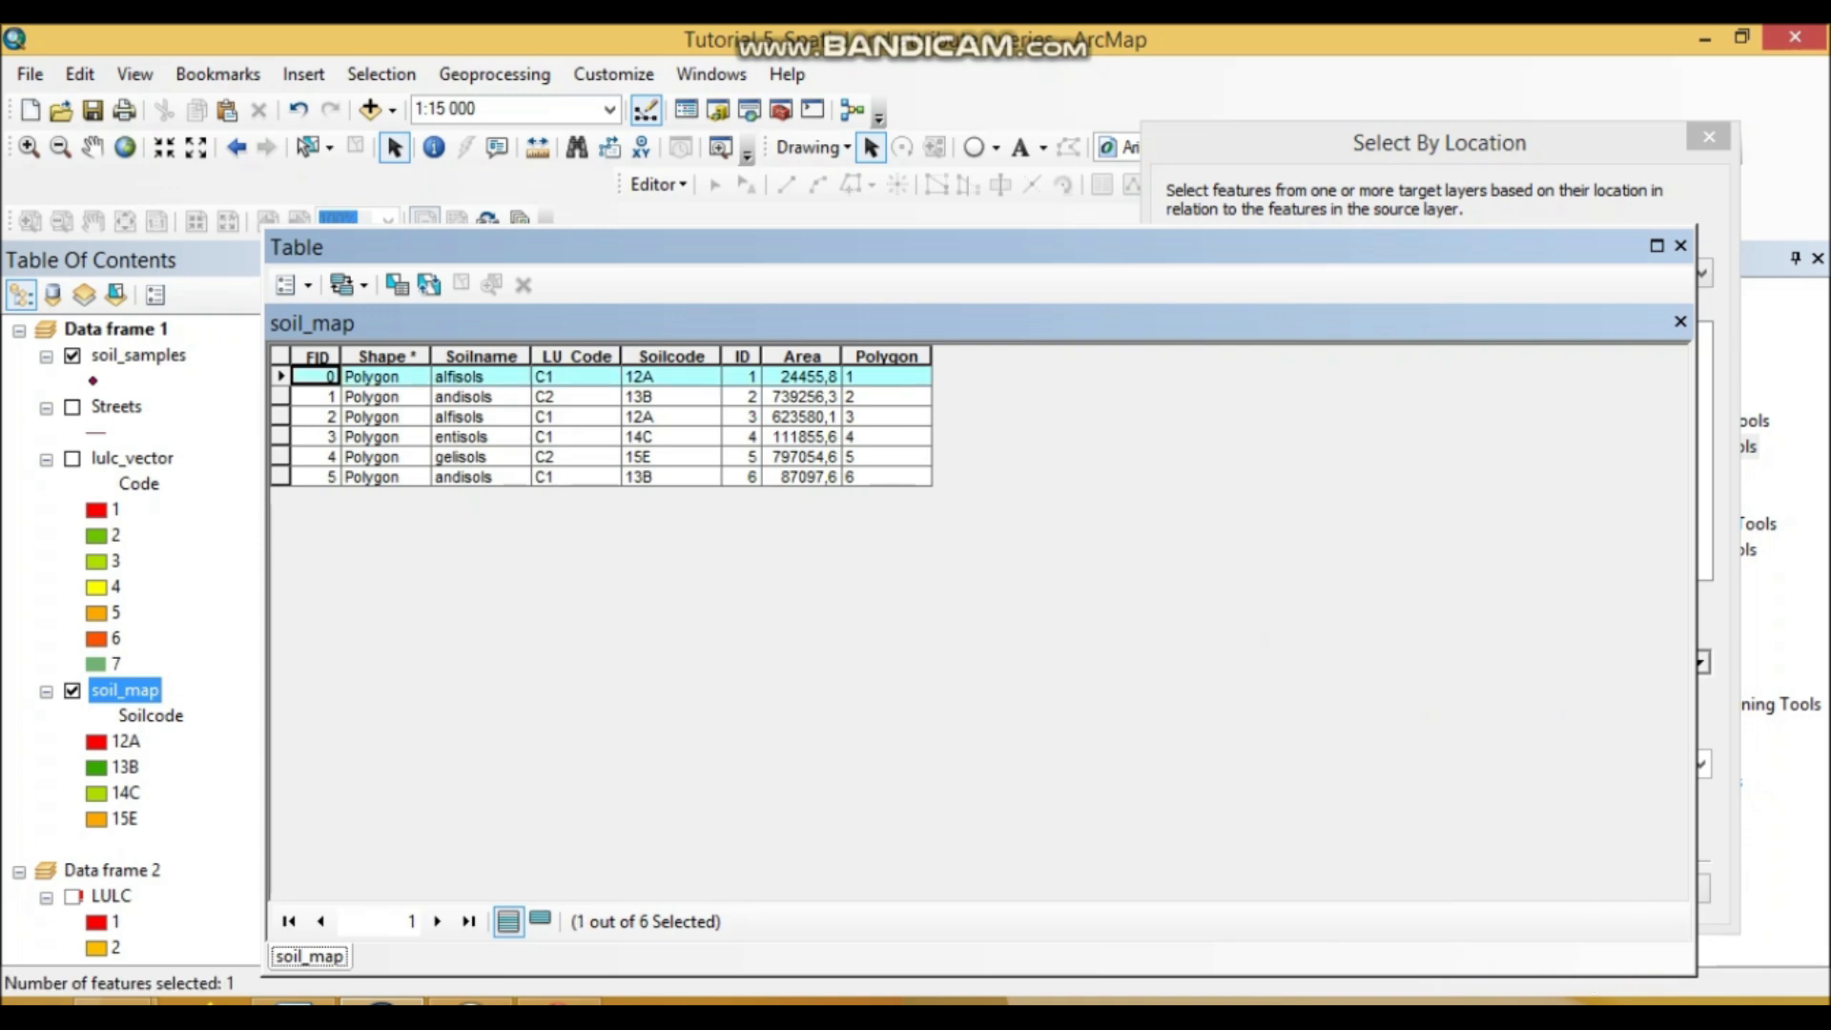
pyautogui.click(1681, 246)
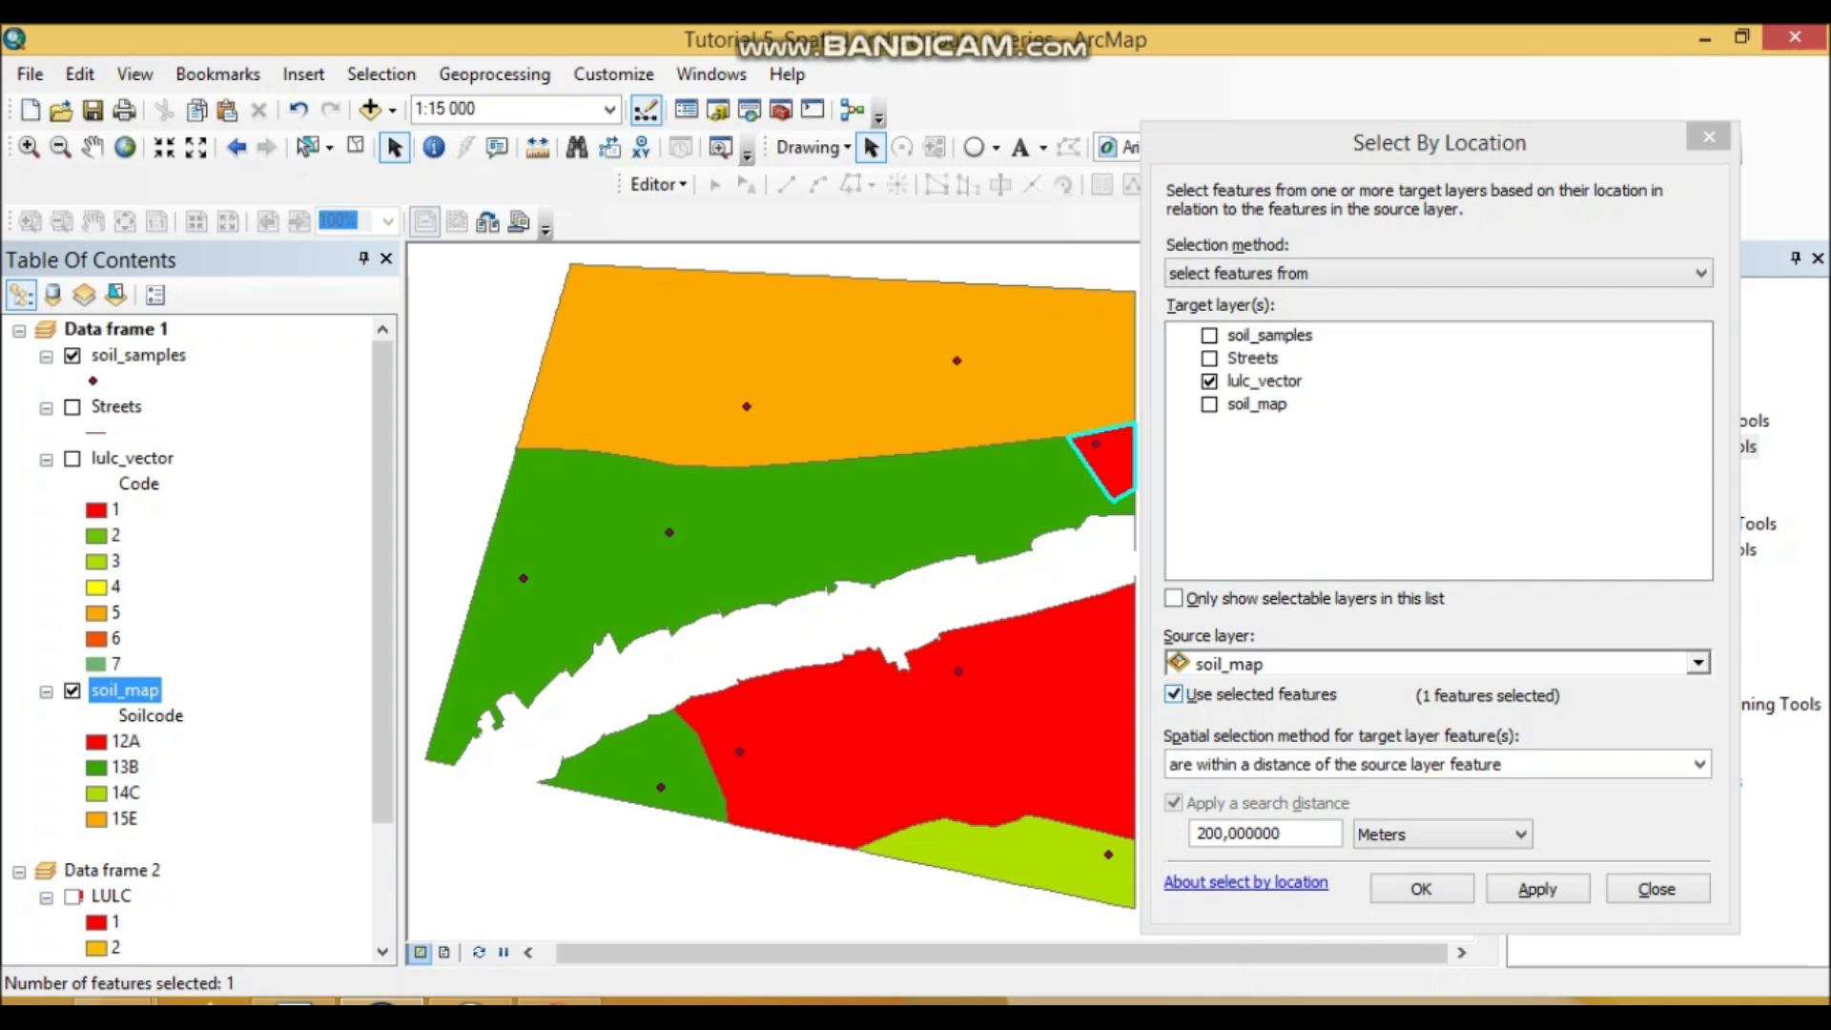
# Step: Set the search distance to 250 meters and run the lulc_vector location selection
pyautogui.doubleClick(1238, 833)
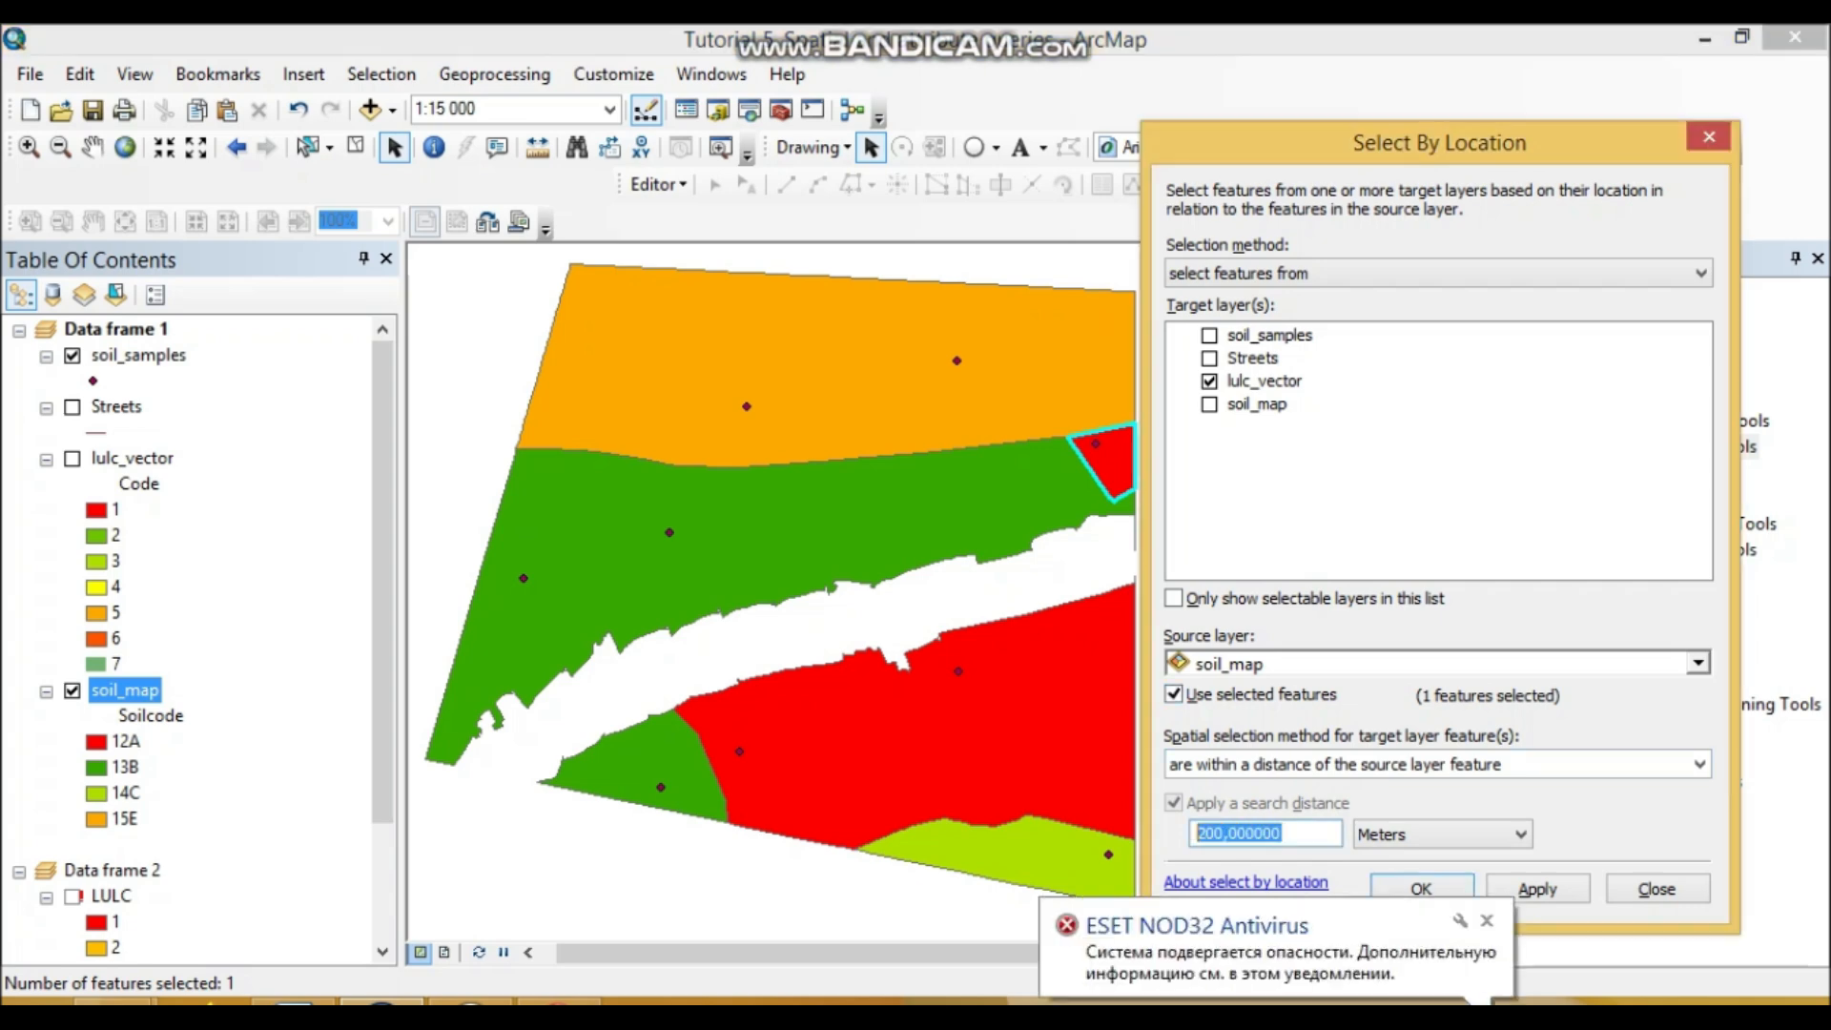
pyautogui.write('250')
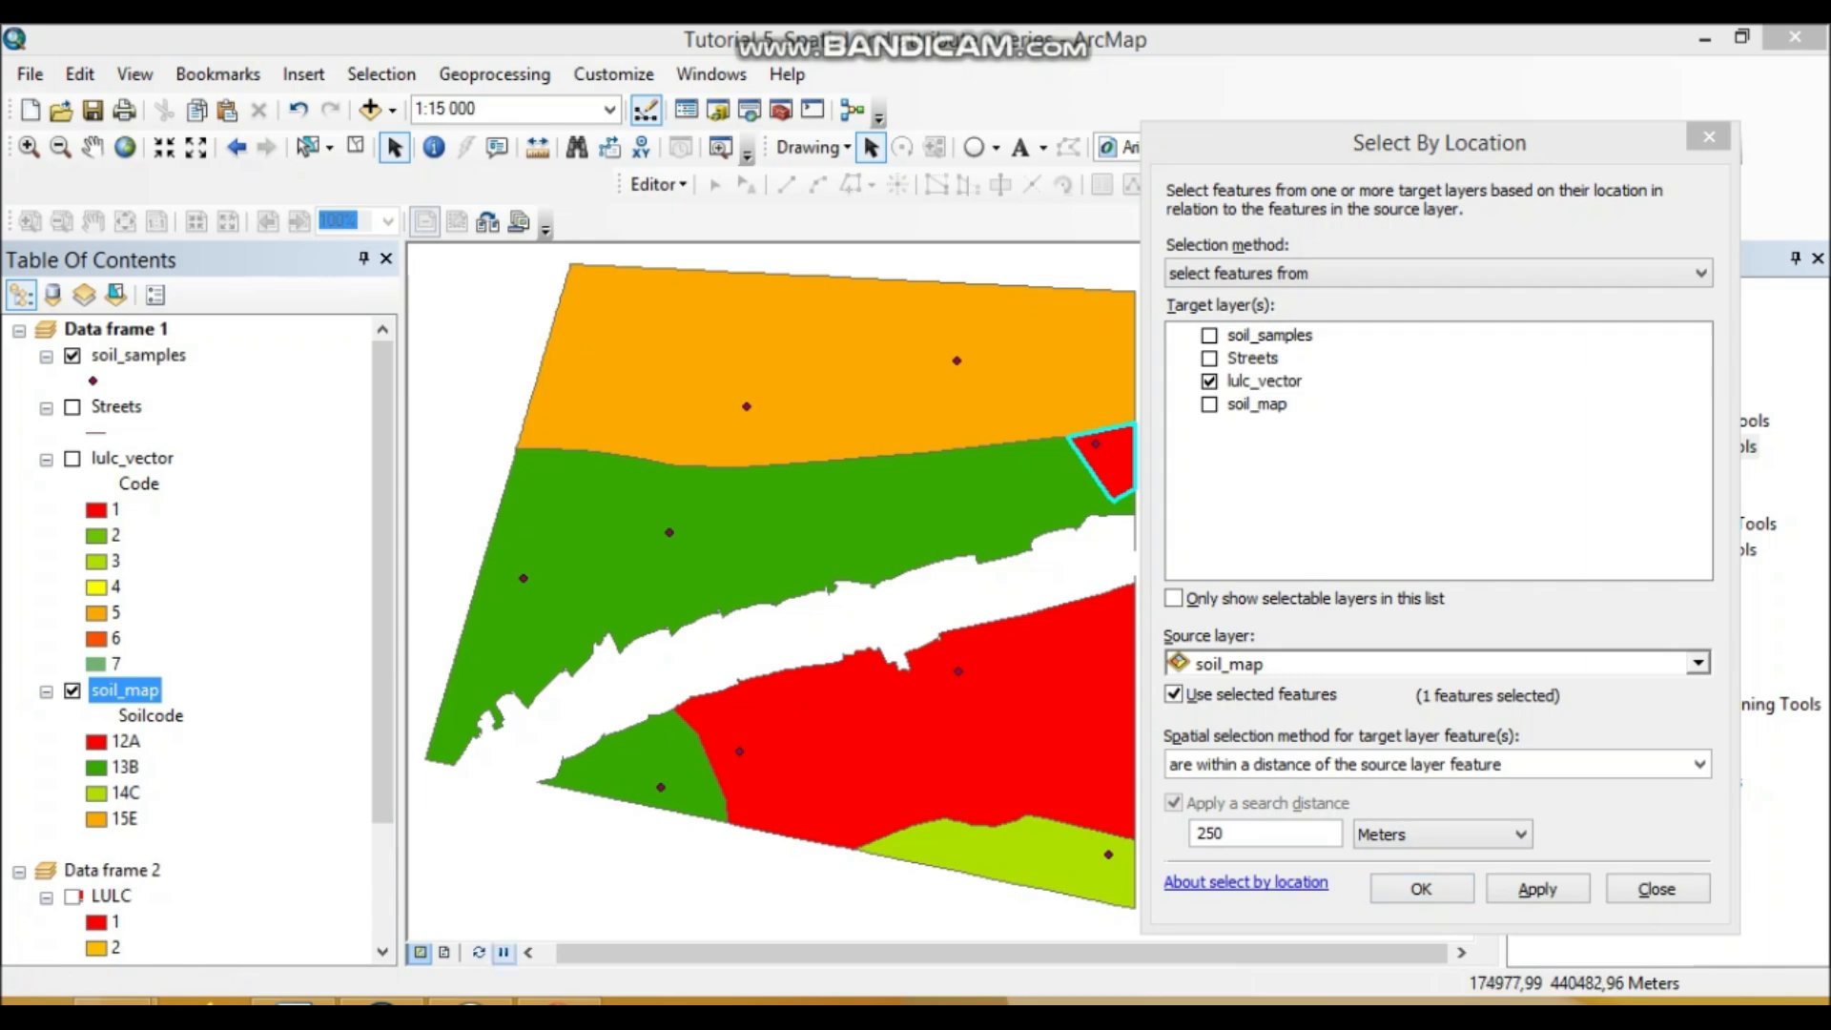
pyautogui.click(381, 1003)
pyautogui.click(293, 1002)
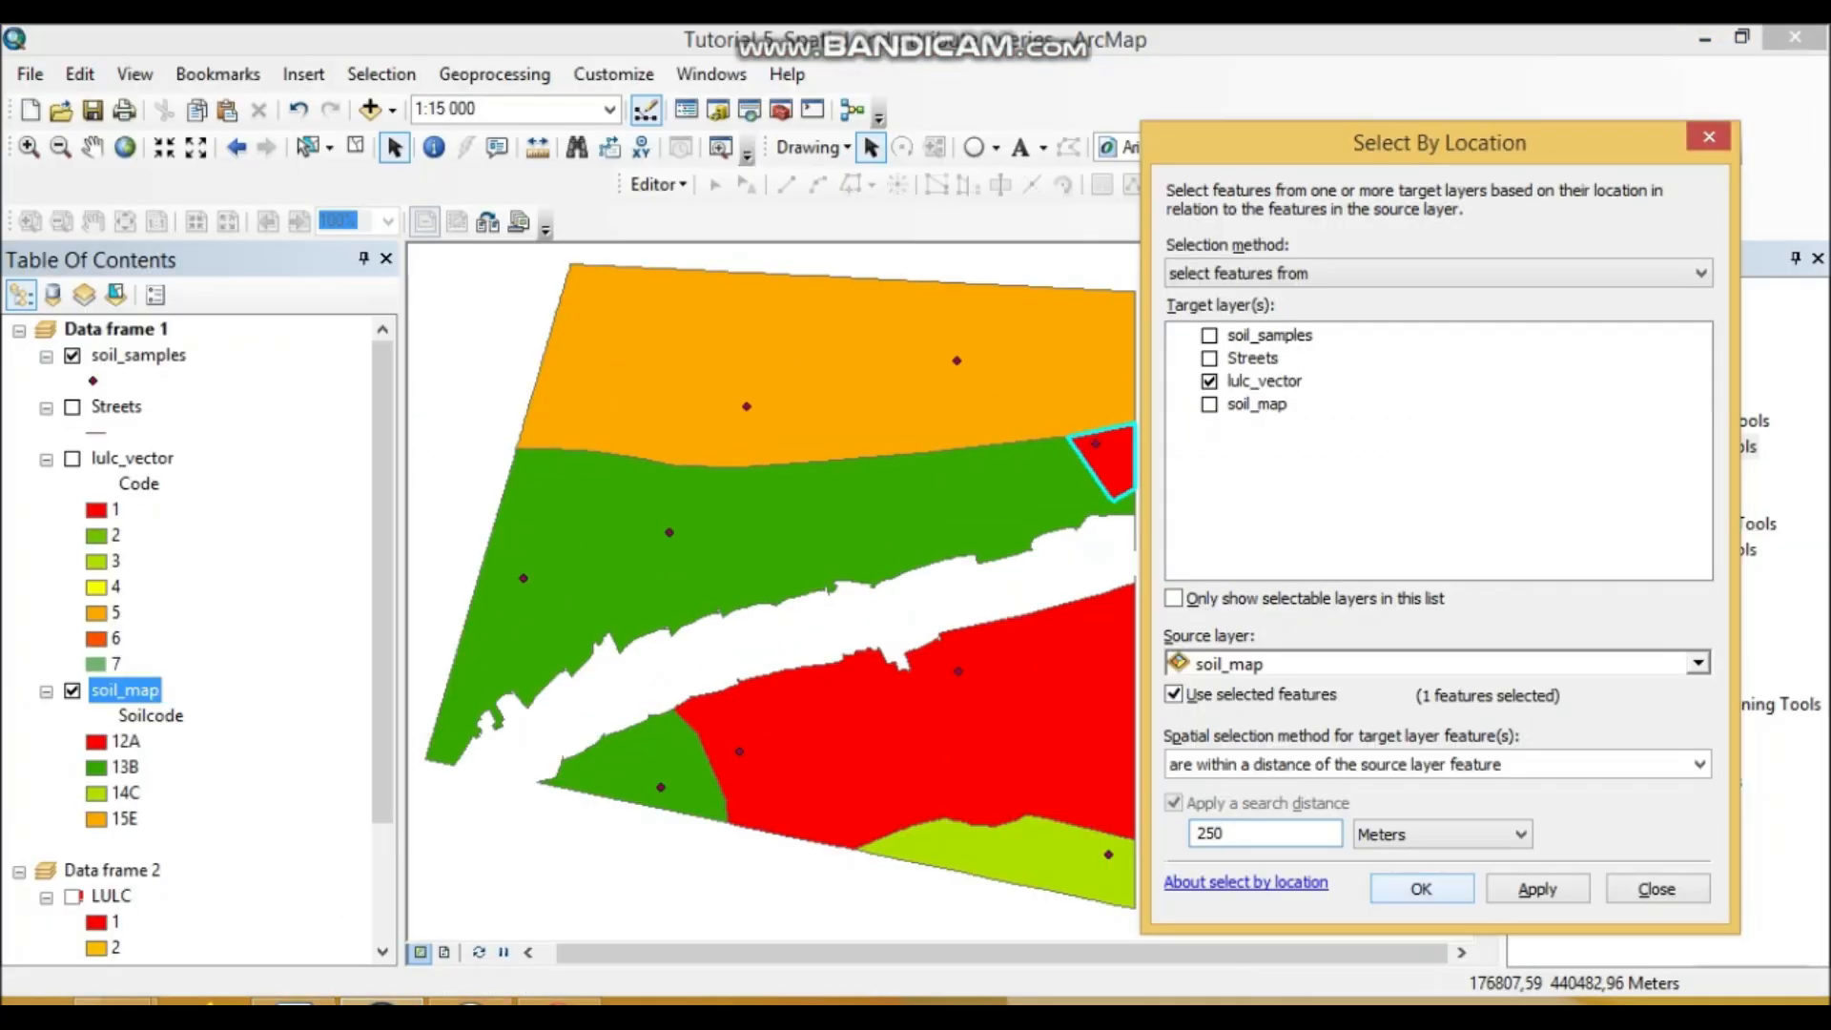
pyautogui.click(1422, 889)
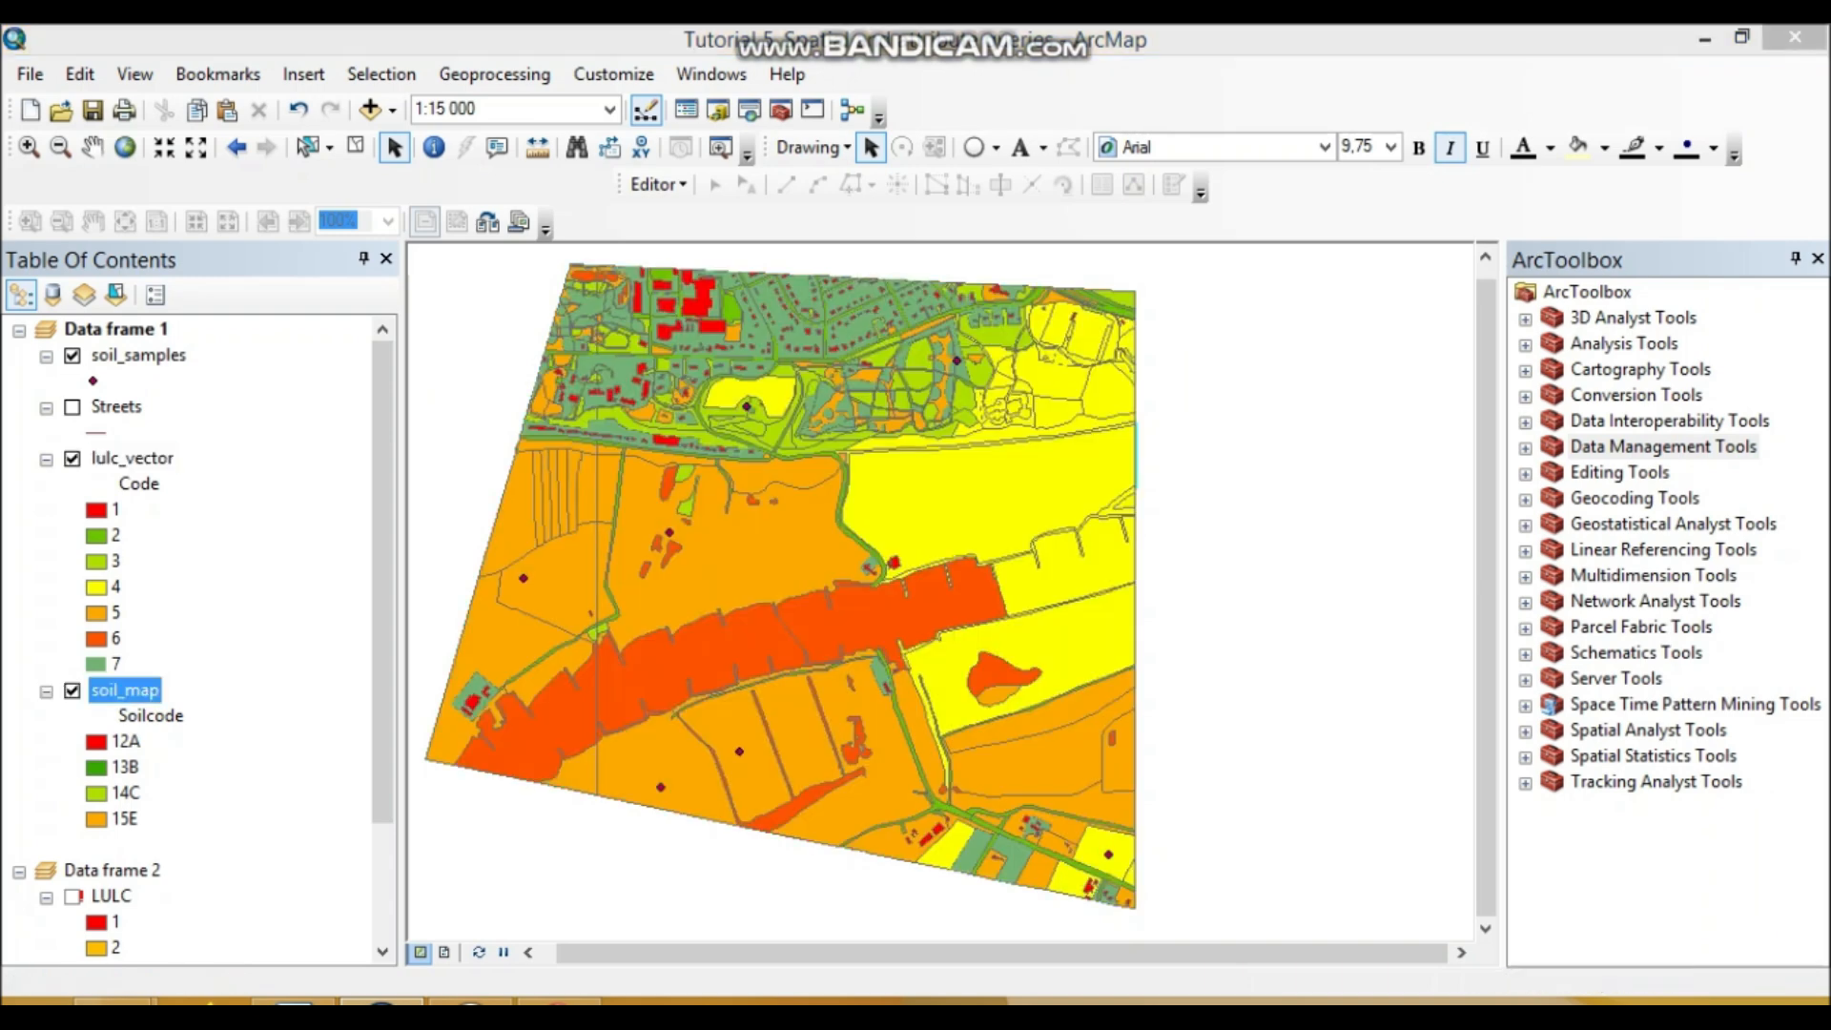
# Step: Open the lulc_vector attribute table showing only its 39 selected records
pyautogui.click(132, 459)
pyautogui.rightClick(132, 459)
pyautogui.click(260, 458)
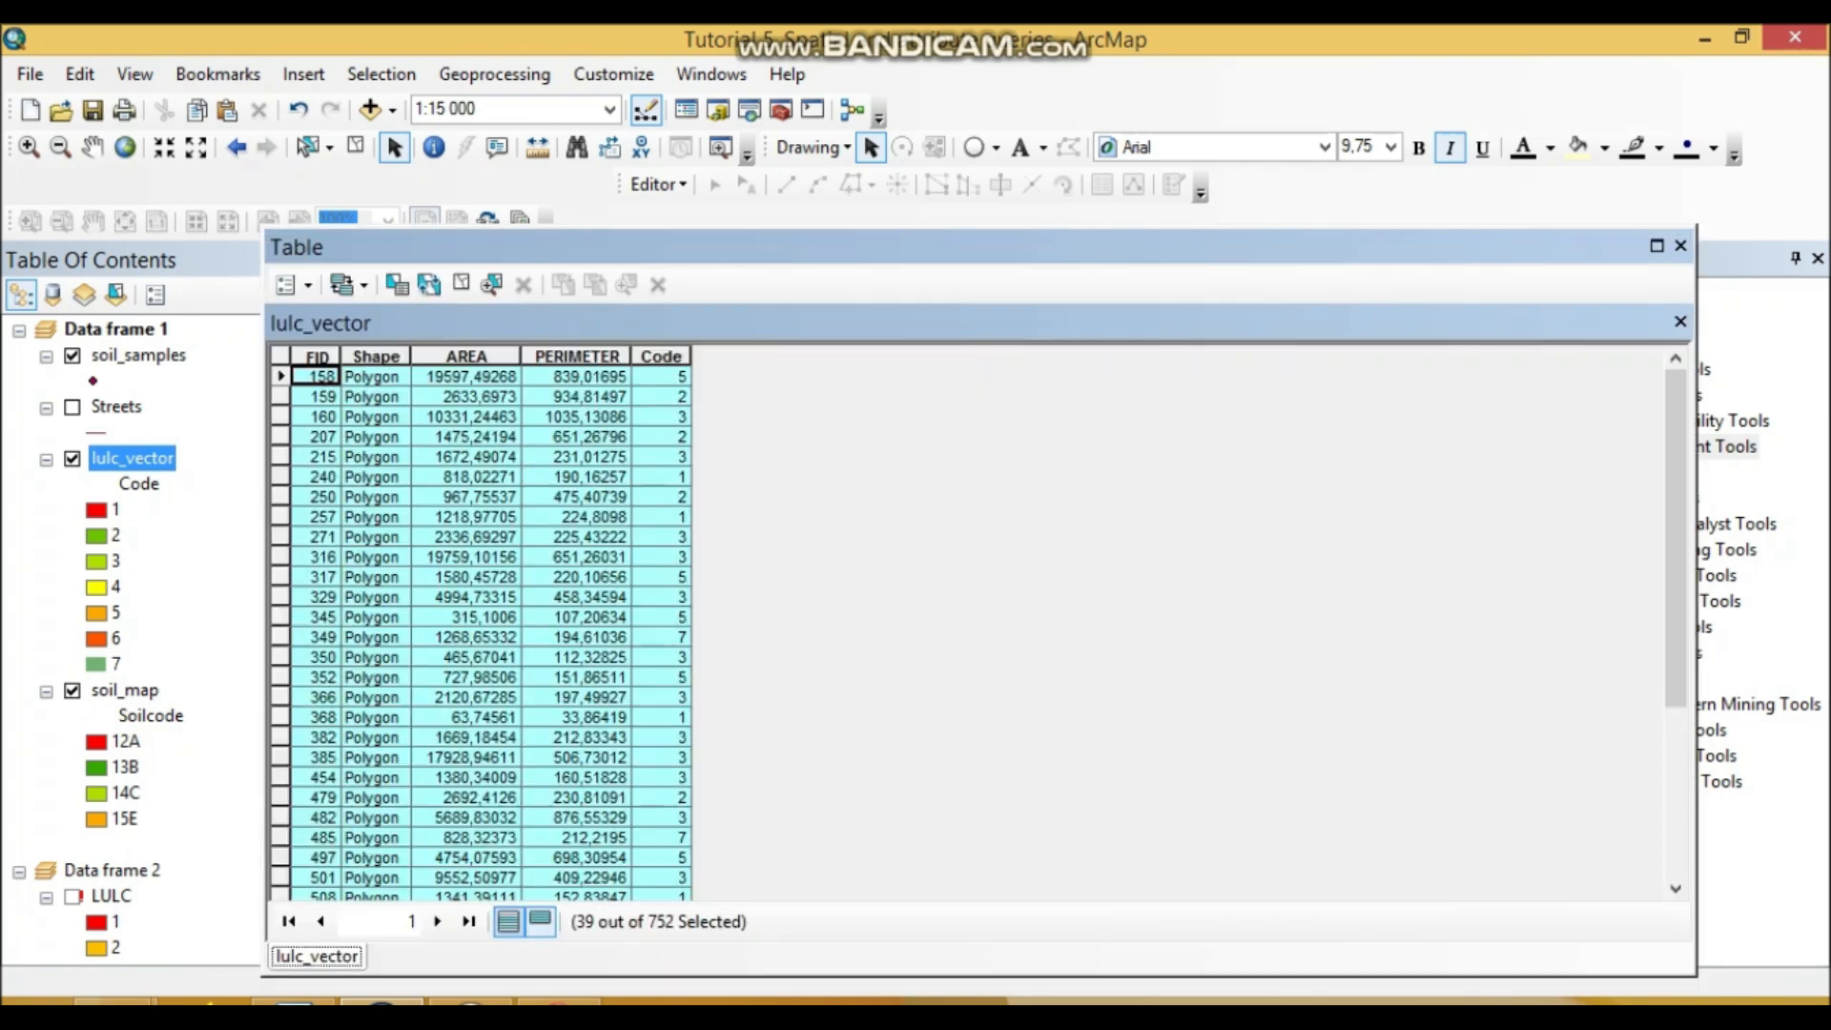
pyautogui.click(508, 921)
pyautogui.click(540, 922)
# Step: Paste the attribute table screenshot into Word above 'Clear the selection!' and close the table
pyautogui.click(293, 1002)
pyautogui.scroll(-4, 907, 595)
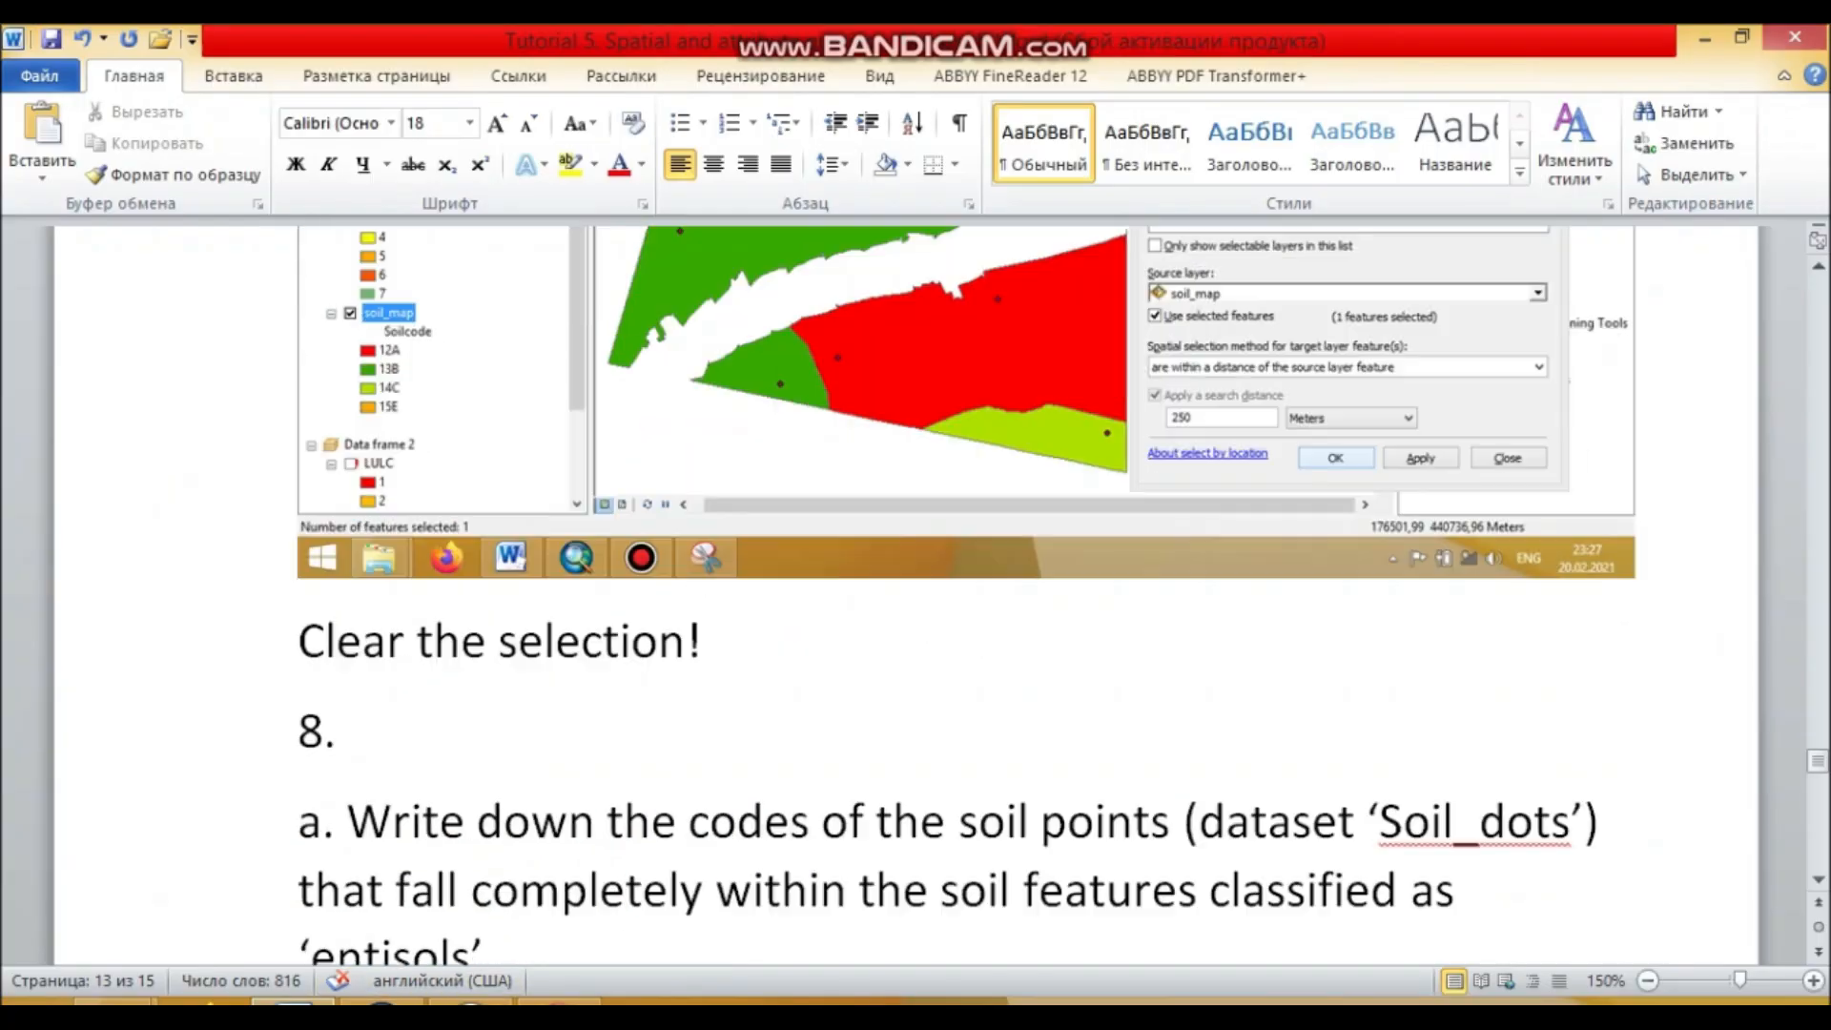
pyautogui.press('Return')
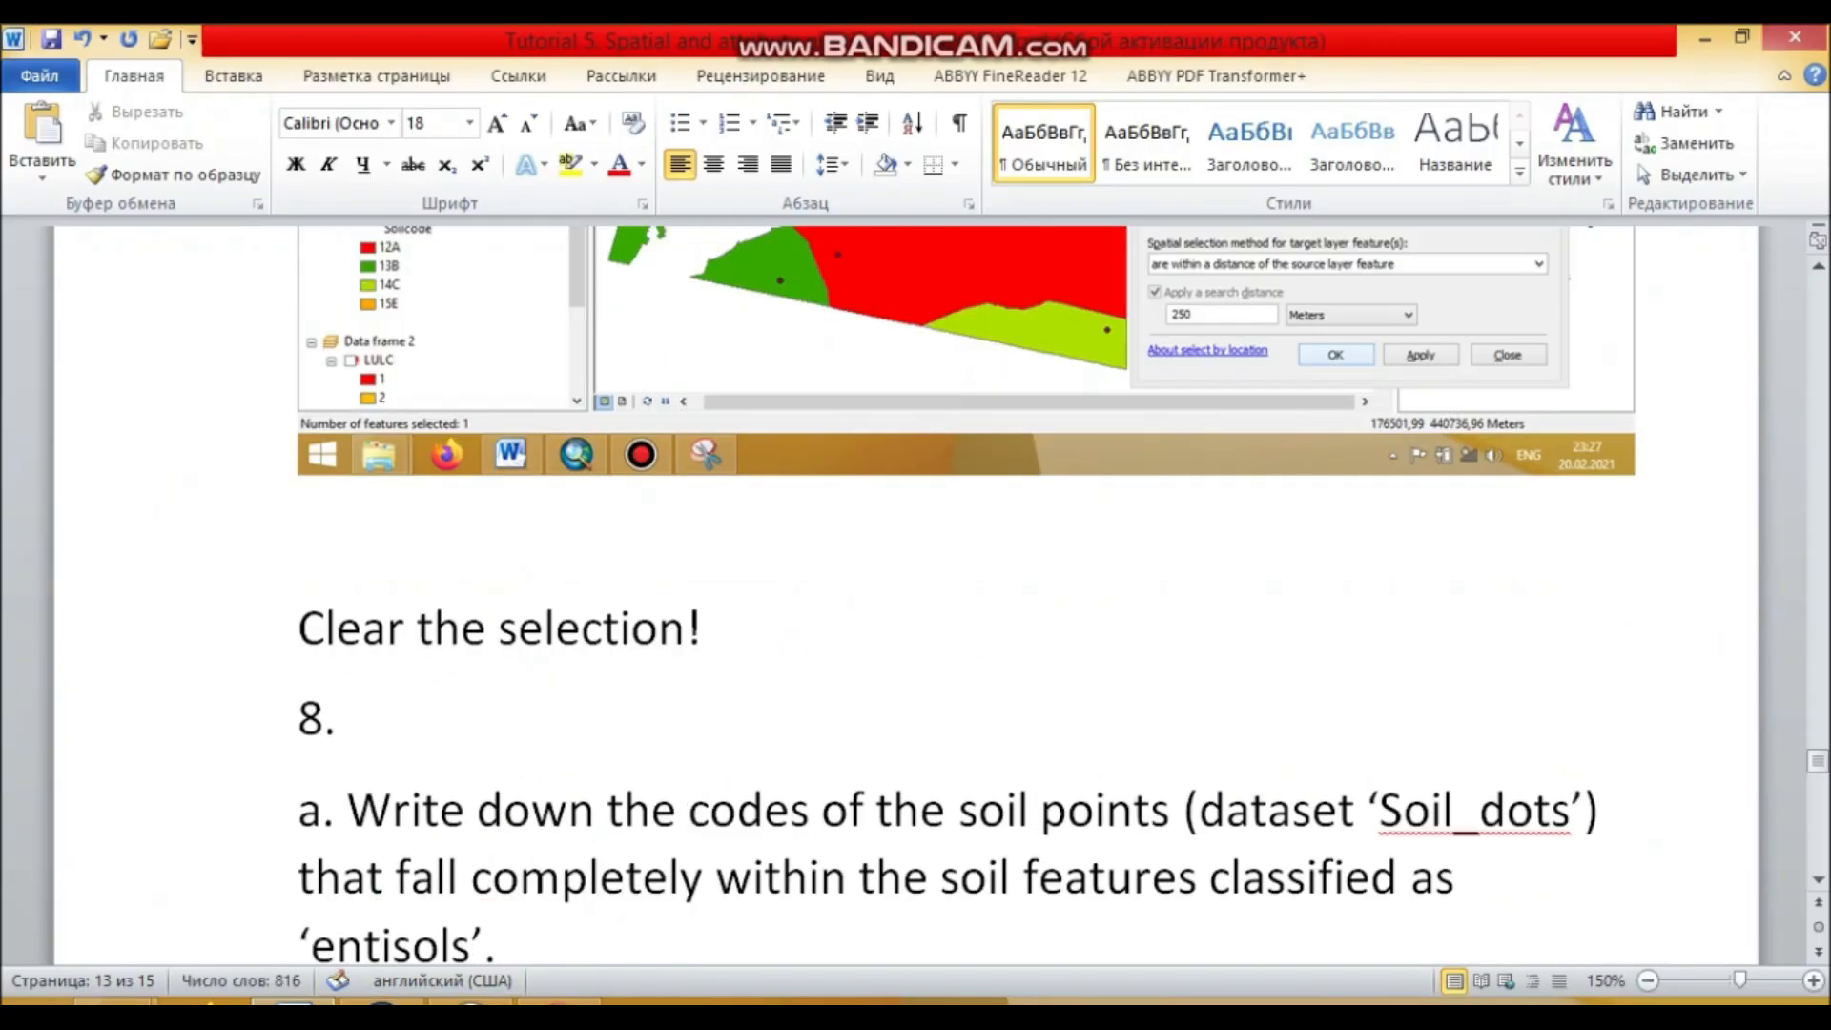
pyautogui.hotkey('ctrl', 'v')
pyautogui.hotkey('alt', 'Tab')
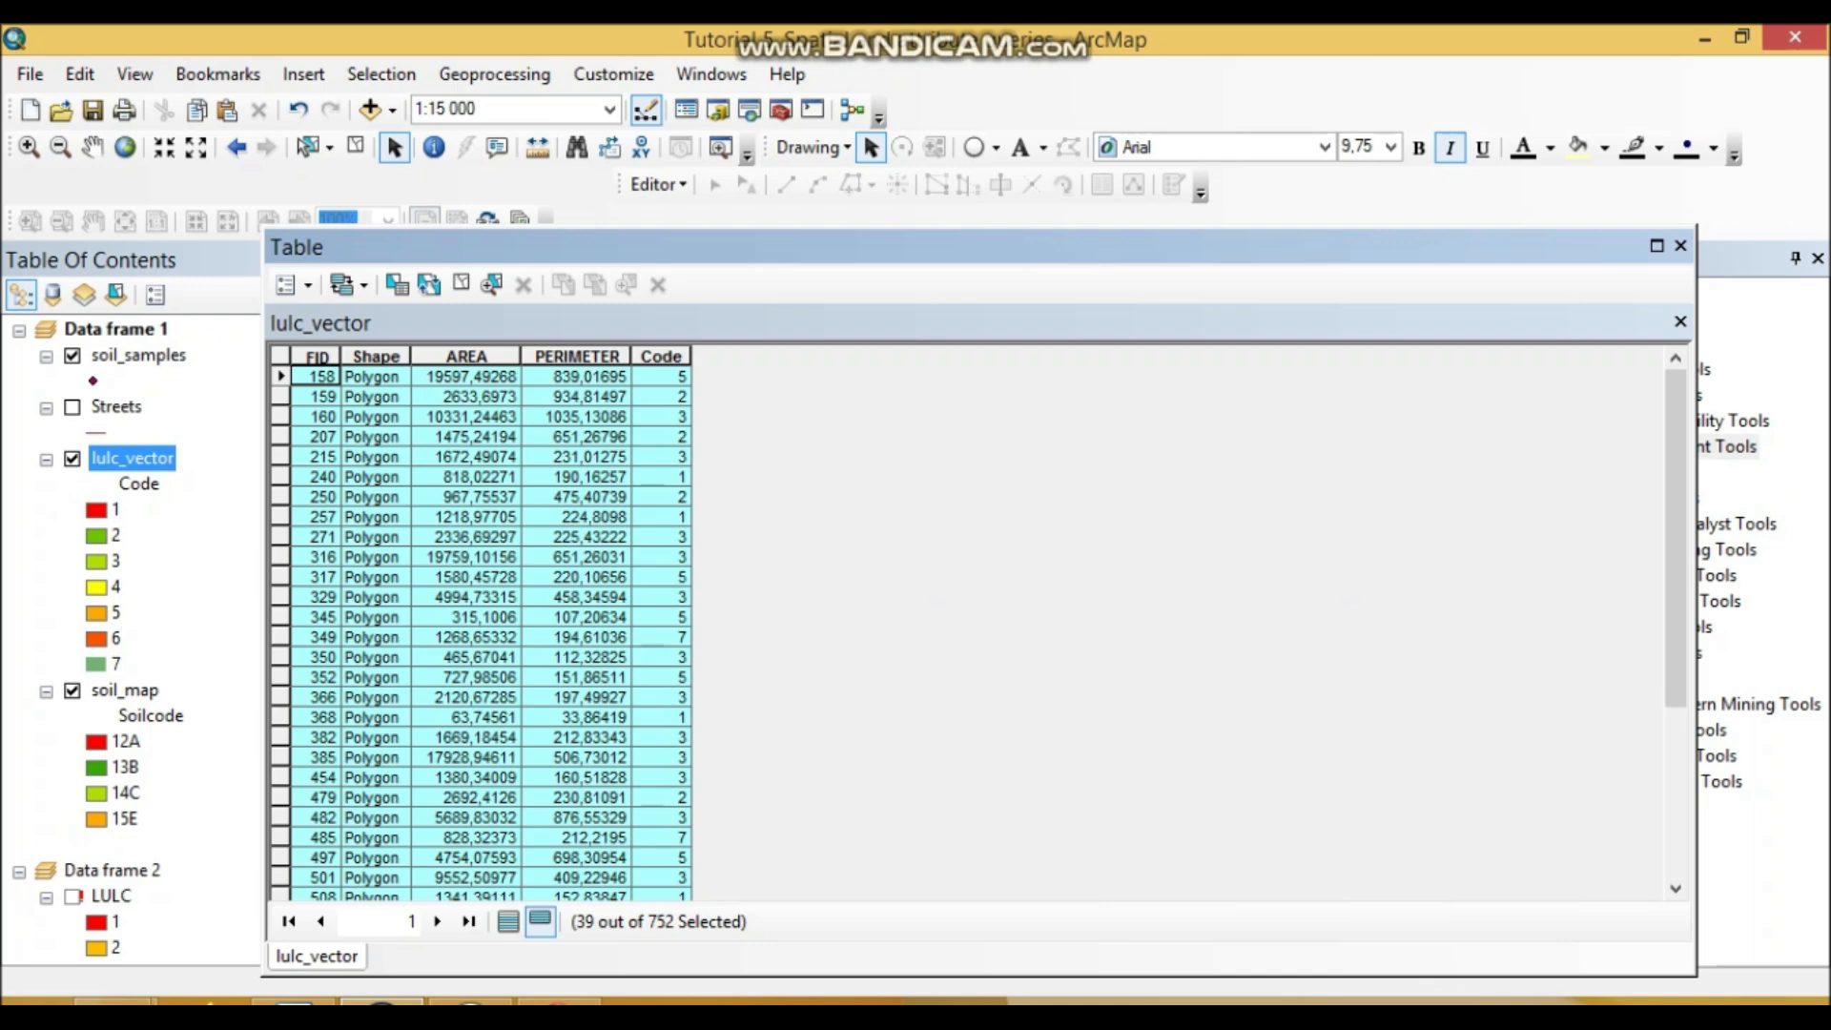
pyautogui.click(1680, 247)
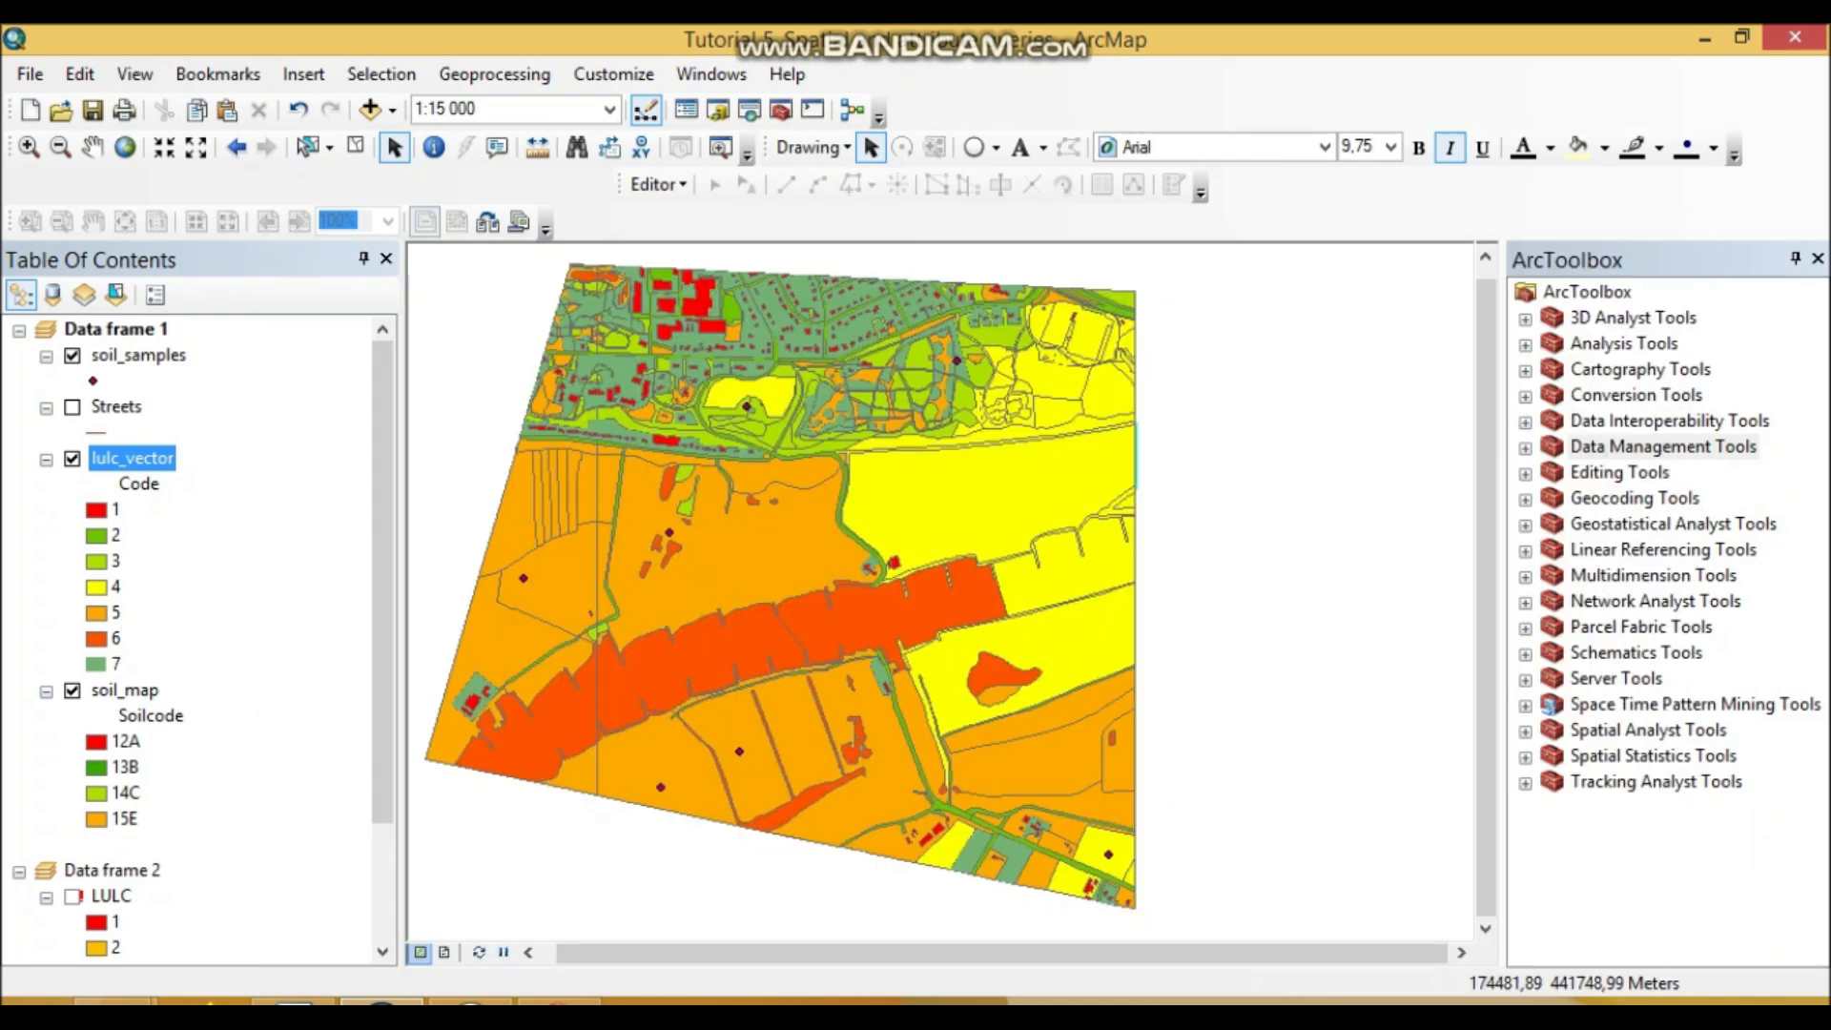
# Step: Hide soil_map and give lulc_vector land-use class 4 a pink fill
pyautogui.click(72, 690)
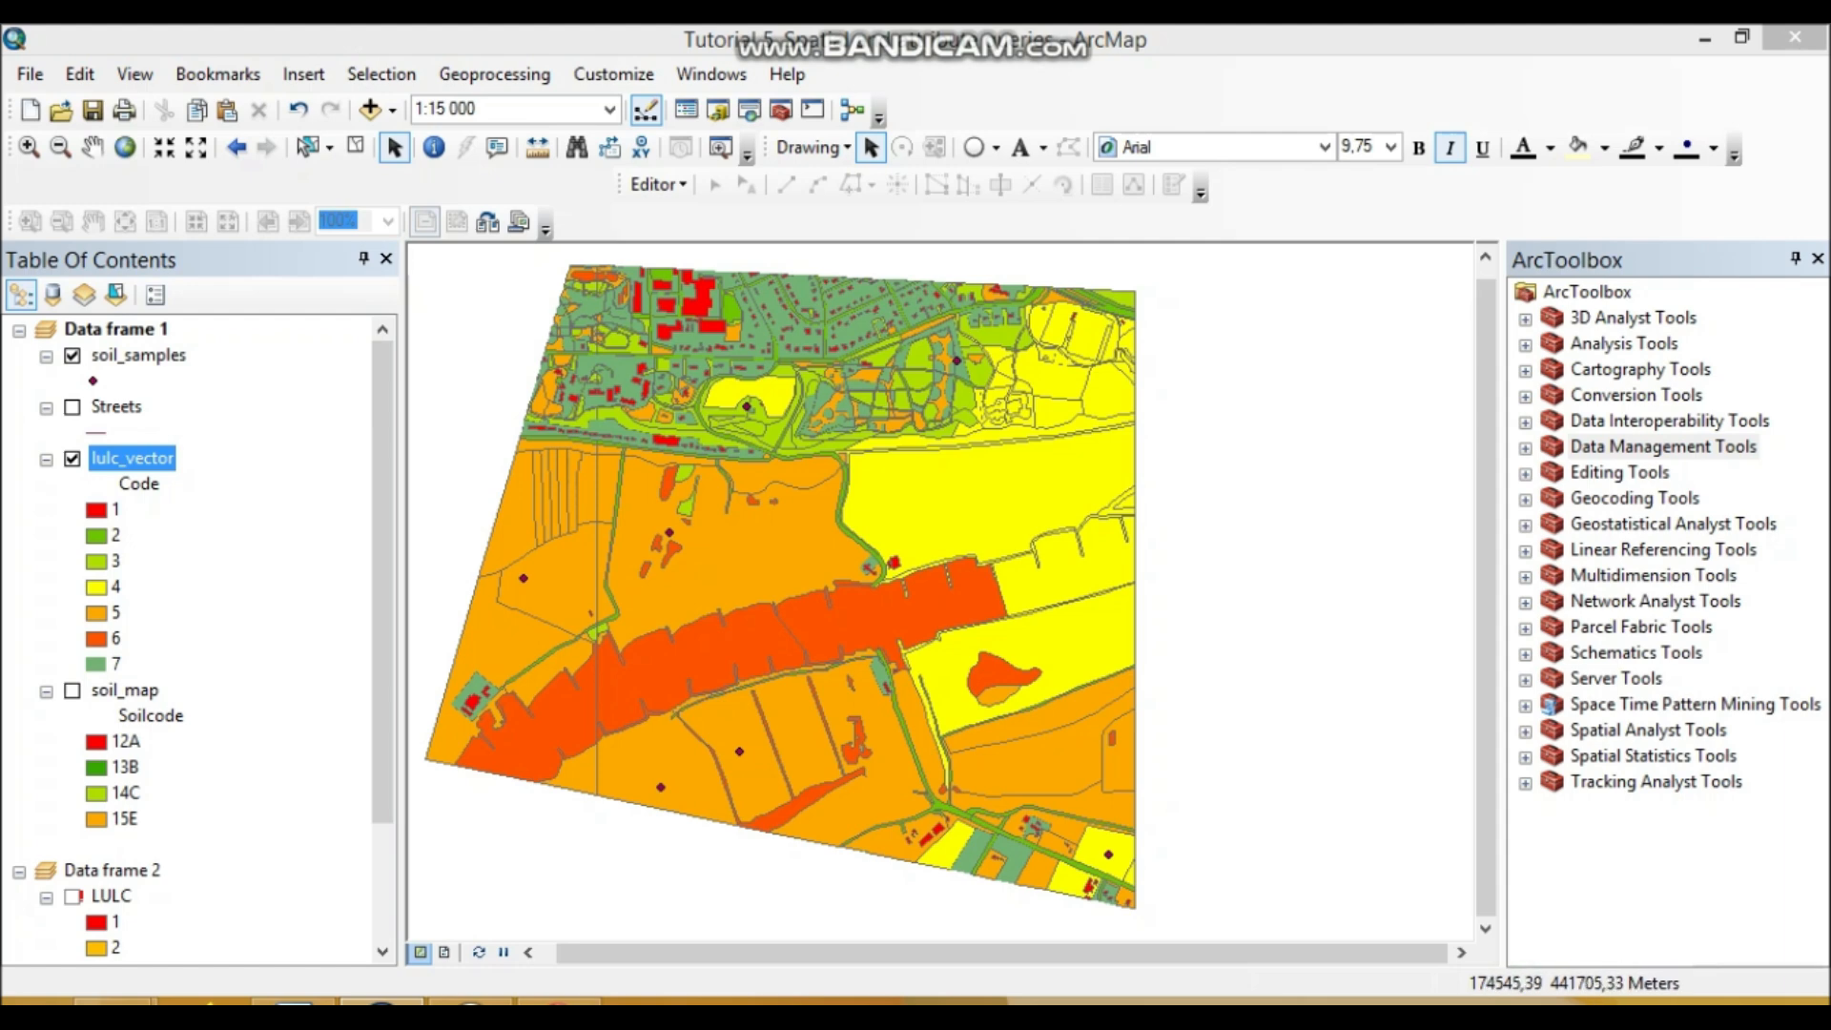
pyautogui.click(97, 586)
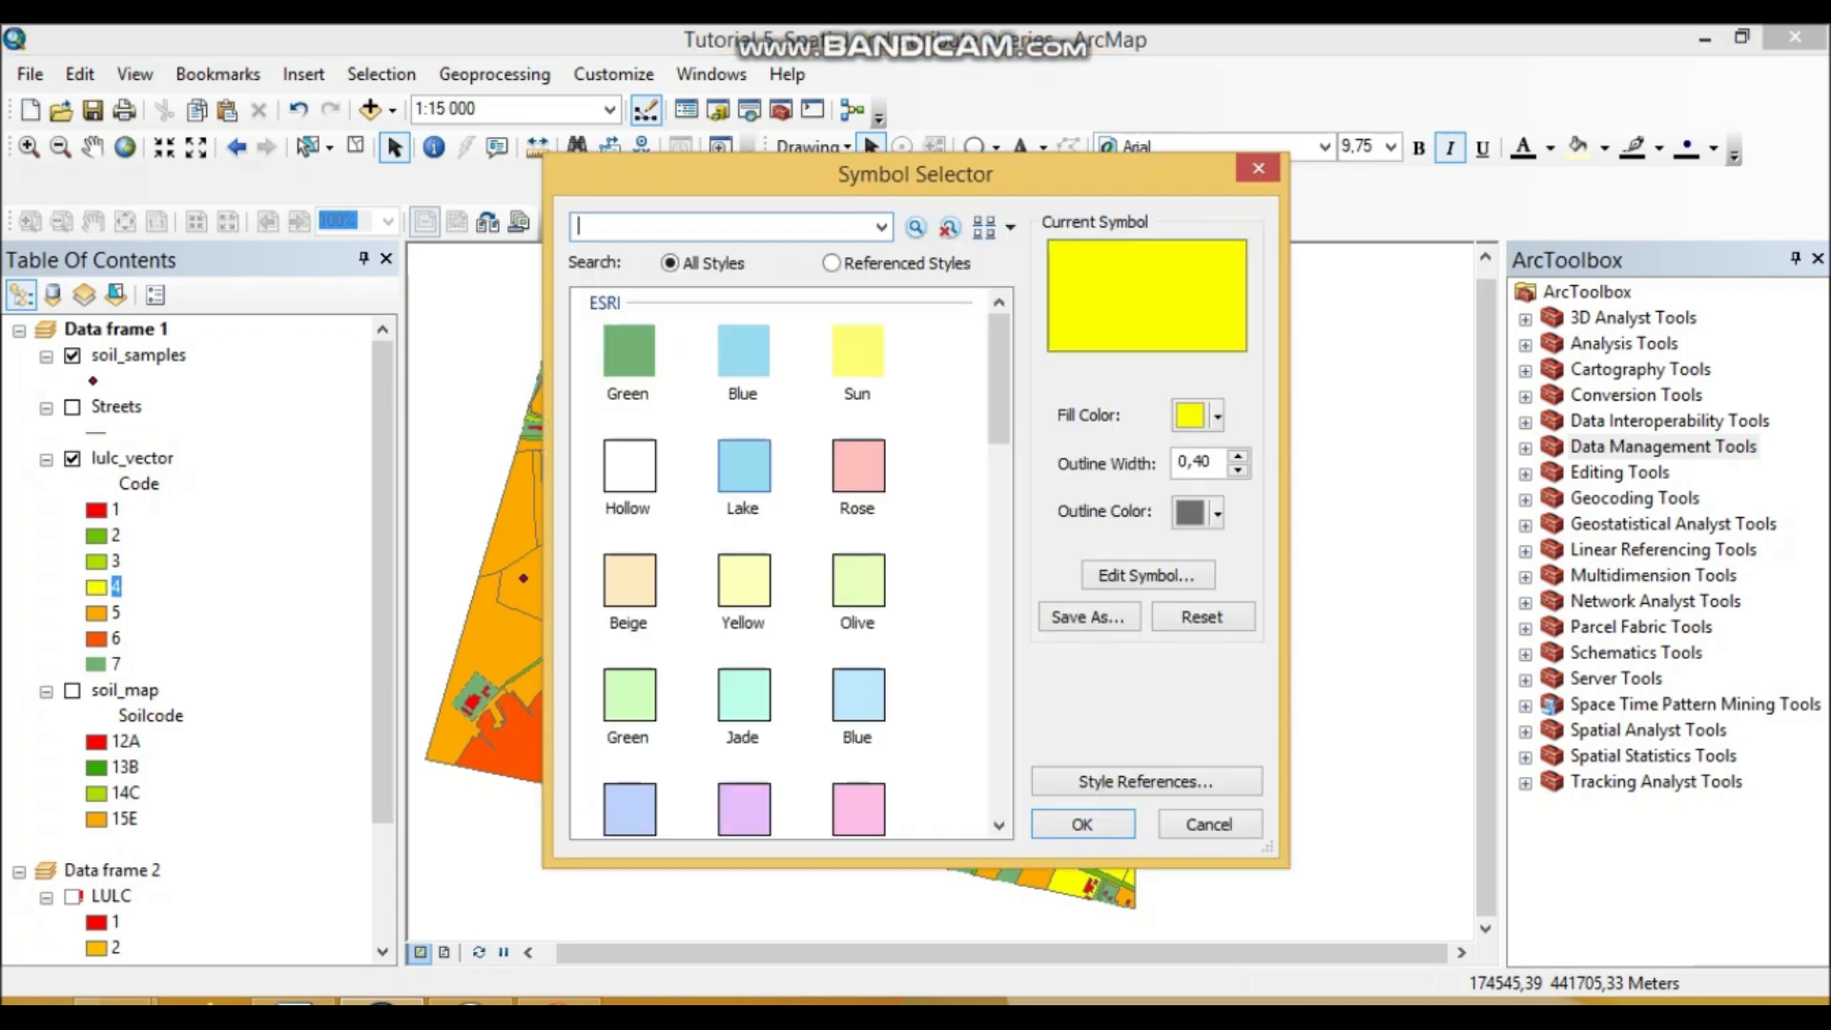
pyautogui.click(744, 465)
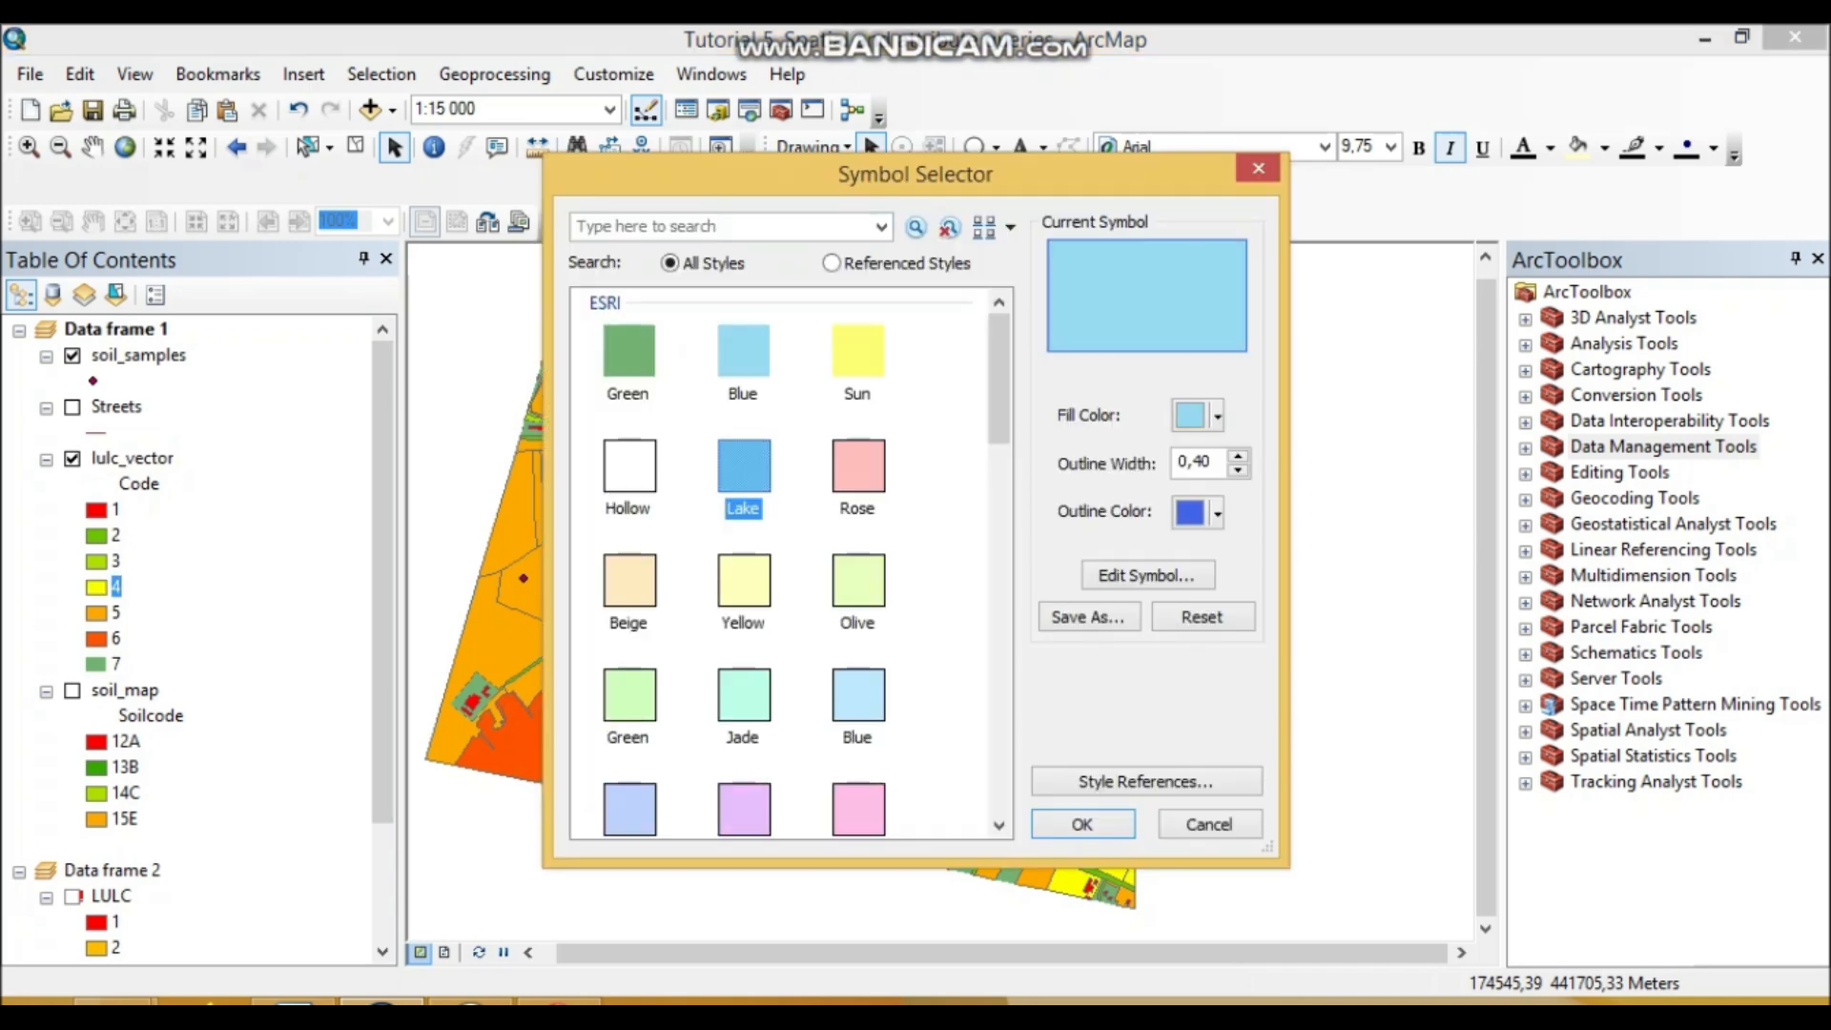
pyautogui.click(629, 696)
pyautogui.scroll(-3, 630, 696)
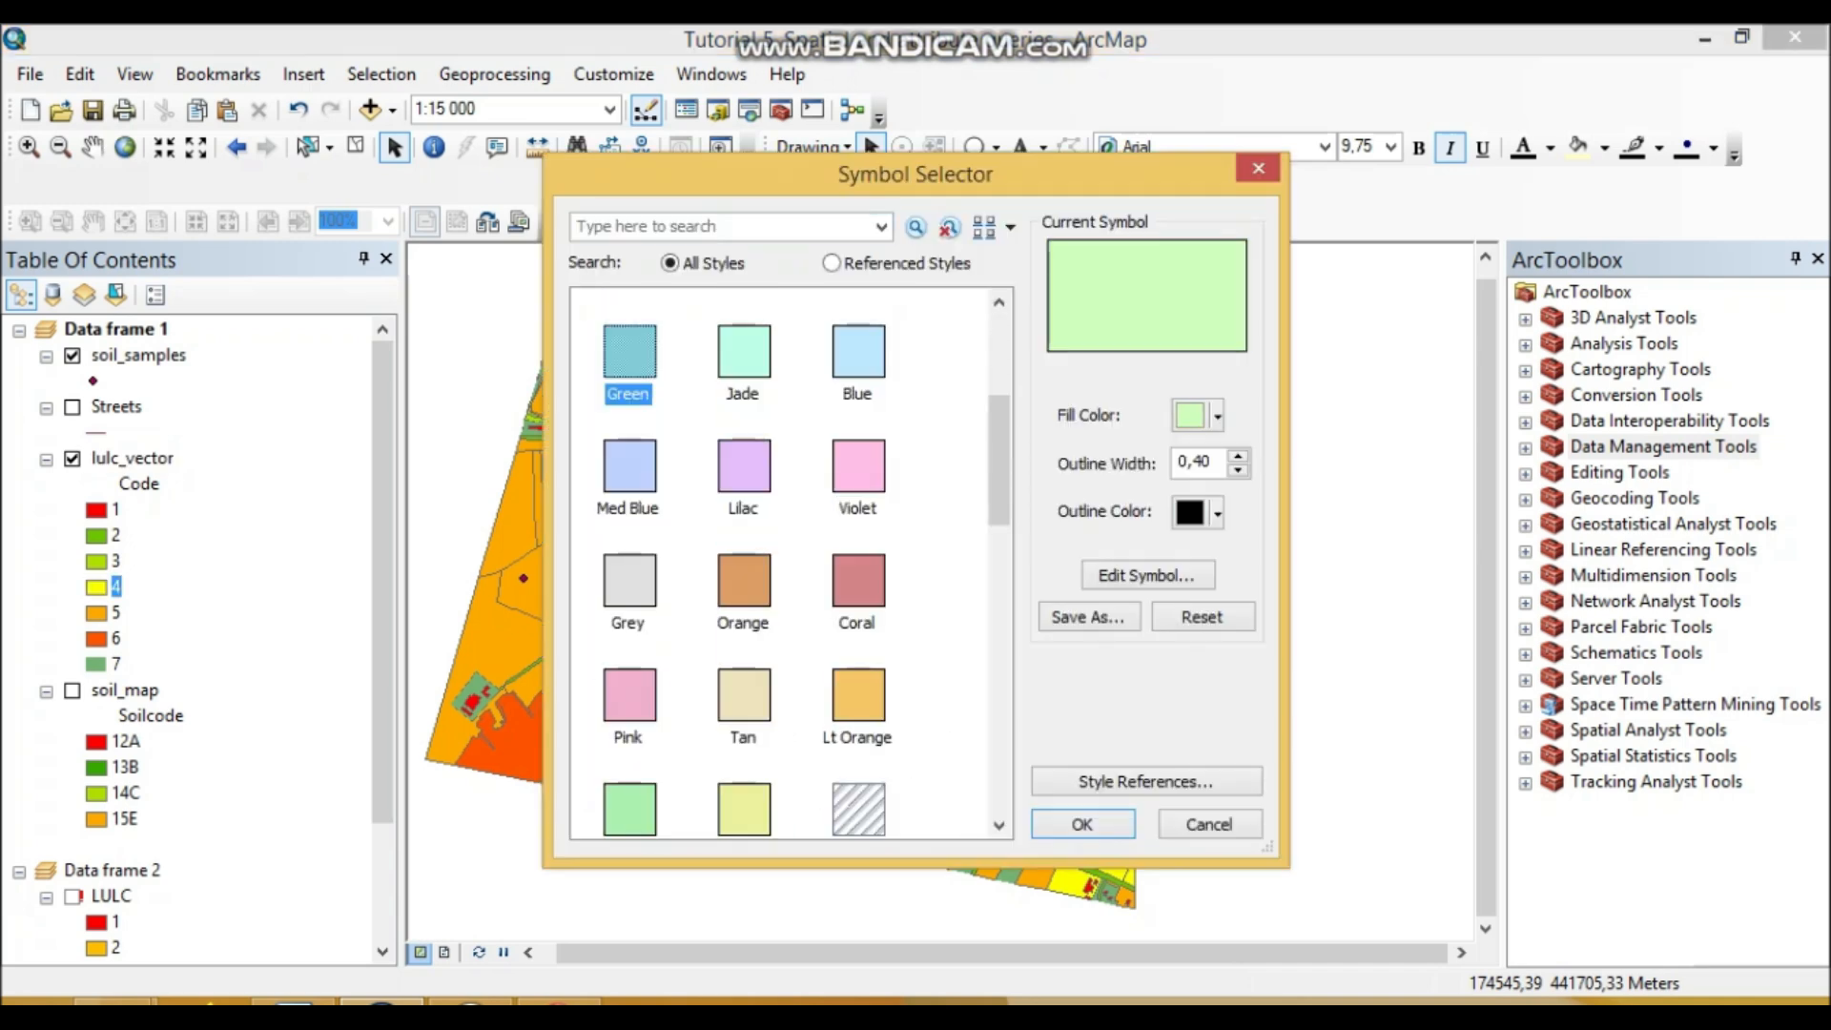
pyautogui.click(630, 696)
pyautogui.click(1083, 824)
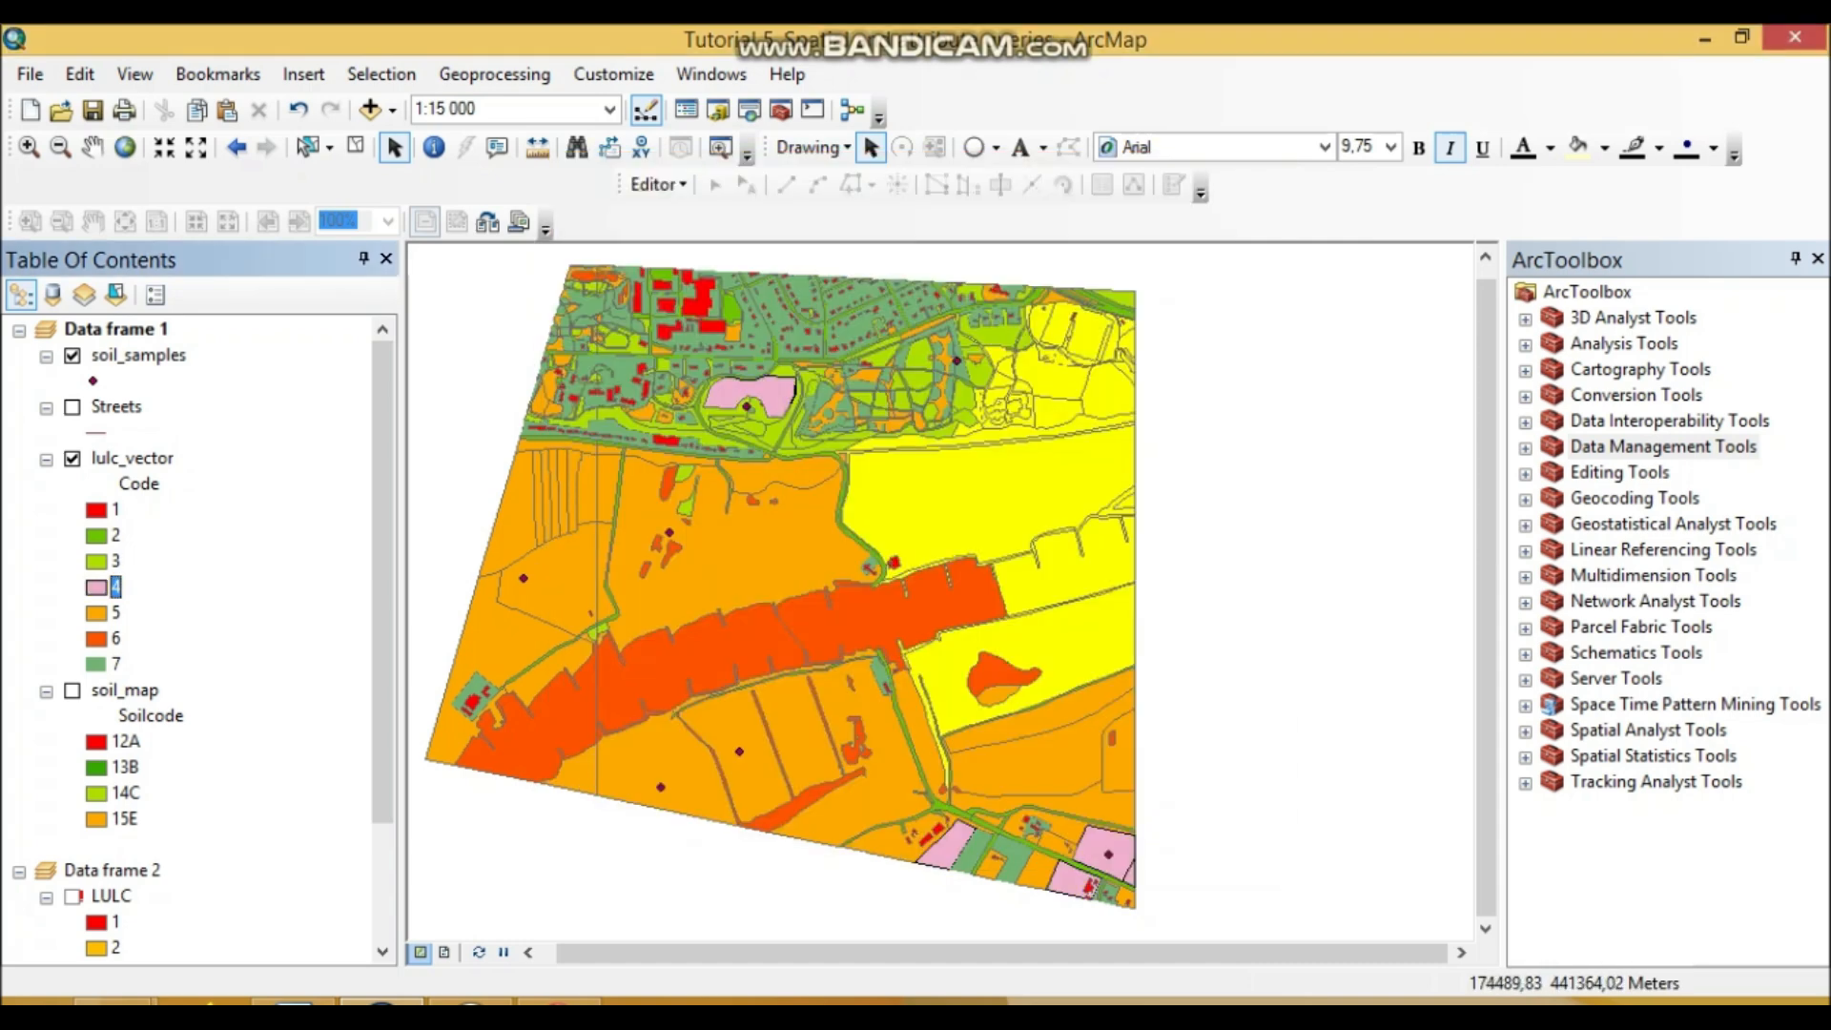
# Step: Give land-use class 5 a green fill
pyautogui.click(96, 614)
pyautogui.click(629, 351)
pyautogui.click(1083, 825)
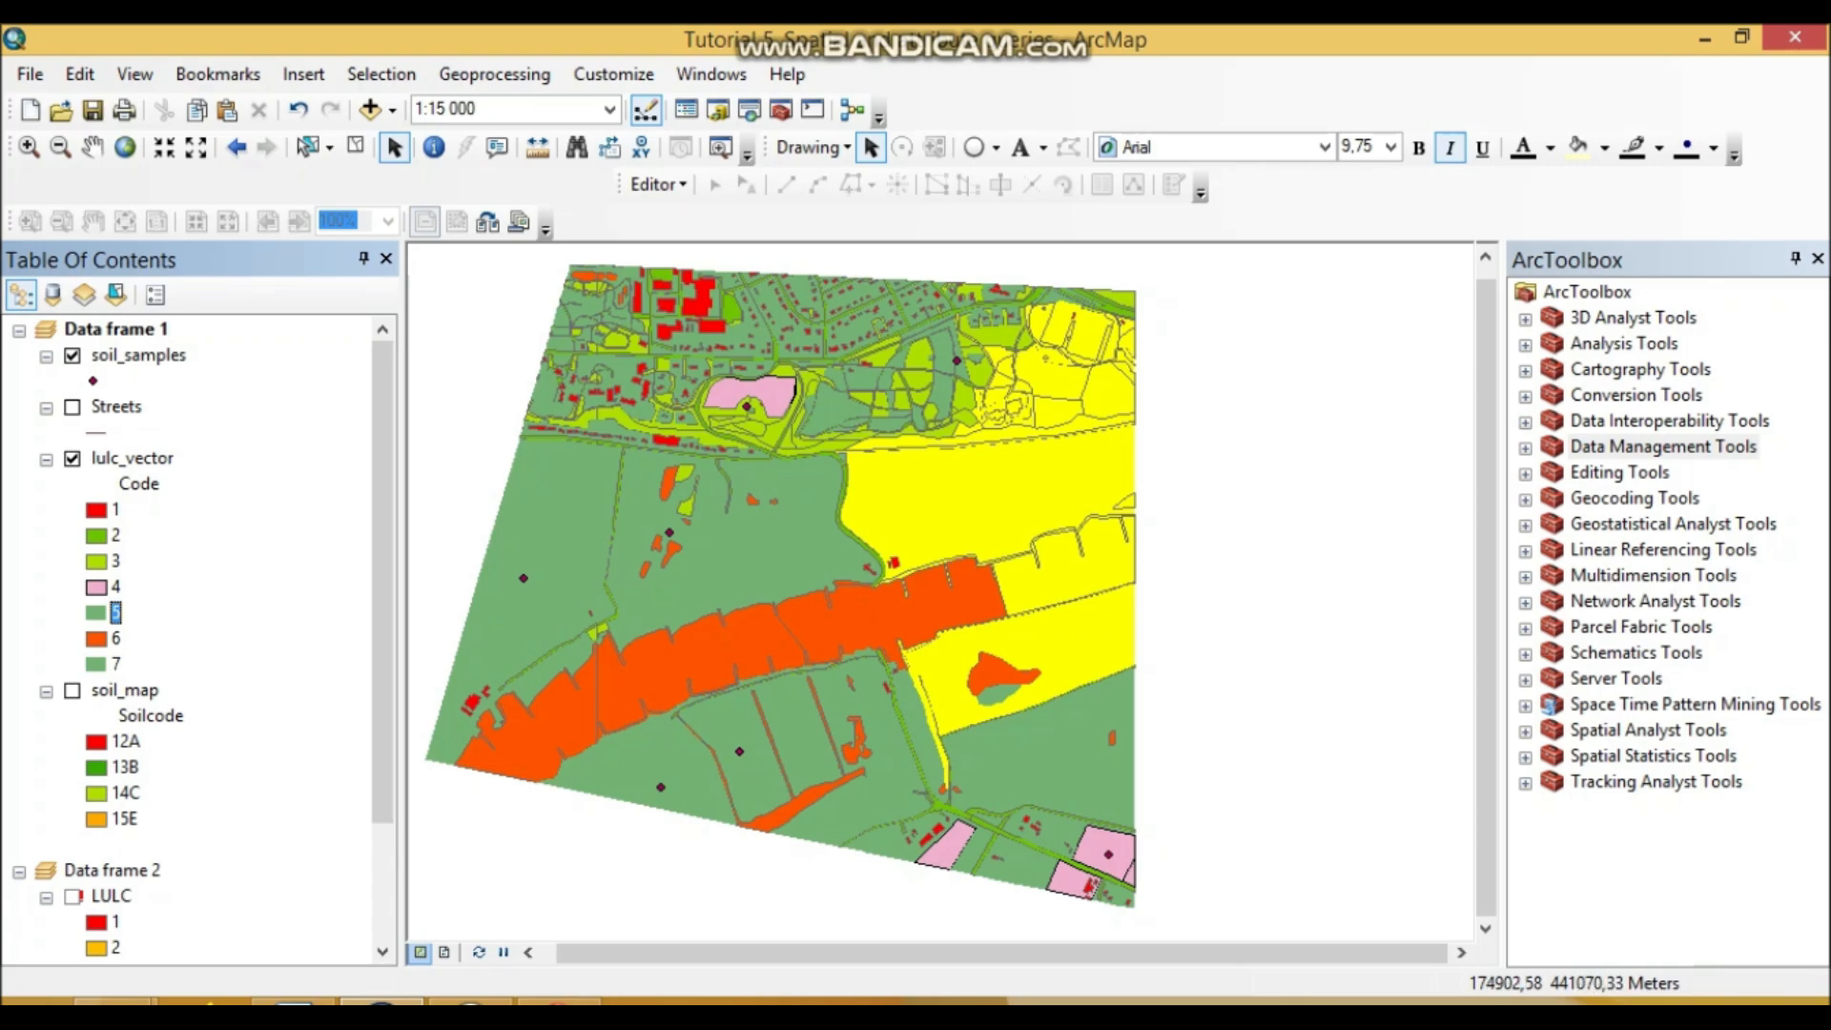
pyautogui.hotkey('alt', 'Tab')
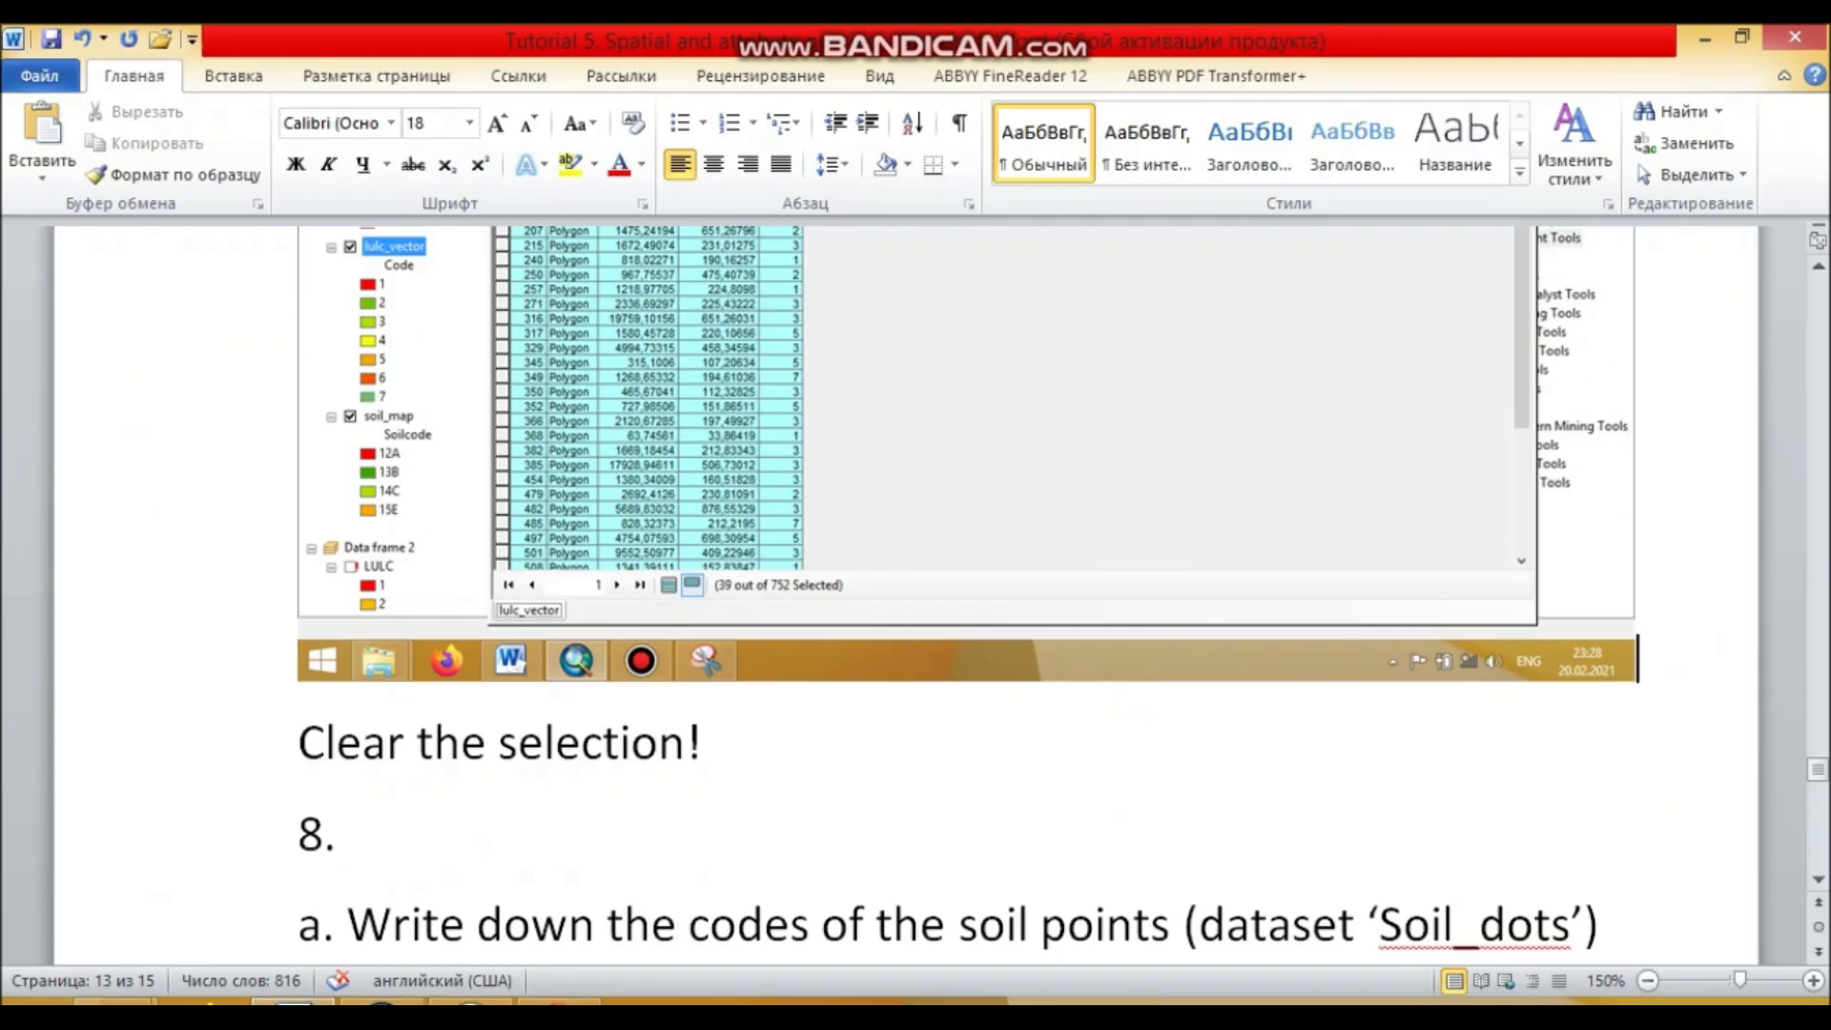
# Step: Paste the recoloured land-use map screenshot on a new line after 'Clear the selection!'
pyautogui.press('Return')
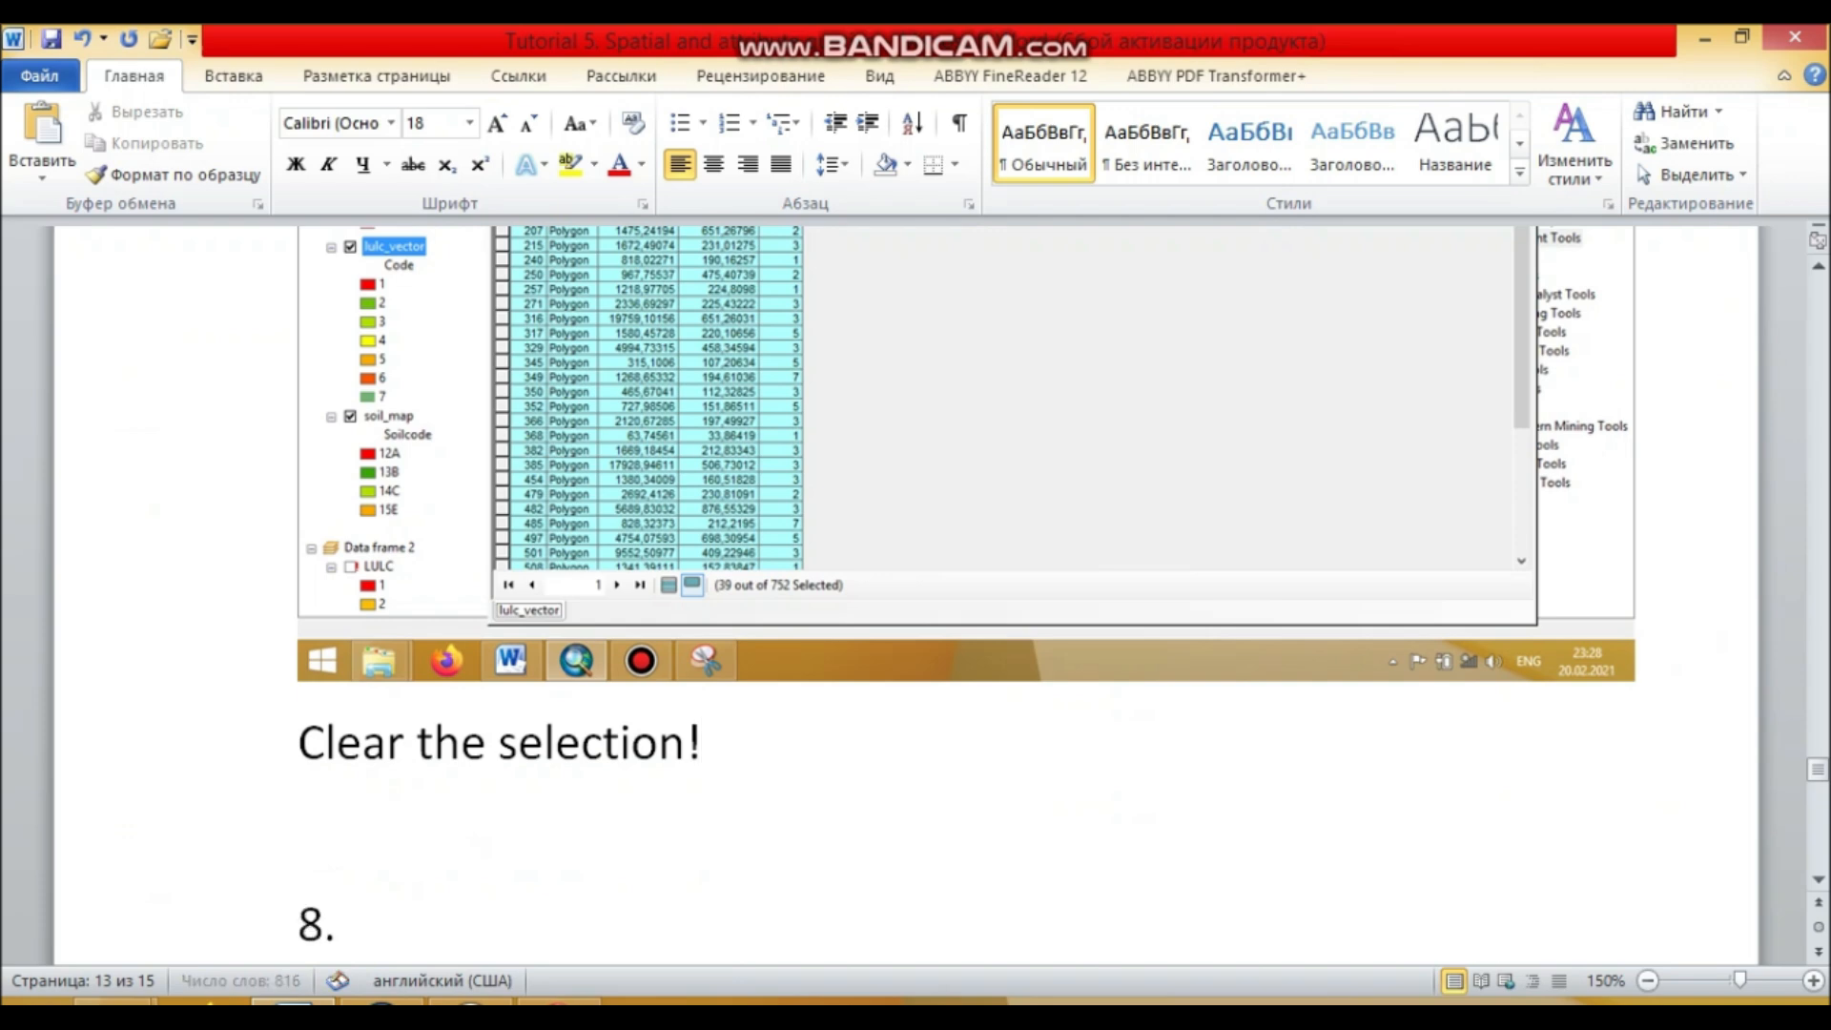
pyautogui.hotkey('ctrl', 'v')
pyautogui.hotkey('alt', 'Tab')
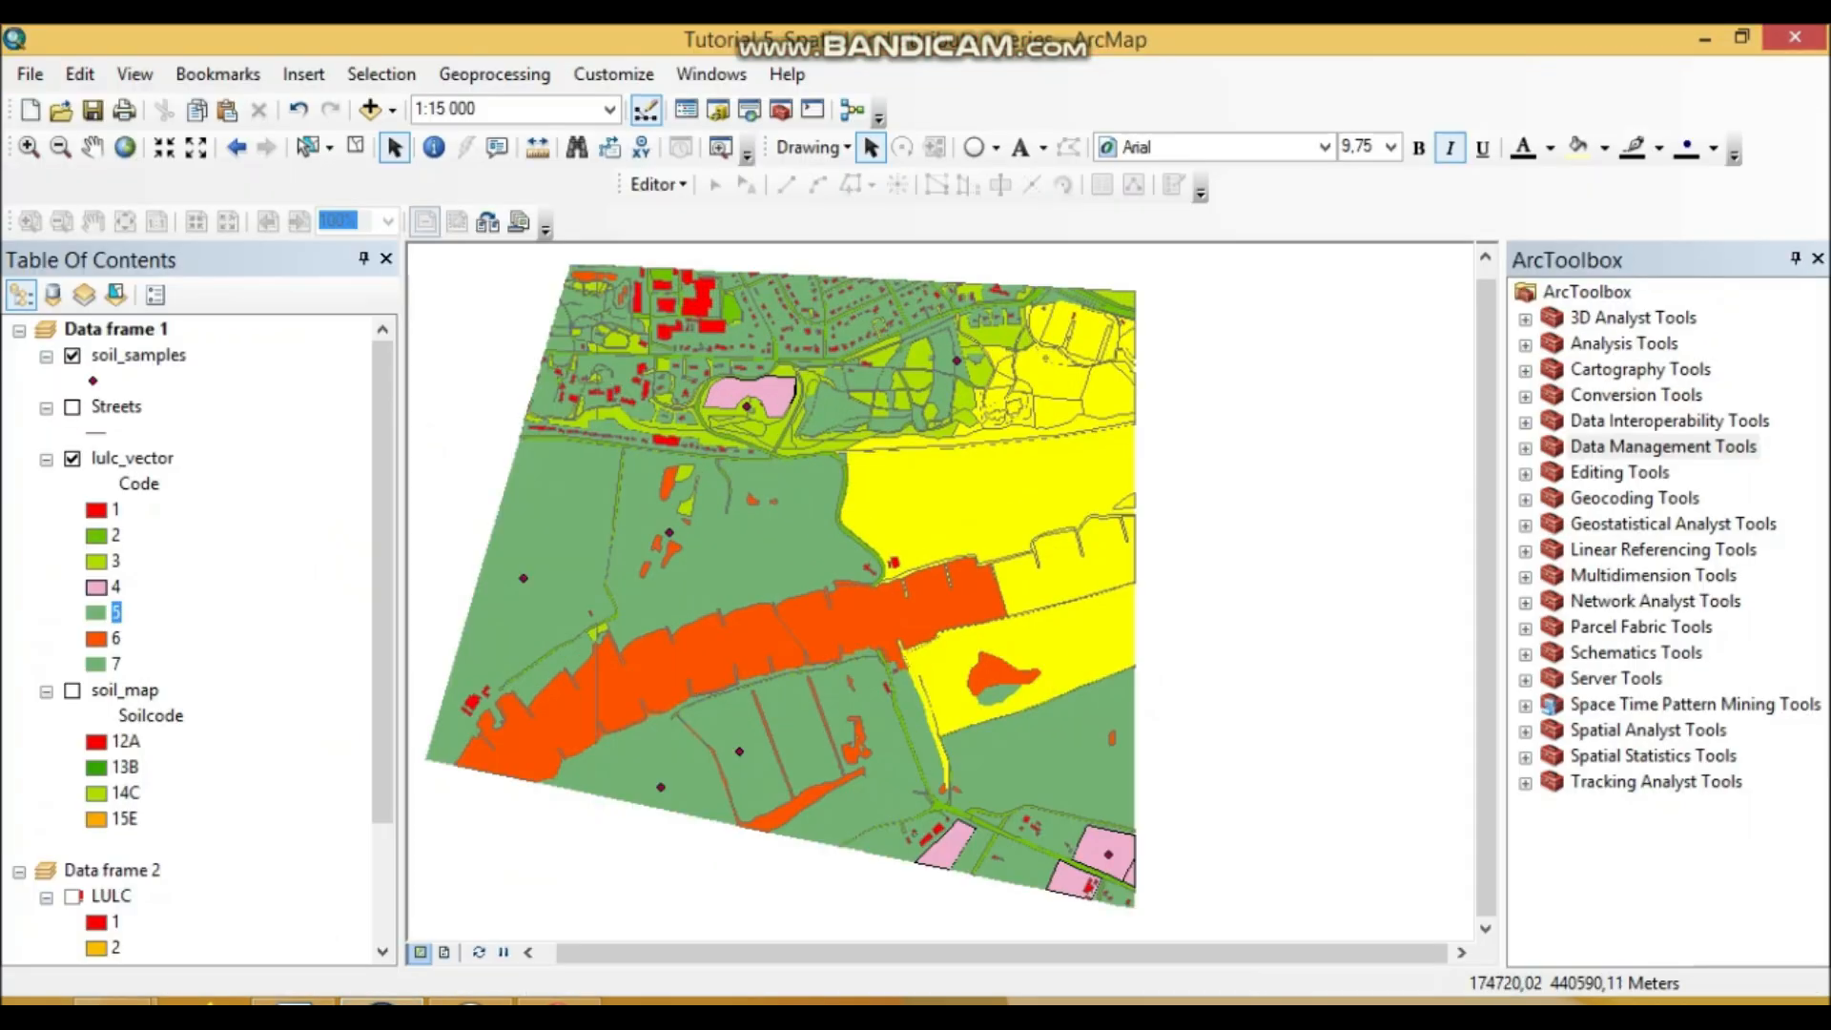
# Step: Show soil_map again, briefly hide lulc_vector to inspect soils, then return to question 8 in Word
pyautogui.click(72, 691)
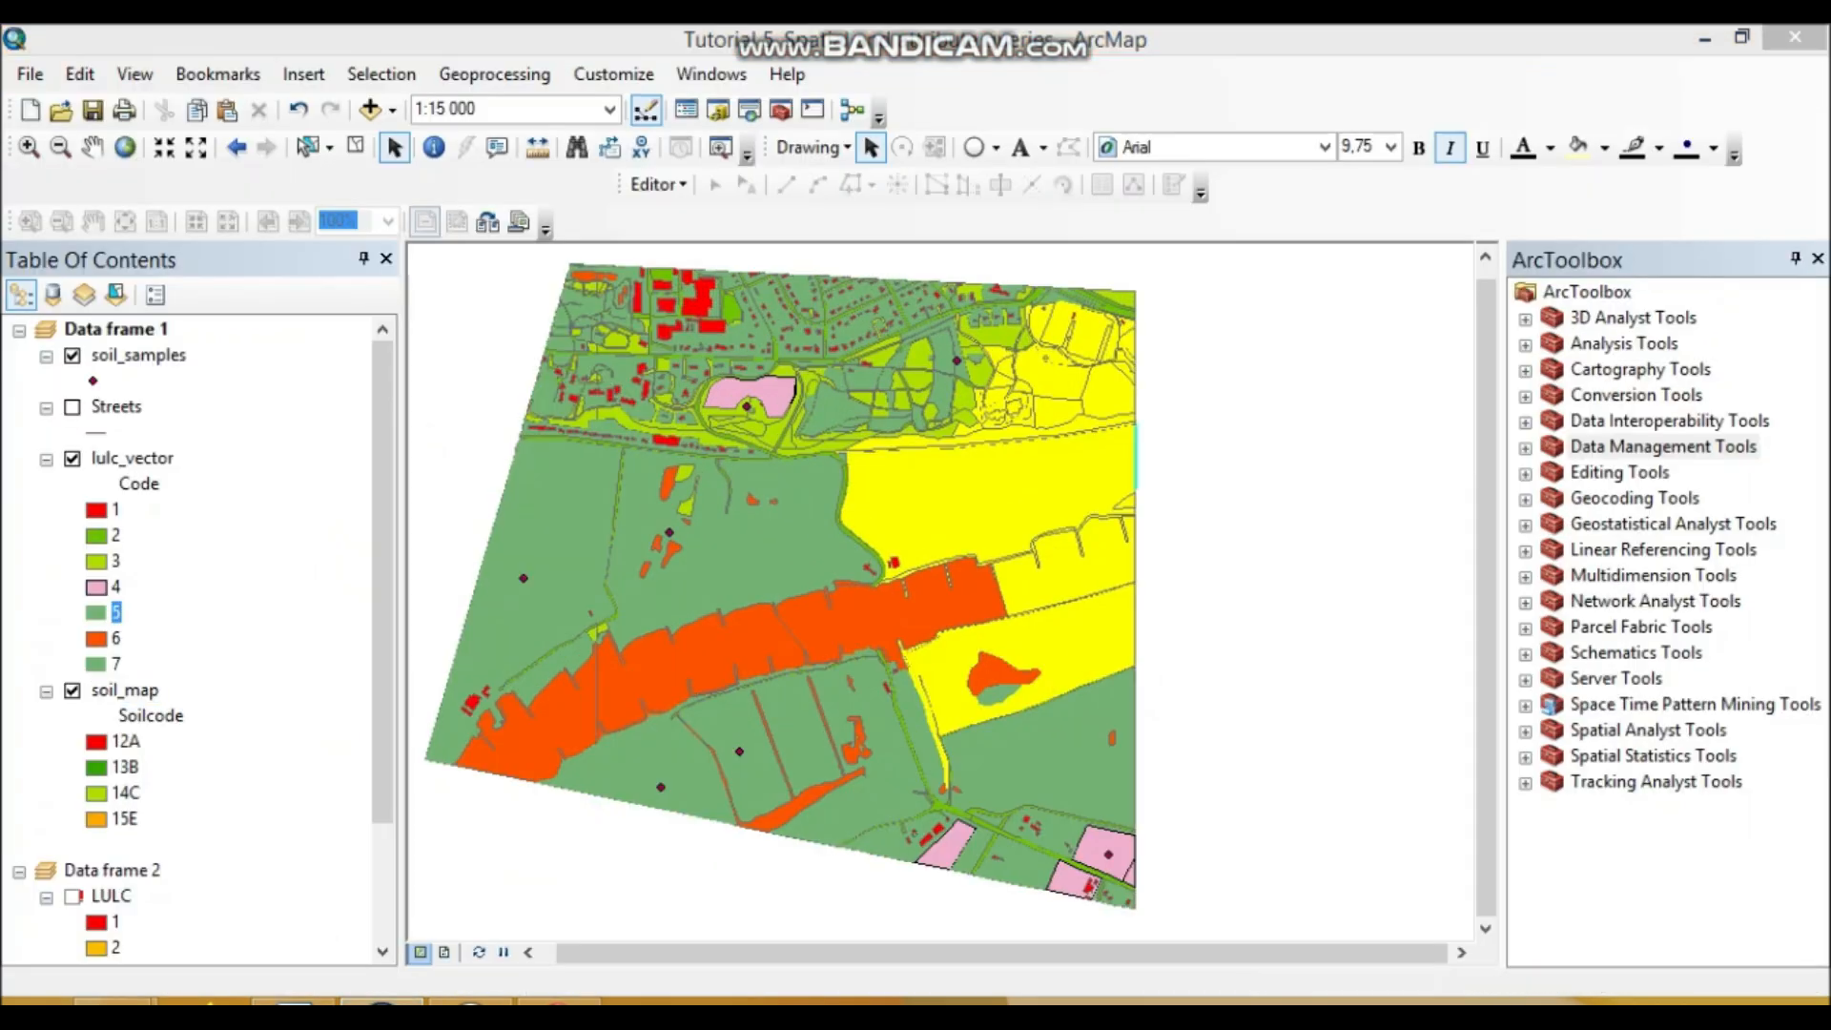
pyautogui.click(72, 459)
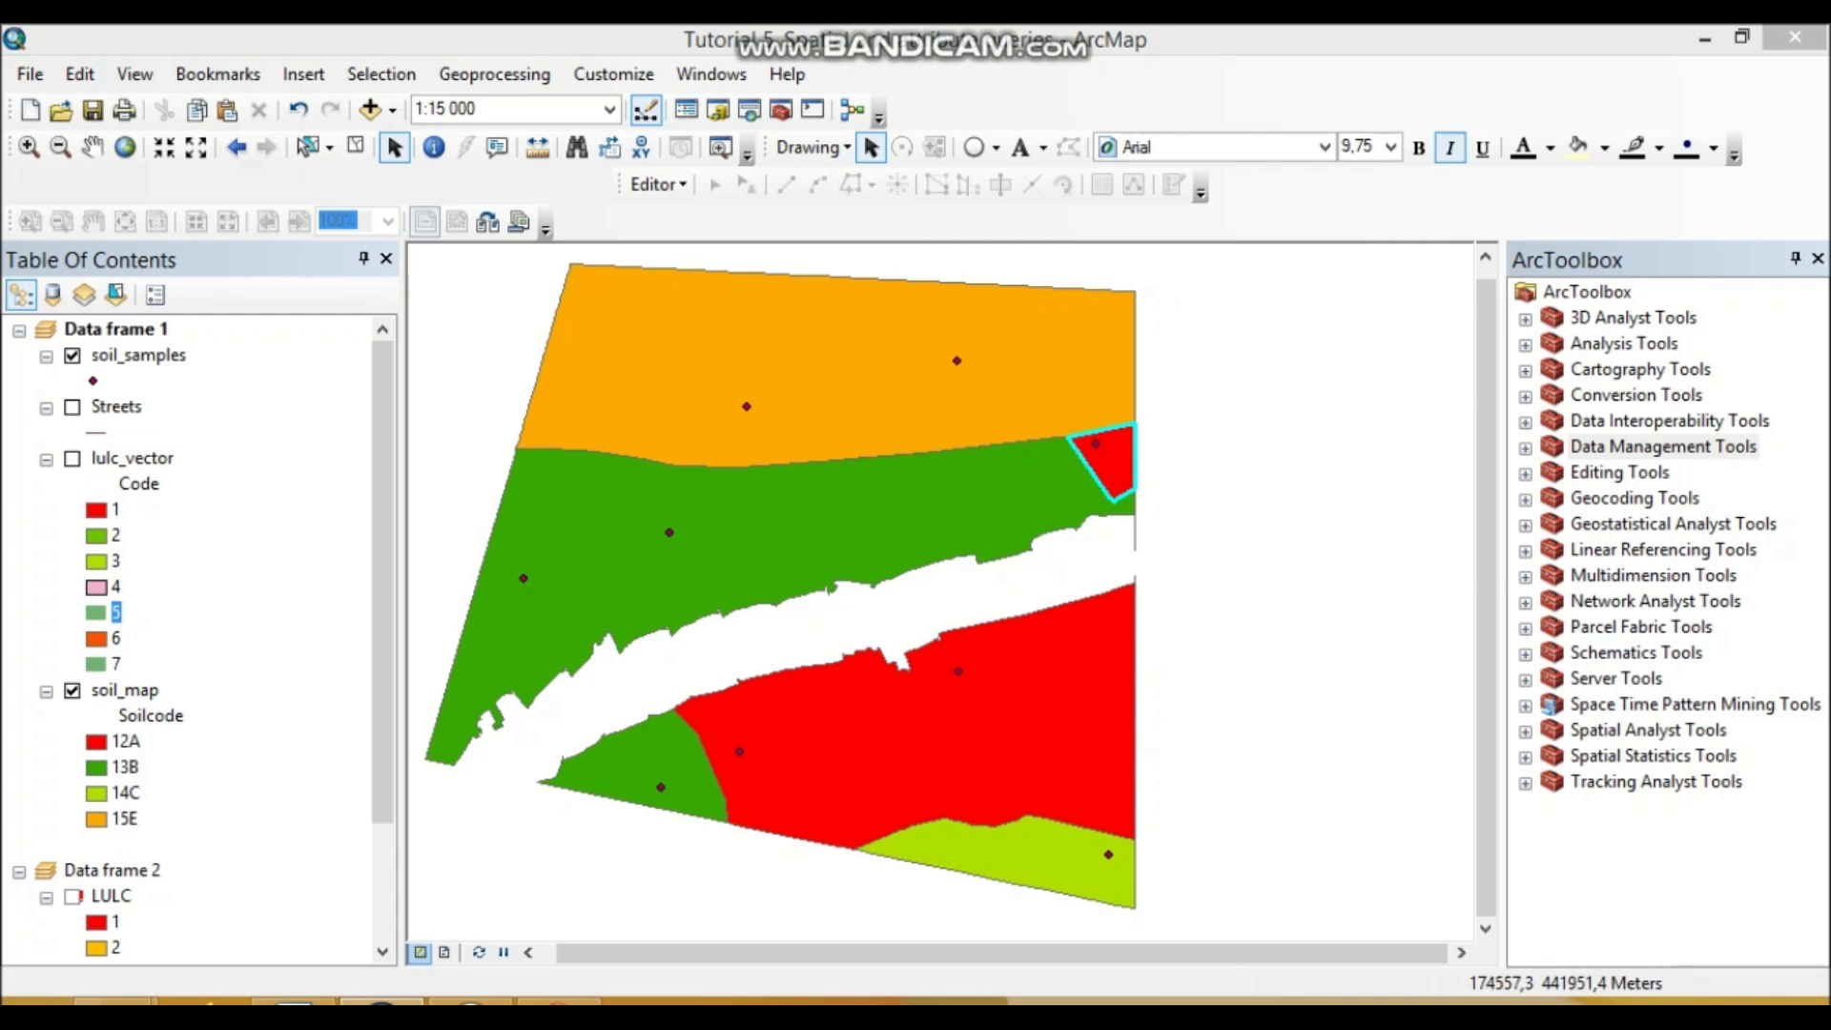
pyautogui.click(72, 459)
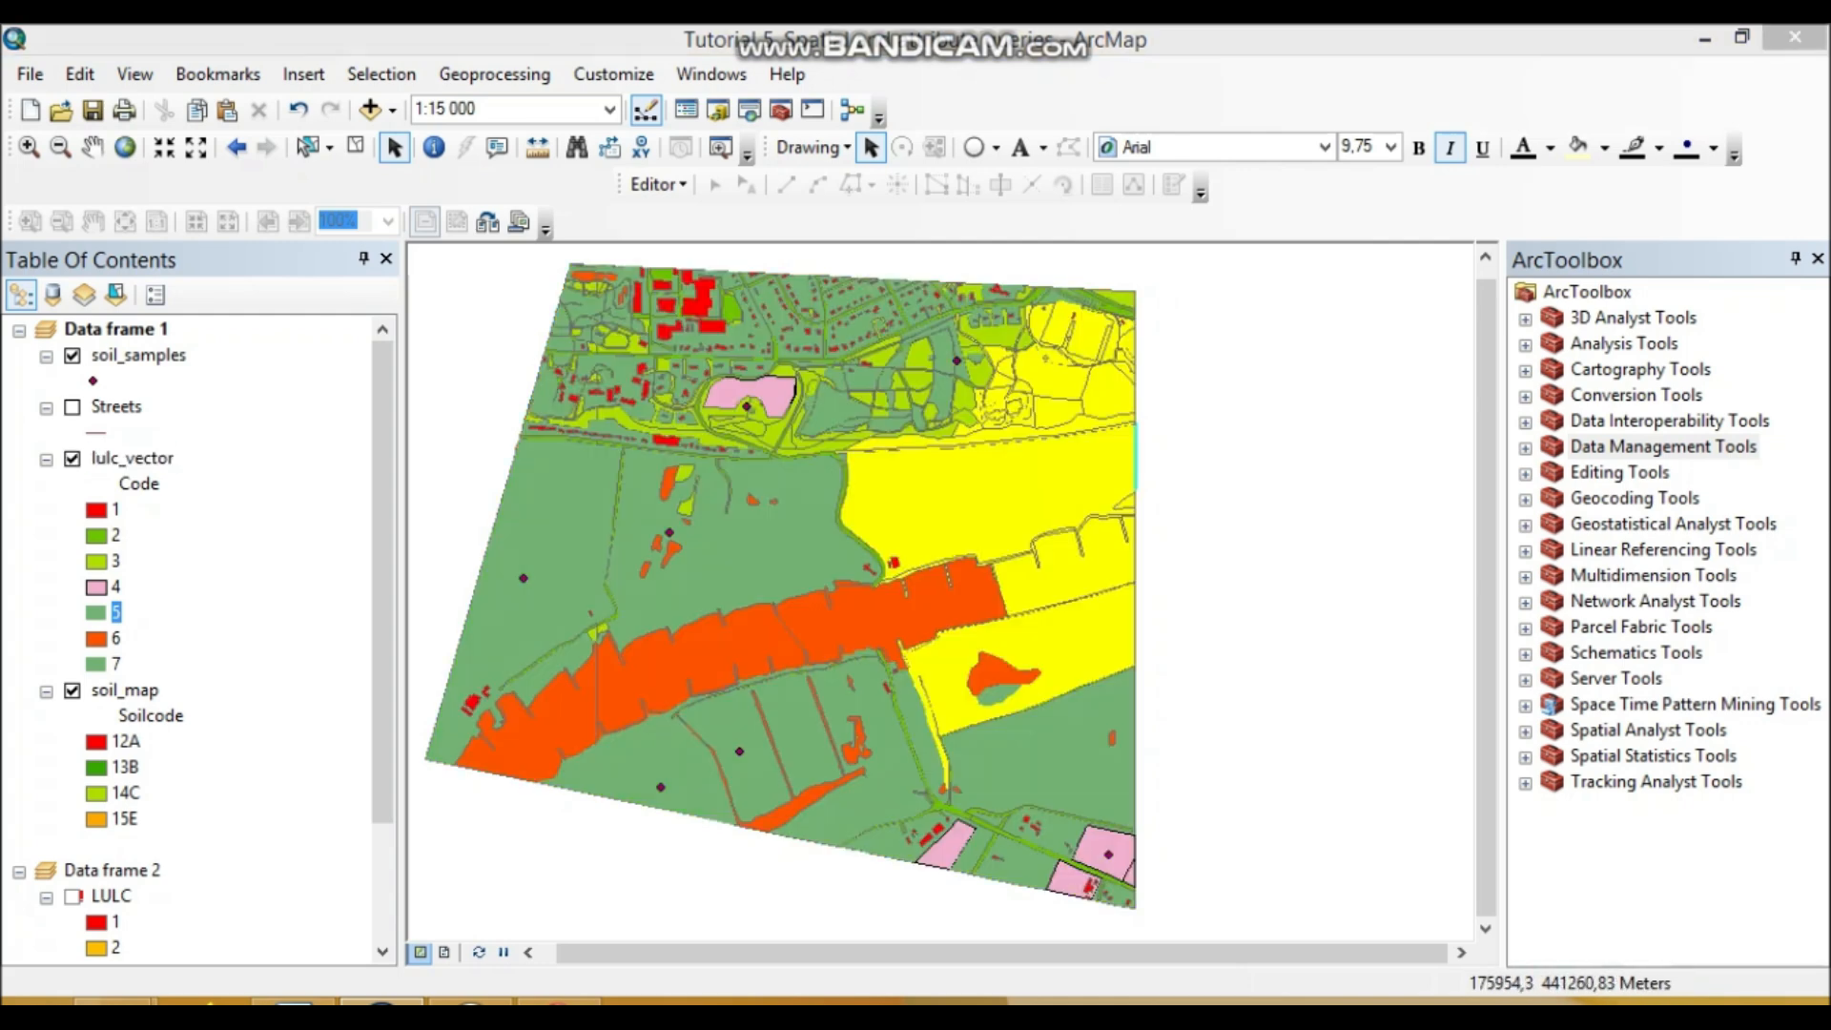
pyautogui.click(294, 1002)
pyautogui.scroll(-3, 906, 591)
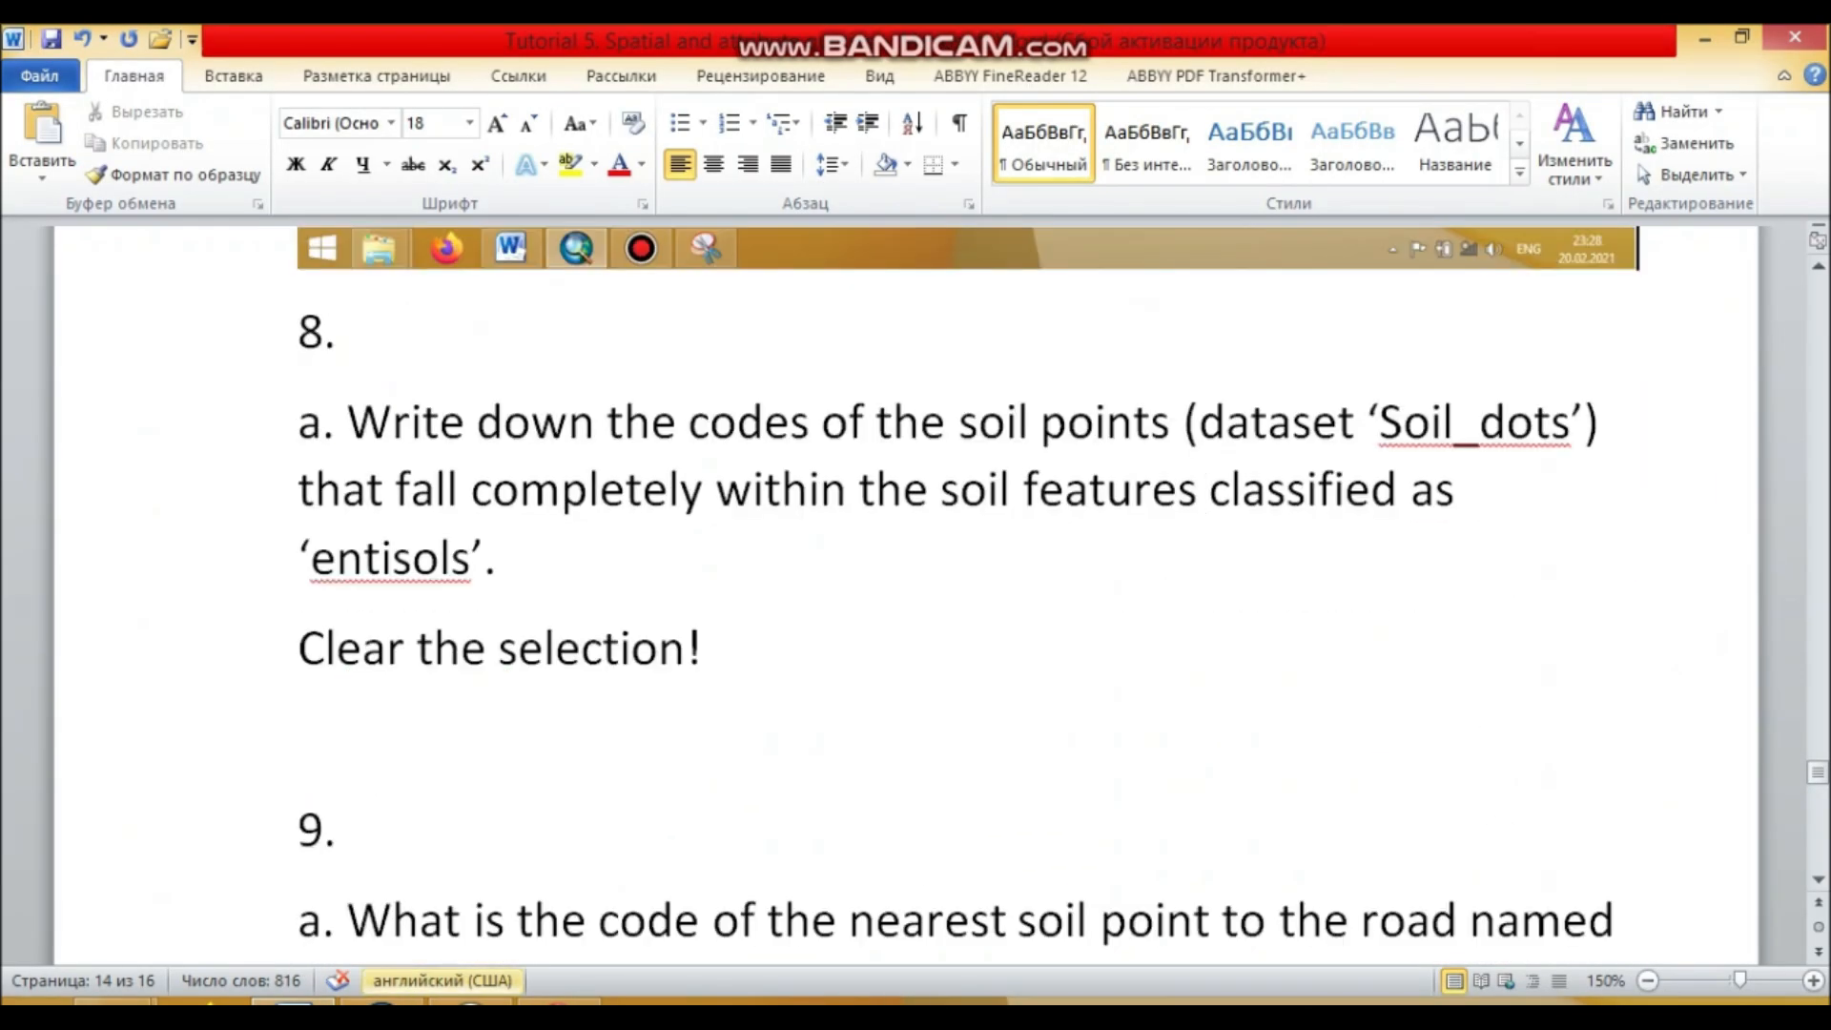
# Step: Clear the ArcMap selection, then rename 'Soil_dots' to 'Soil_samples' in question 8 of the Word tutorial
pyautogui.click(382, 1002)
pyautogui.click(354, 146)
pyautogui.click(294, 1003)
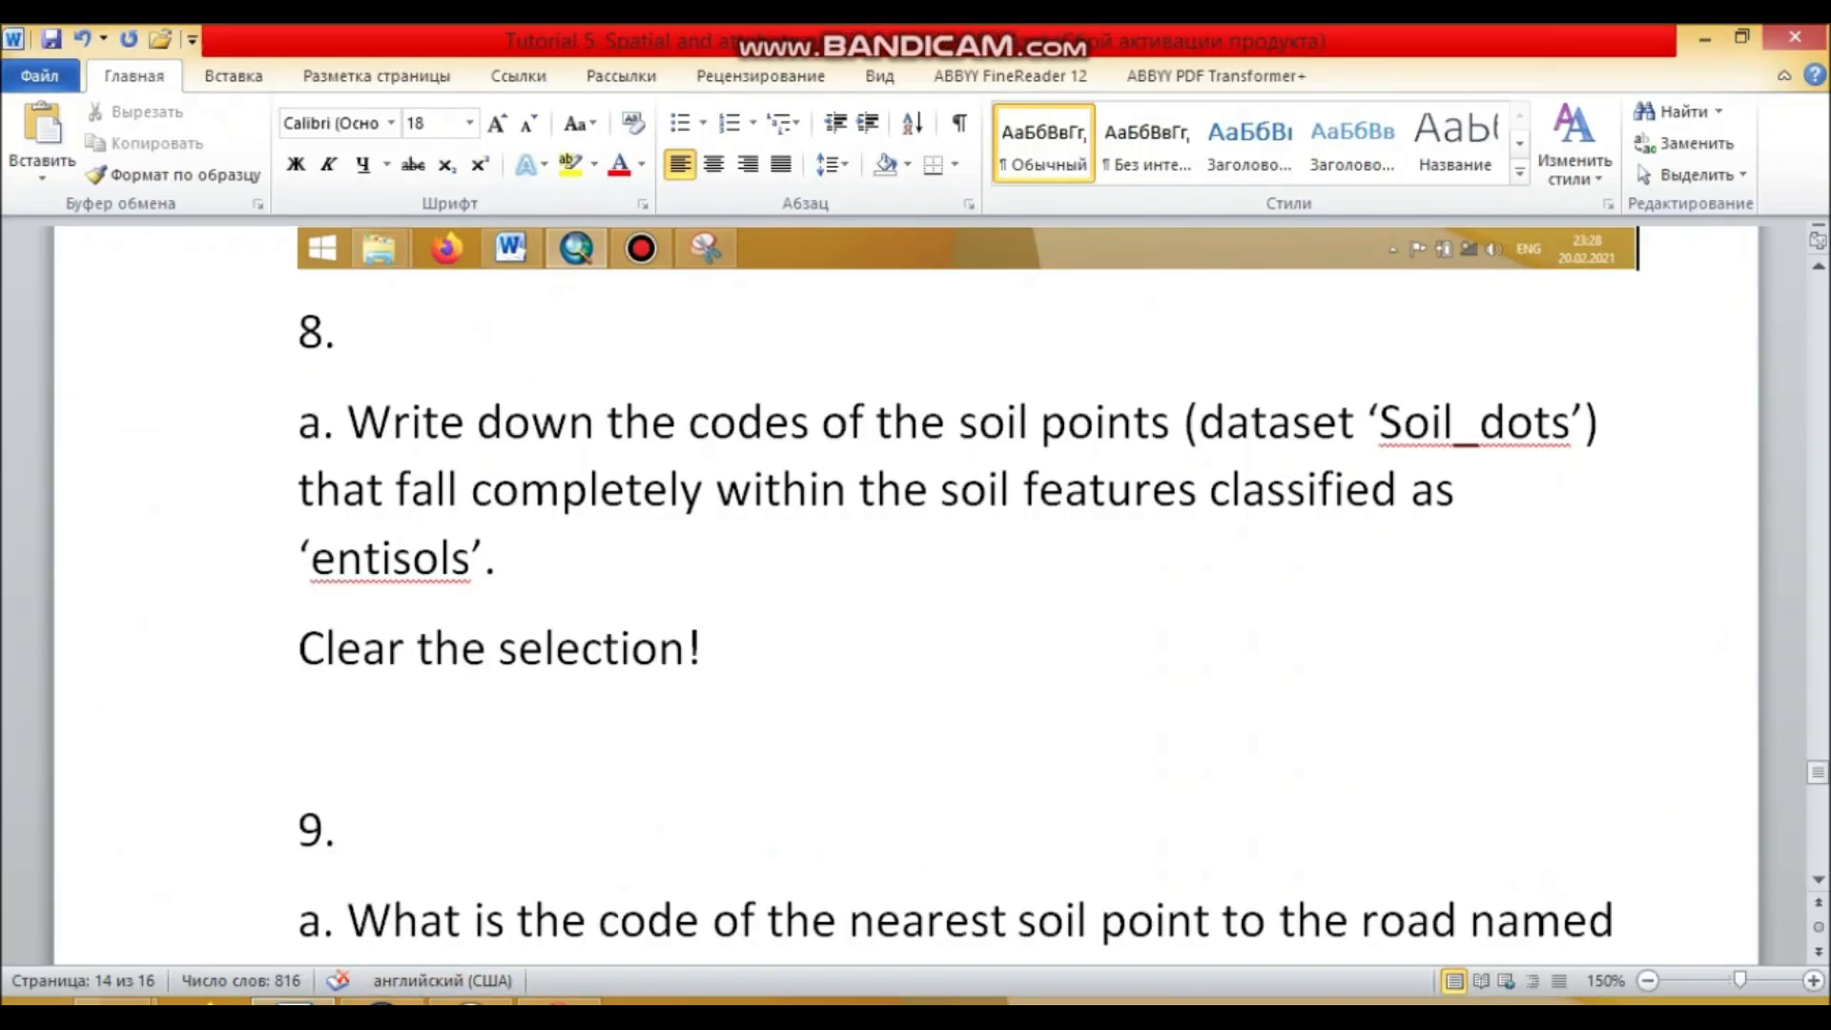
pyautogui.moveTo(1481, 423); pyautogui.dragTo(1571, 422)
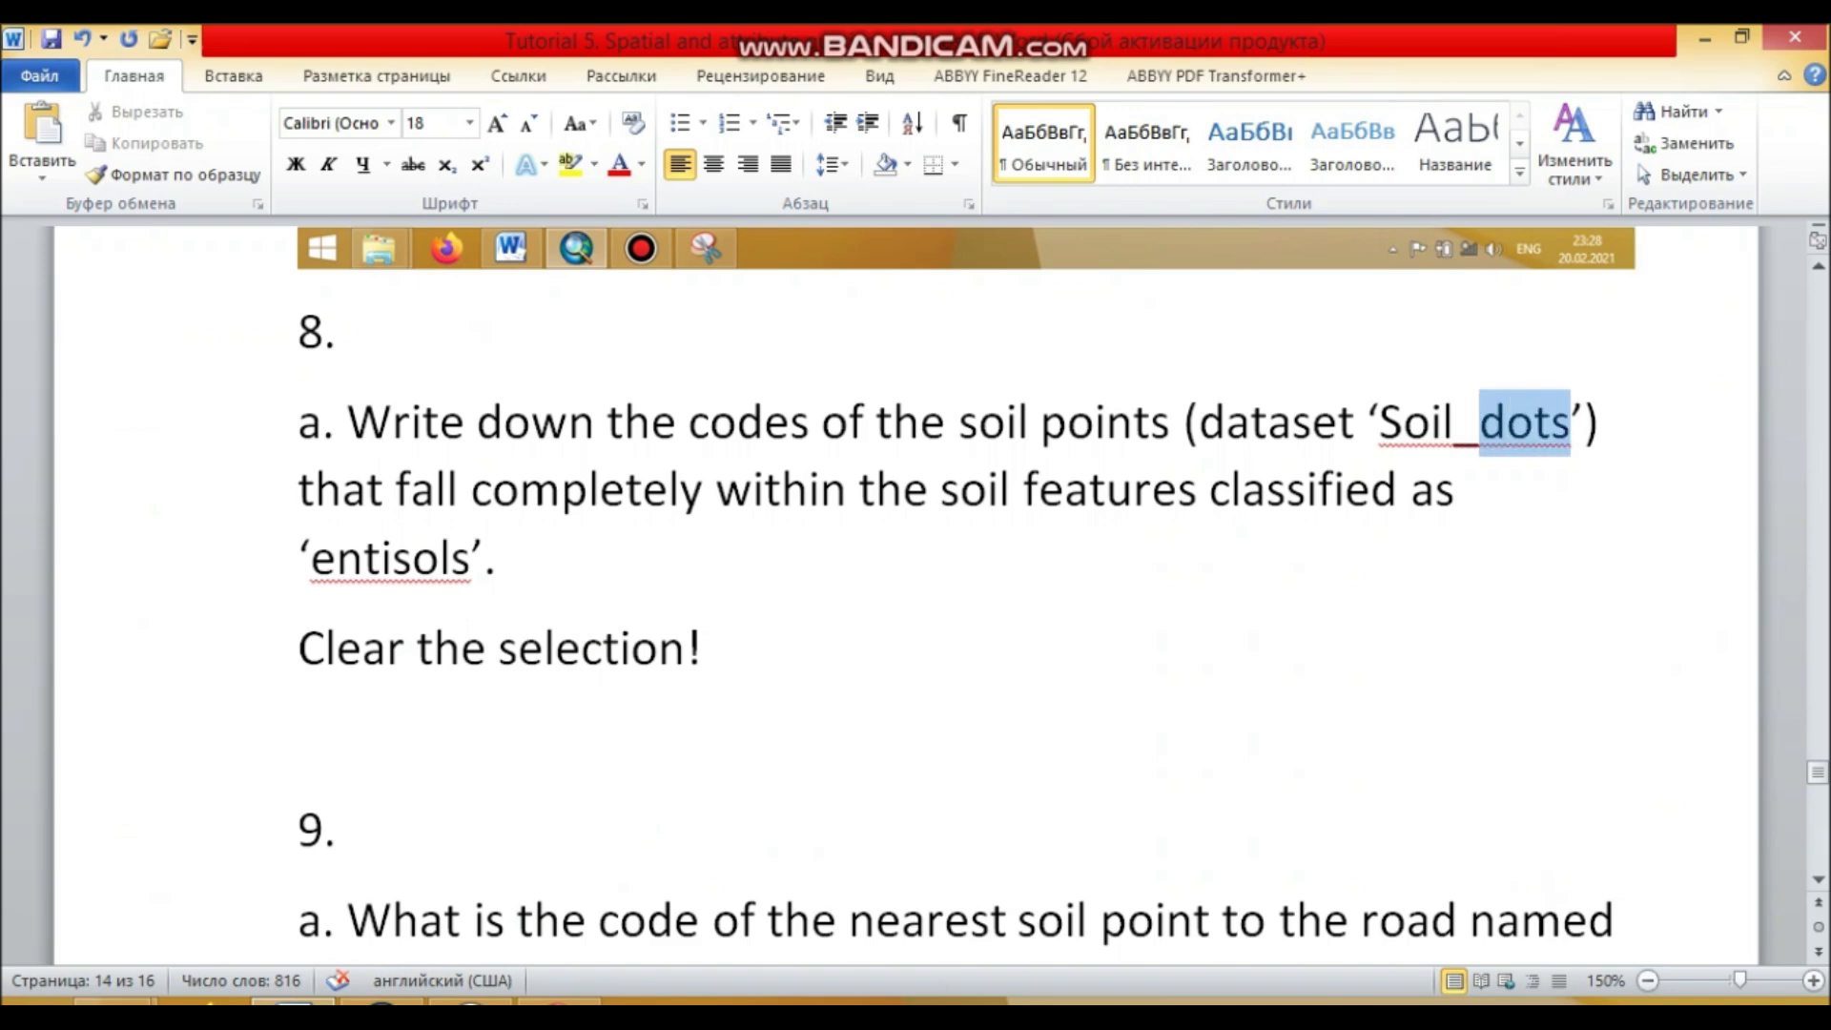
pyautogui.write('samples’) that fall completely within the soil features')
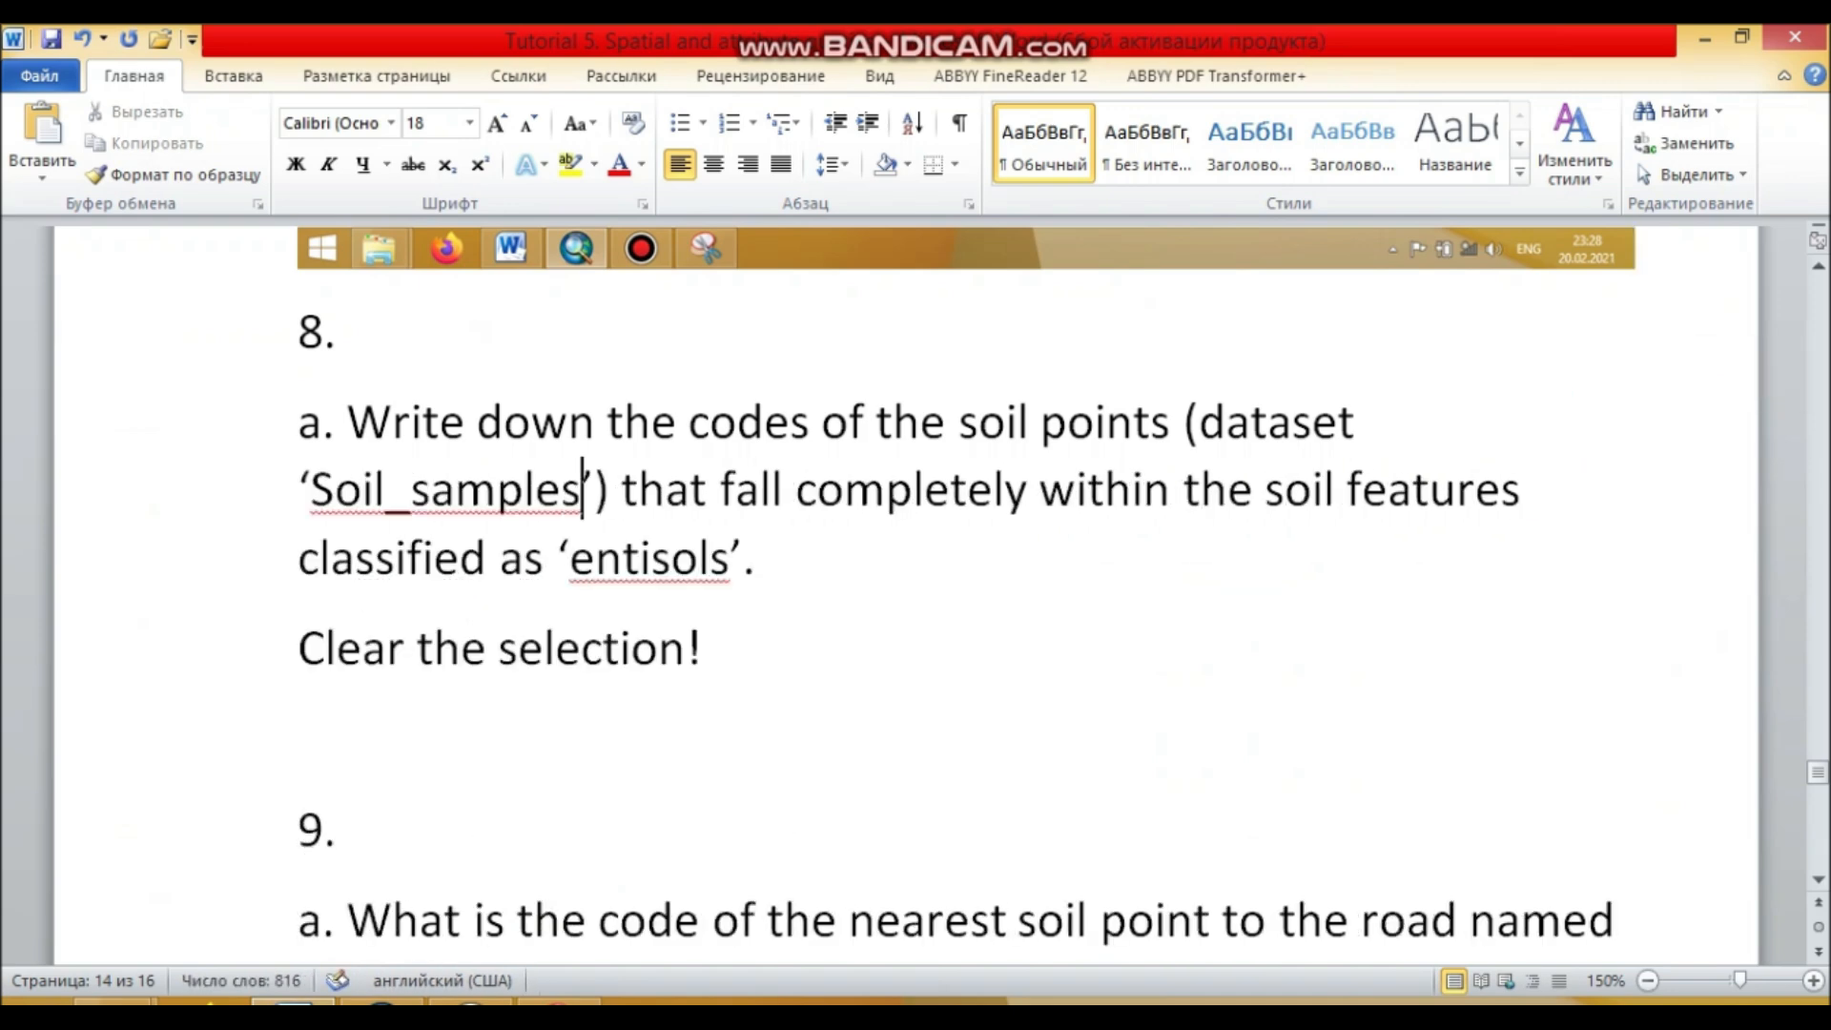